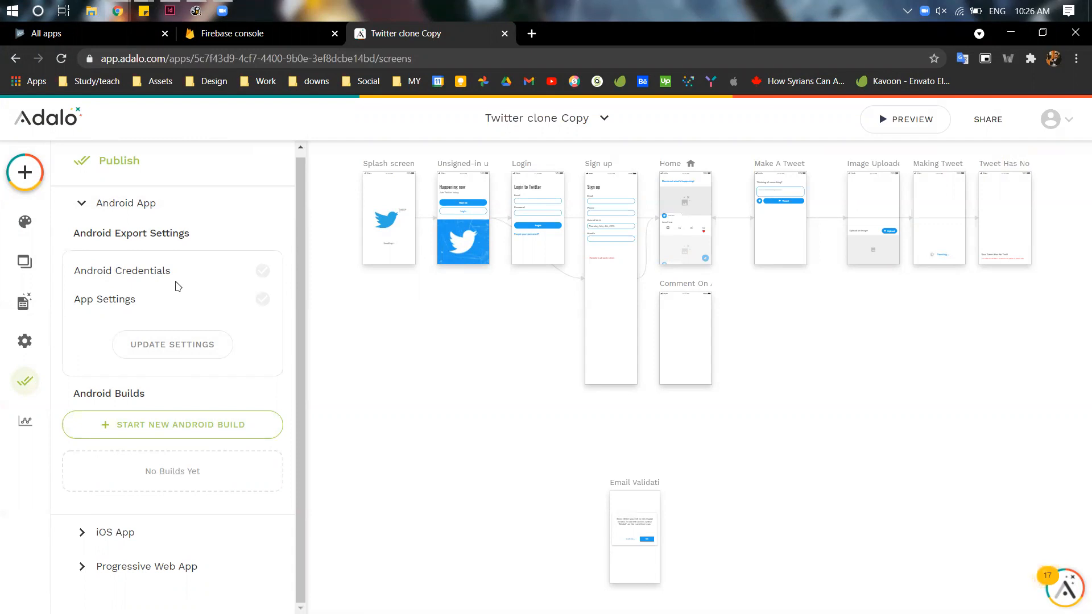
Open the update form for the Android export settings, and search Google in a new browser tab for "ANDROID APP ADALO"
{"action": "left_click", "coordinate": [183, 336]}
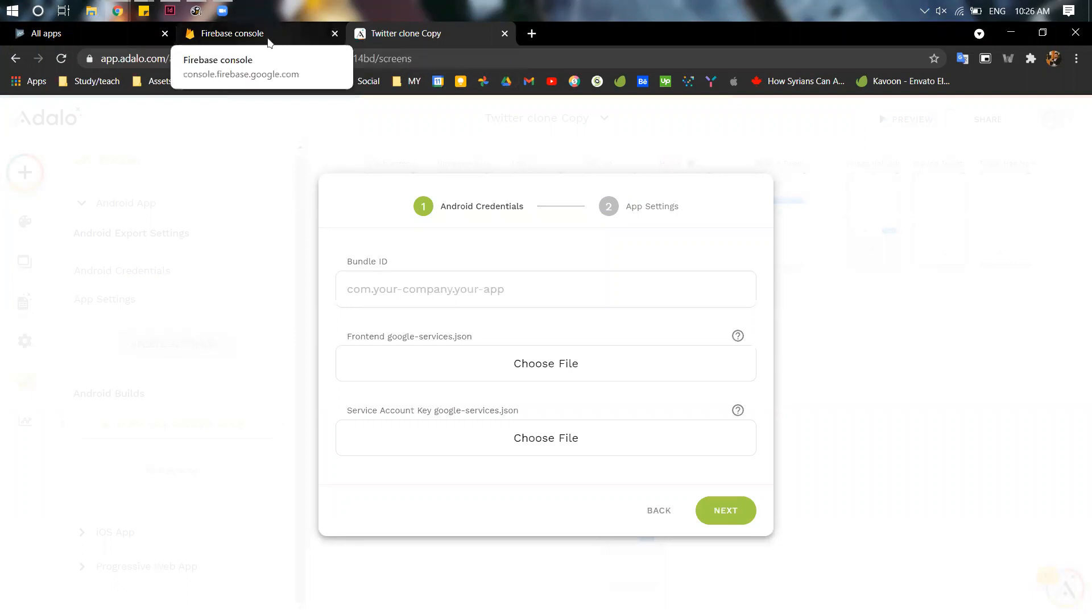
{"action": "left_click", "coordinate": [532, 34]}
{"action": "type", "text": "googl"}
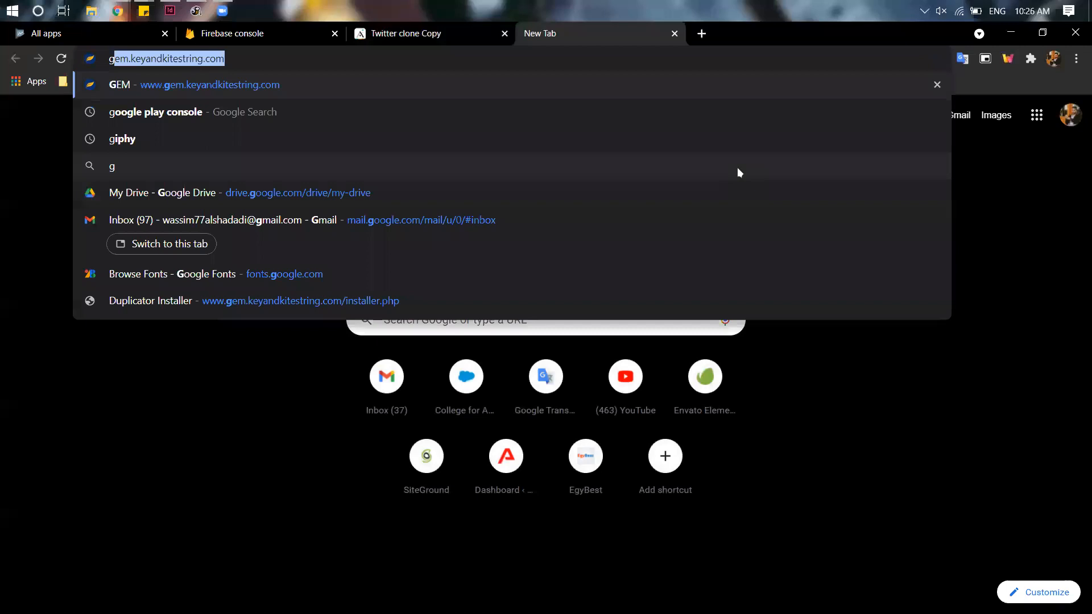
{"action": "type", "text": "e"}
{"action": "key", "text": "ctrl+a"}
{"action": "type", "text": "AN"}
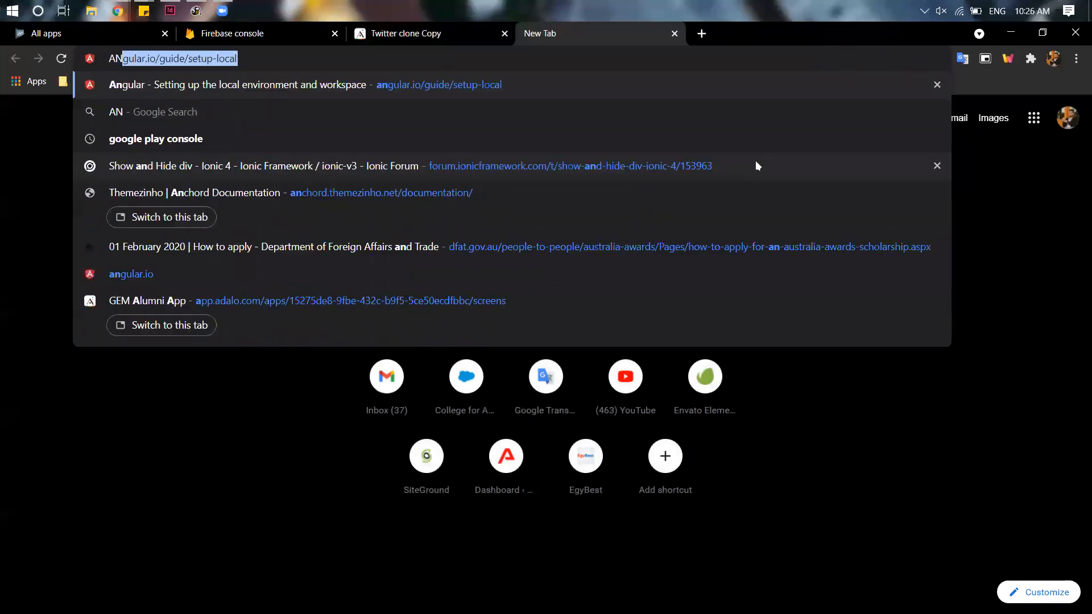
{"action": "type", "text": "DROID A"}
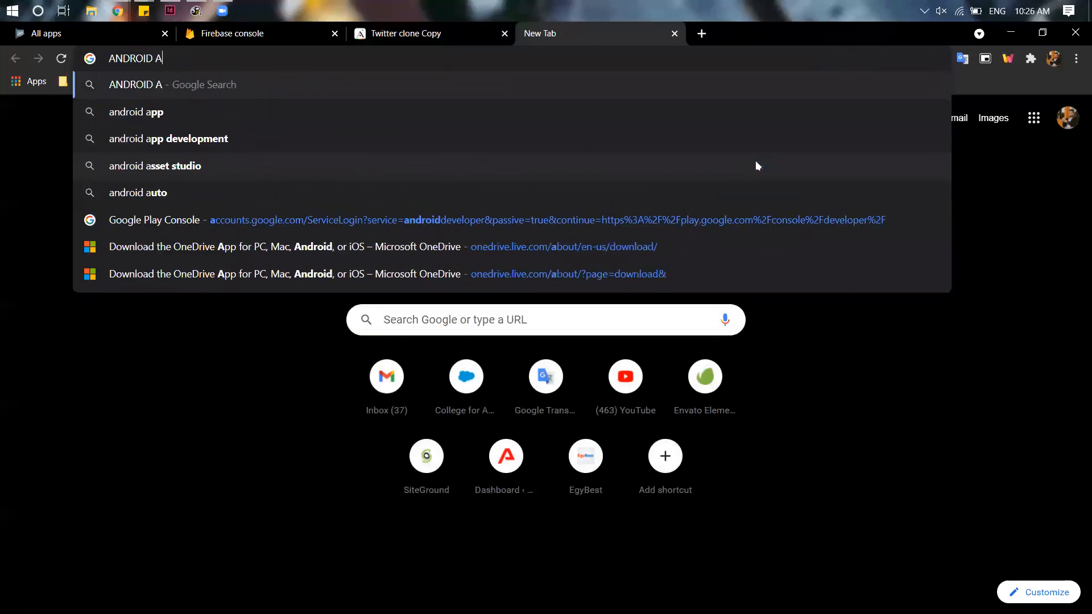
{"action": "type", "text": "PP ADALO"}
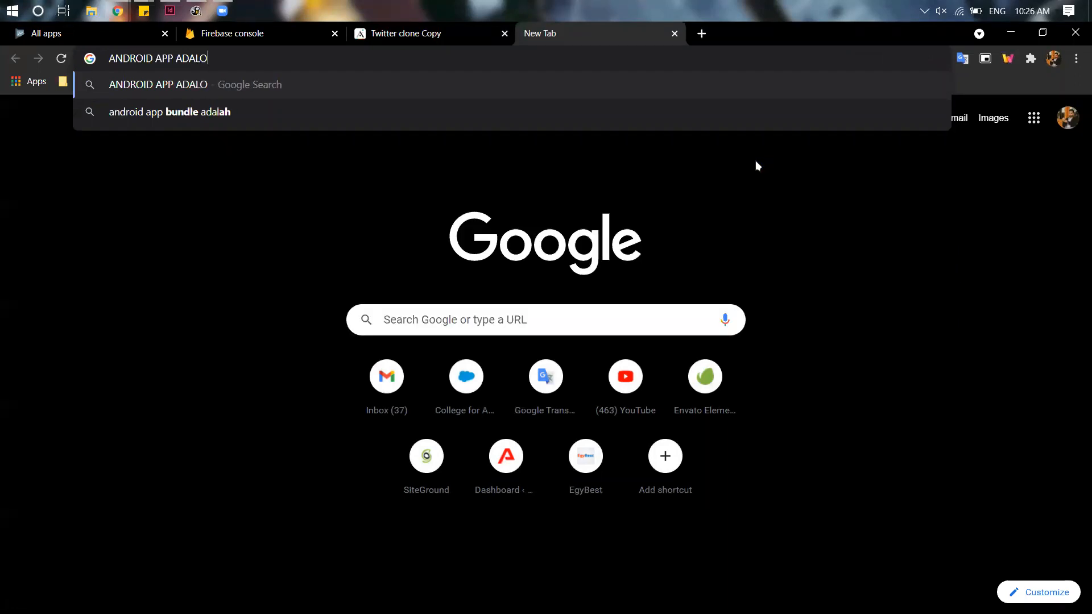
{"action": "key", "text": "Return"}
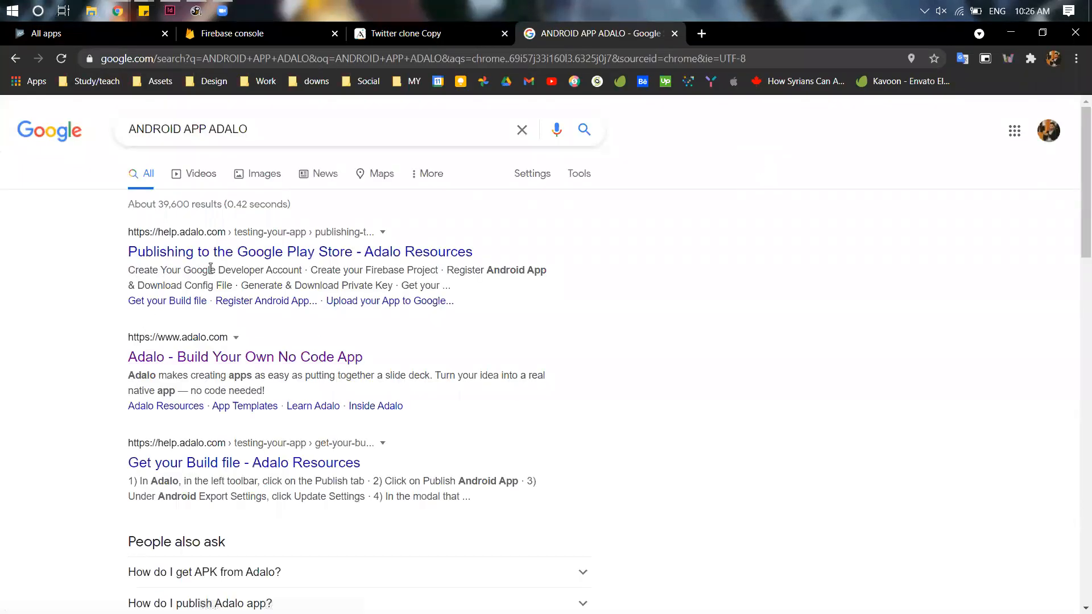
Open Adalo's "Publishing to the Google Play Store" guide, review its developer account article against the Play Console, and go on to "Create your Firebase Project"
{"action": "left_click", "coordinate": [265, 255]}
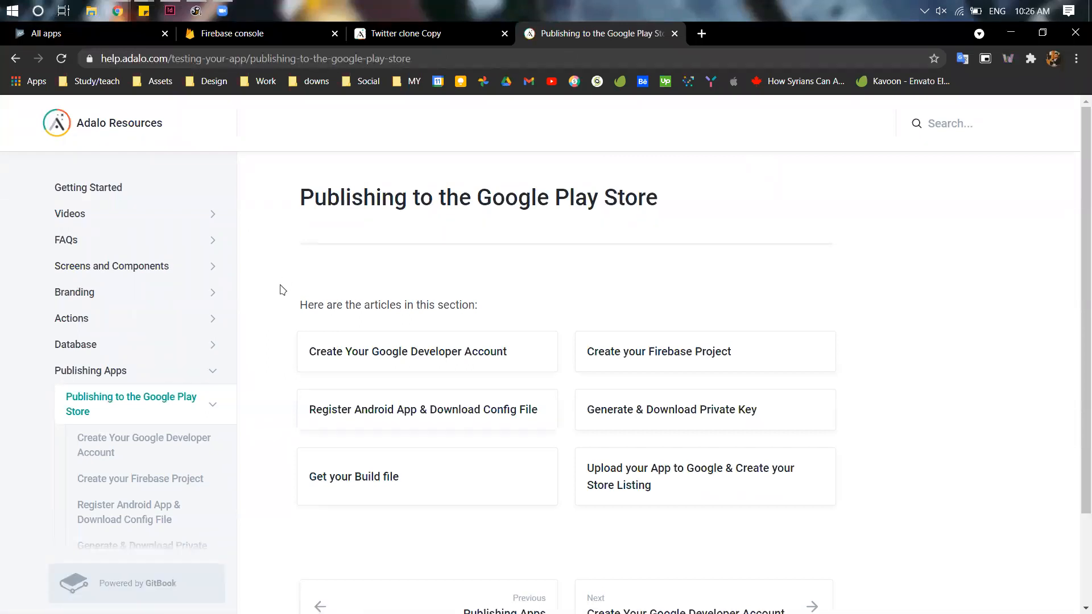
{"action": "left_click", "coordinate": [349, 355]}
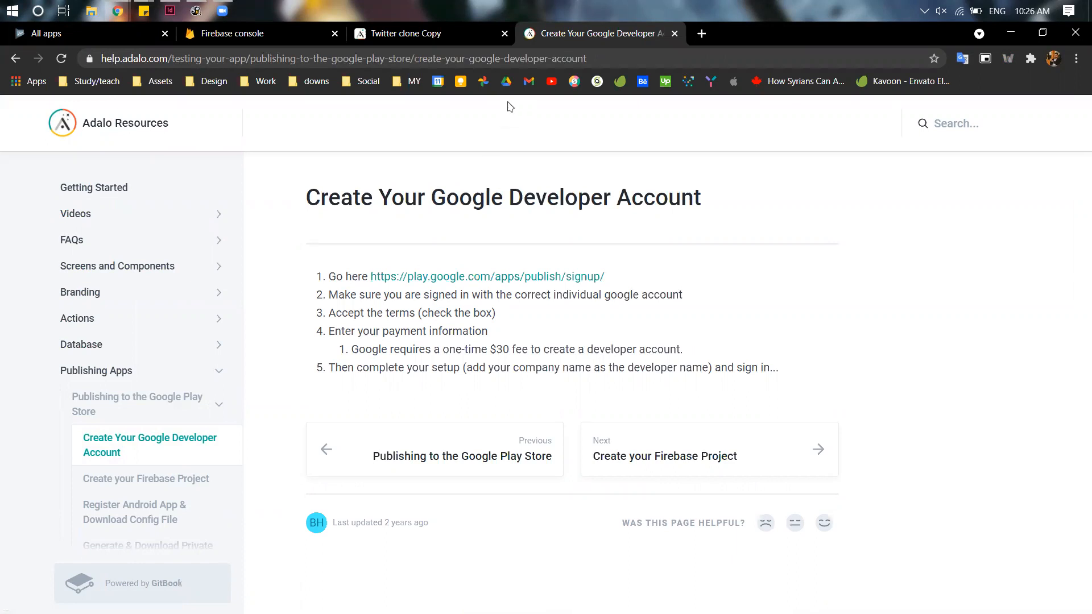
{"action": "left_click", "coordinate": [88, 34]}
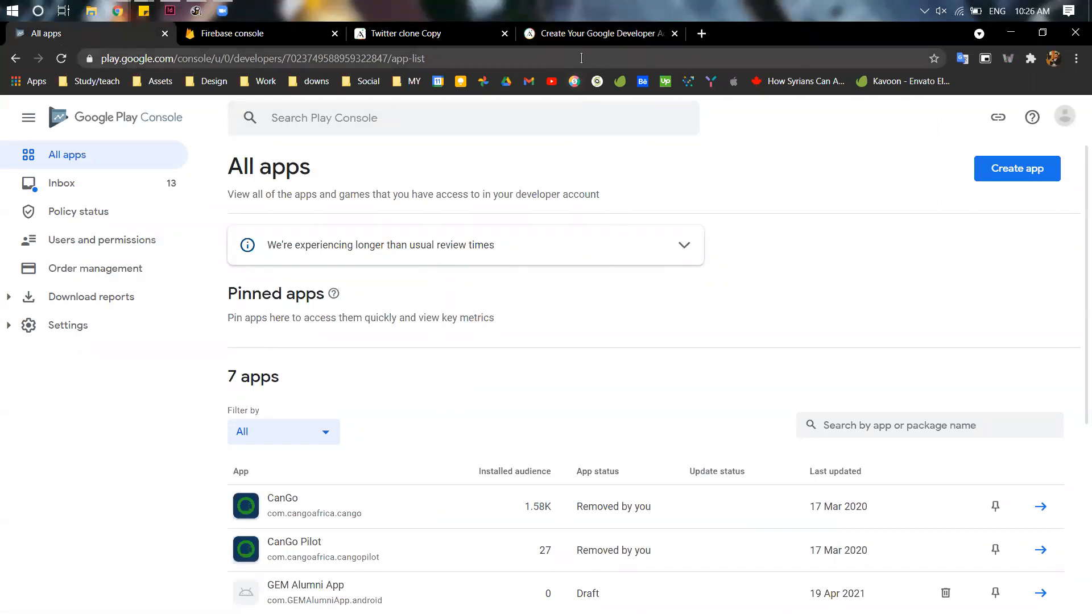
{"action": "left_click", "coordinate": [564, 43]}
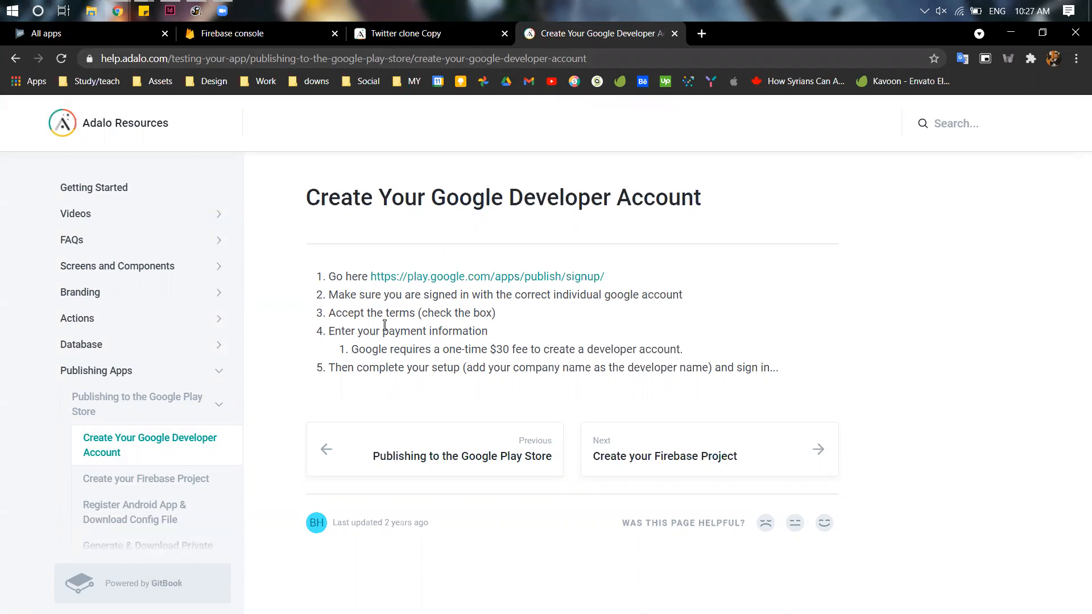
{"action": "left_click", "coordinate": [770, 464]}
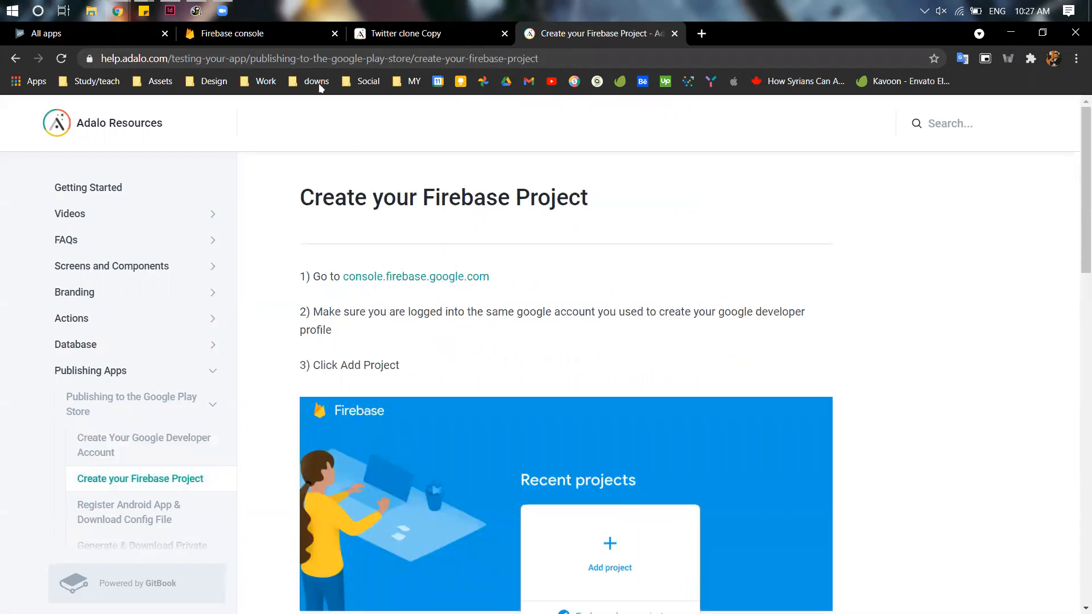
Switch to the Firebase console and start a new project named "tooter", accepting the Firebase terms and continuing to Google Analytics
{"action": "left_click", "coordinate": [281, 39]}
{"action": "scroll", "coordinate": [504, 293], "scroll_direction": "up", "scroll_amount": 4}
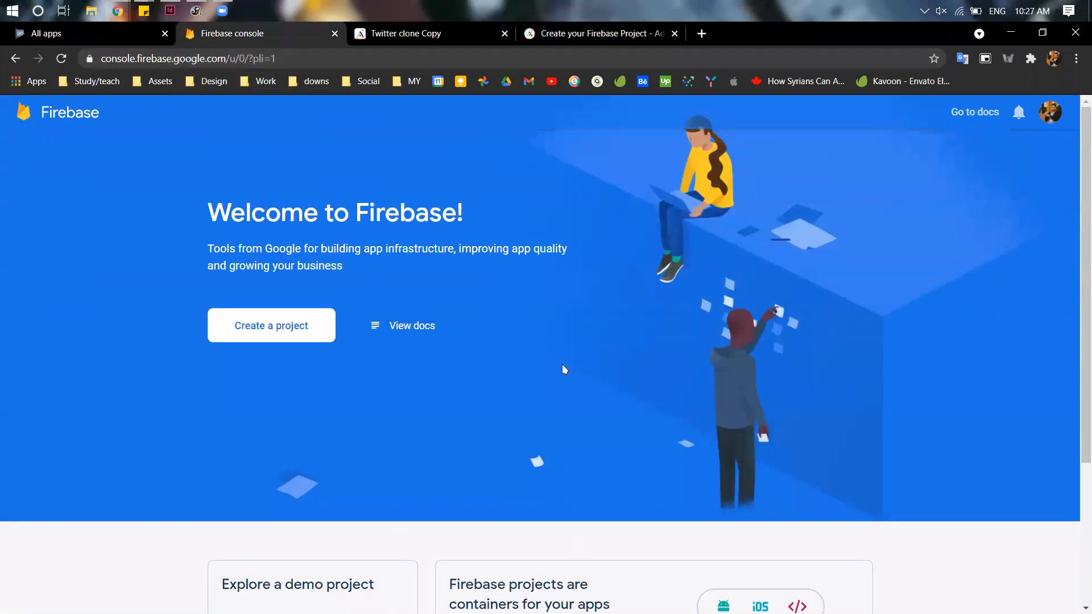
{"action": "left_click", "coordinate": [259, 335]}
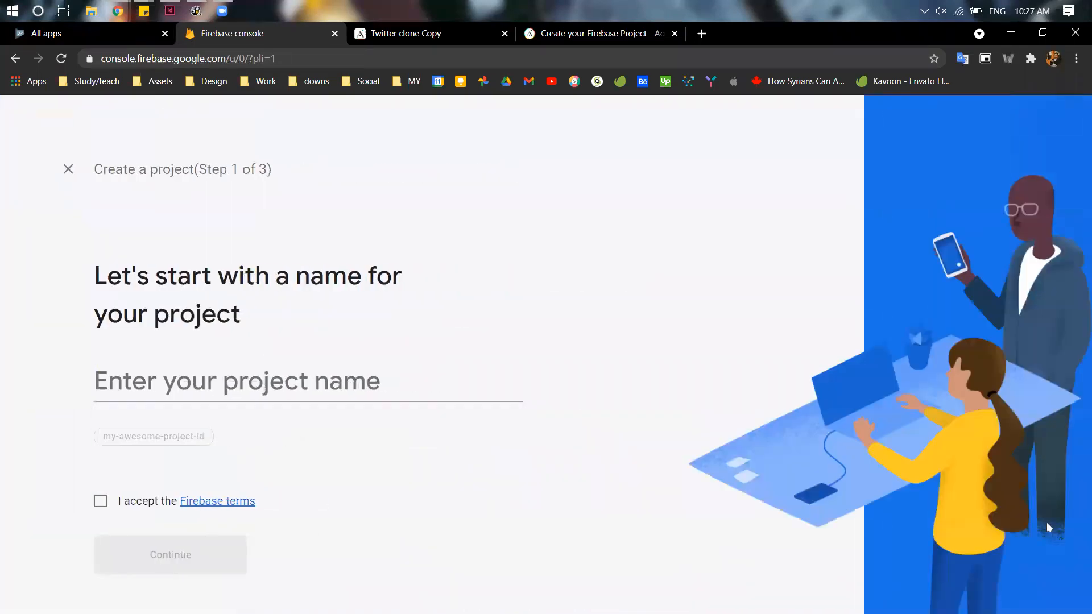
{"action": "type", "text": "t"}
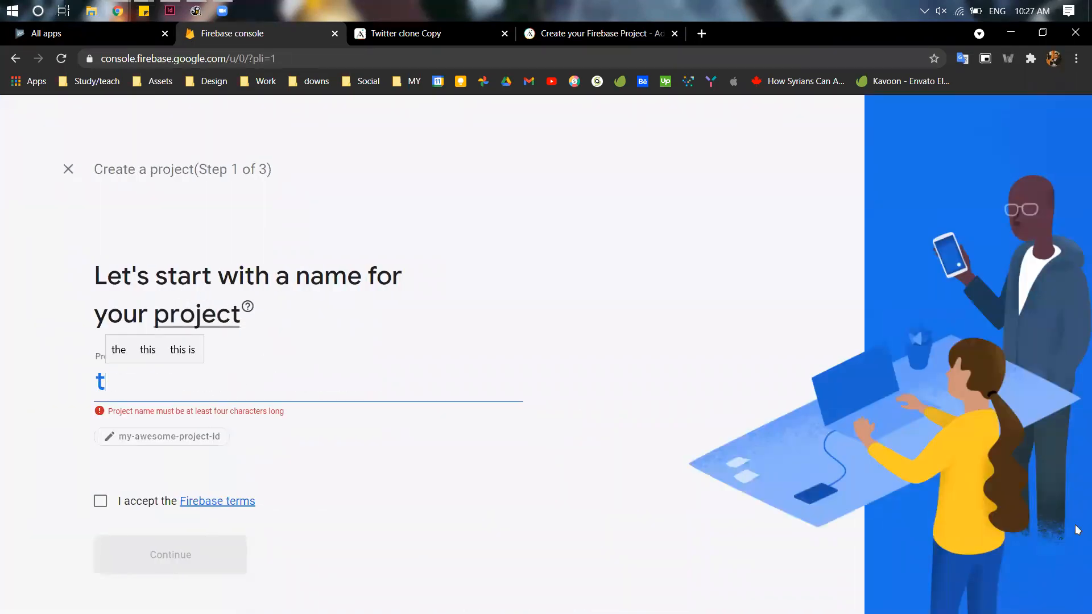
{"action": "key", "text": "BackSpace"}
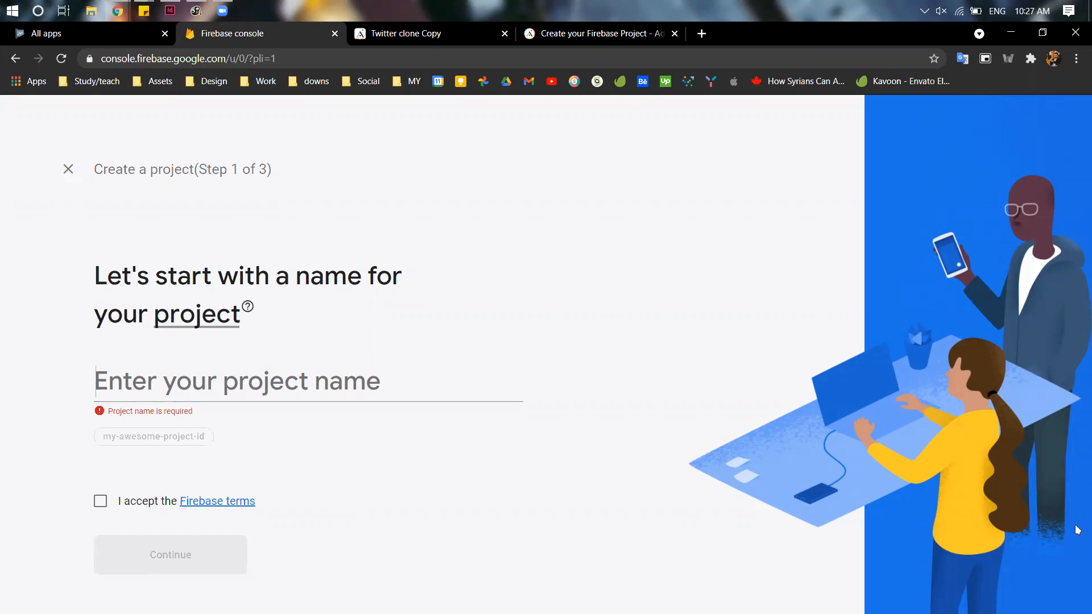
{"action": "type", "text": "t"}
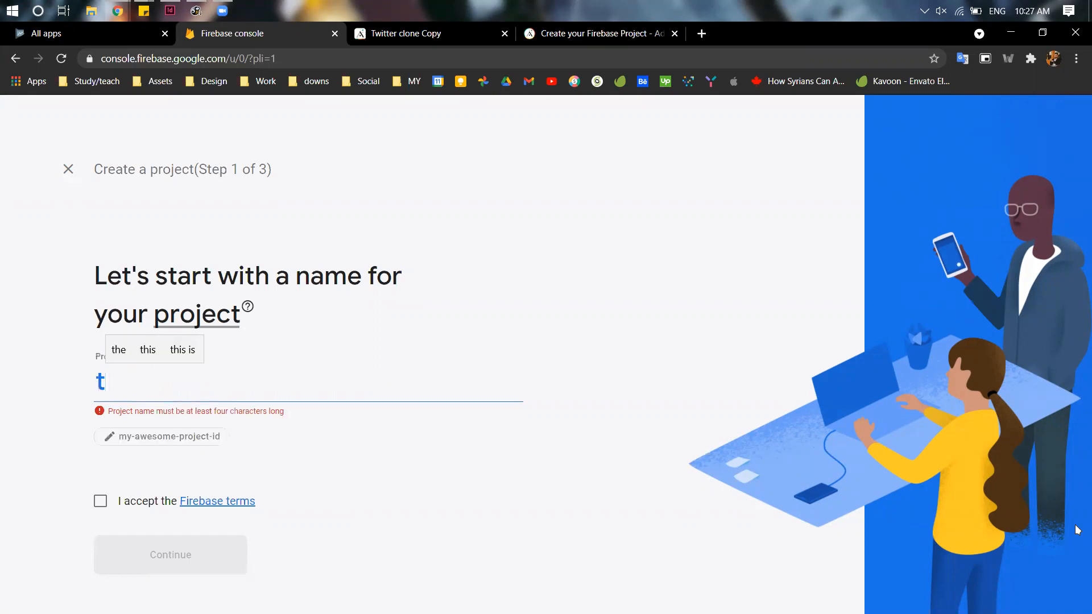
{"action": "type", "text": "ooter"}
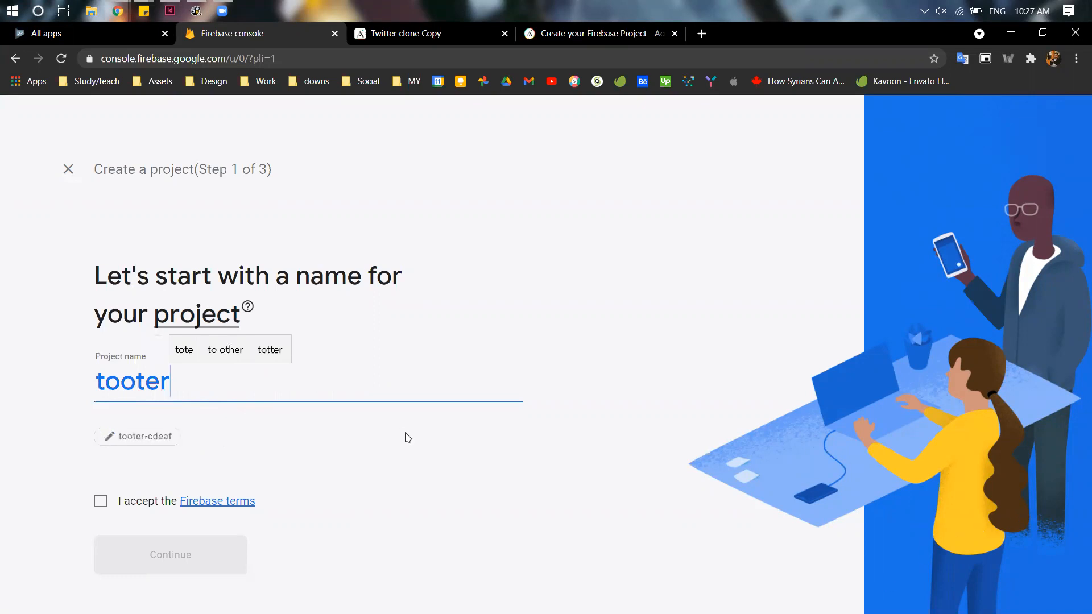
{"action": "left_click", "coordinate": [100, 502]}
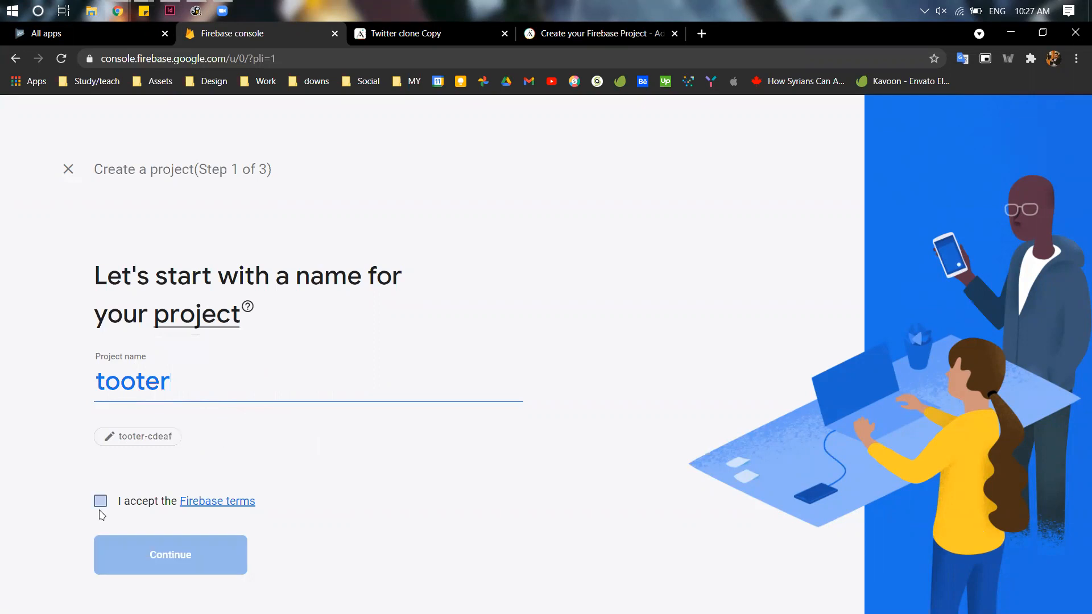
{"action": "left_click", "coordinate": [147, 557]}
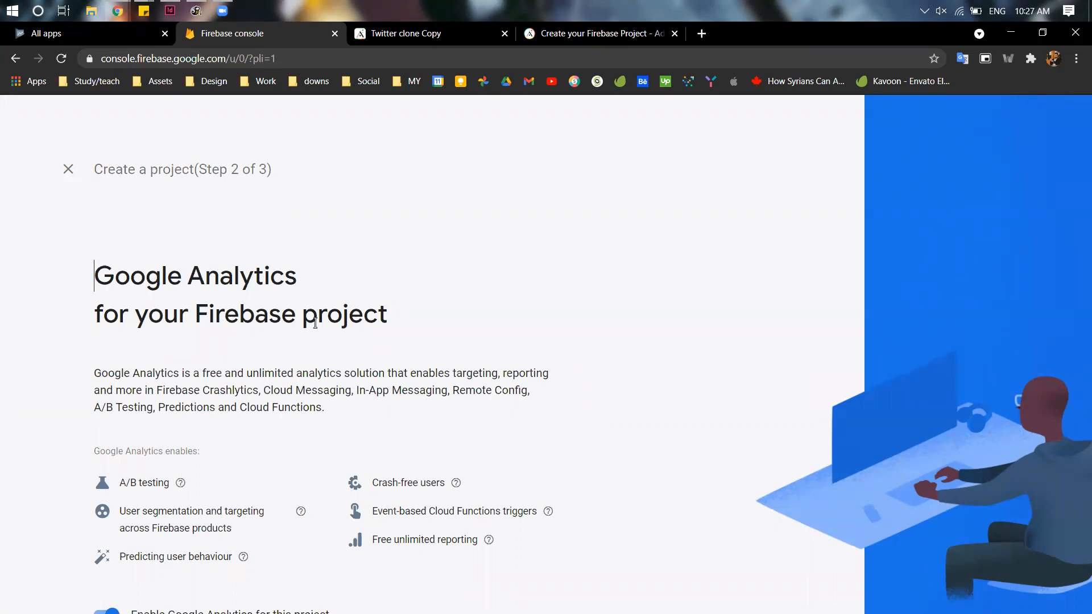
Check the Google Analytics options against the "Create your Firebase Project" guide in Adalo Resources, reading its steps to the end
{"action": "scroll", "coordinate": [233, 379], "scroll_direction": "down", "scroll_amount": 1}
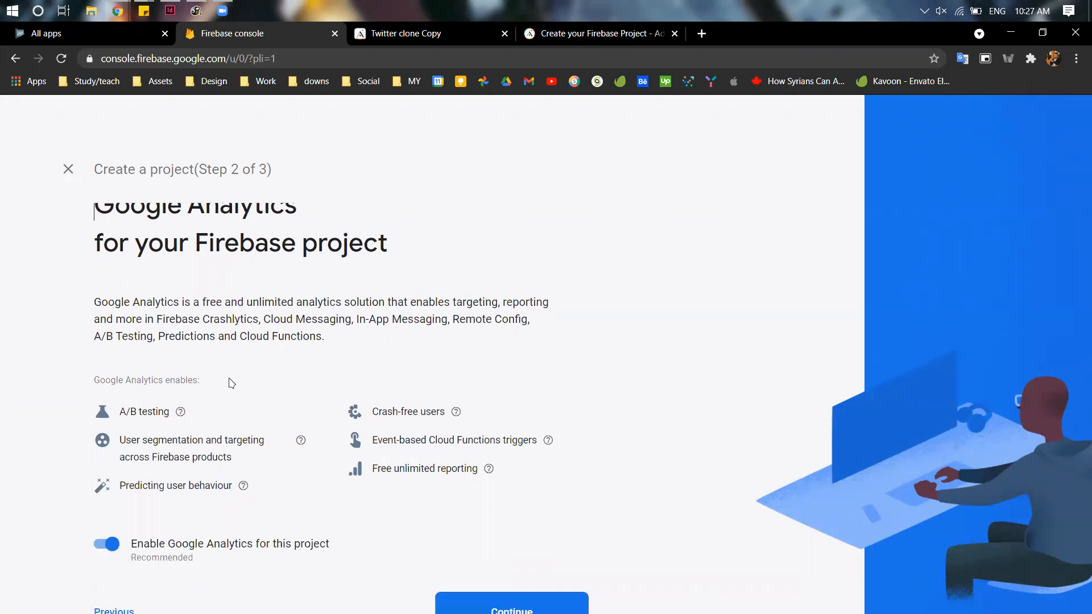
{"action": "left_click", "coordinate": [561, 35]}
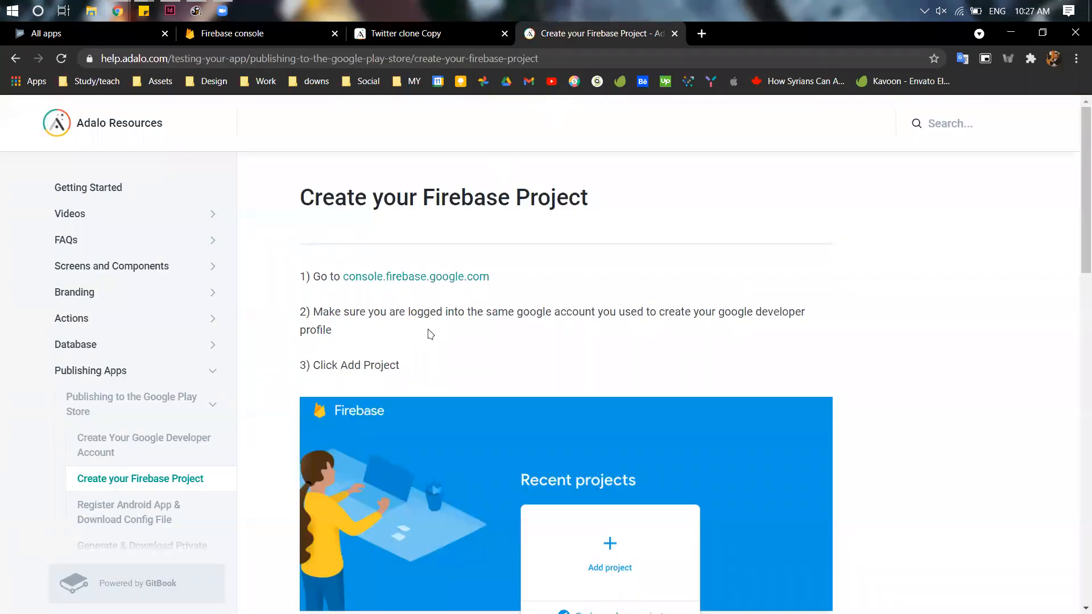
{"action": "scroll", "coordinate": [457, 364], "scroll_direction": "down", "scroll_amount": 3}
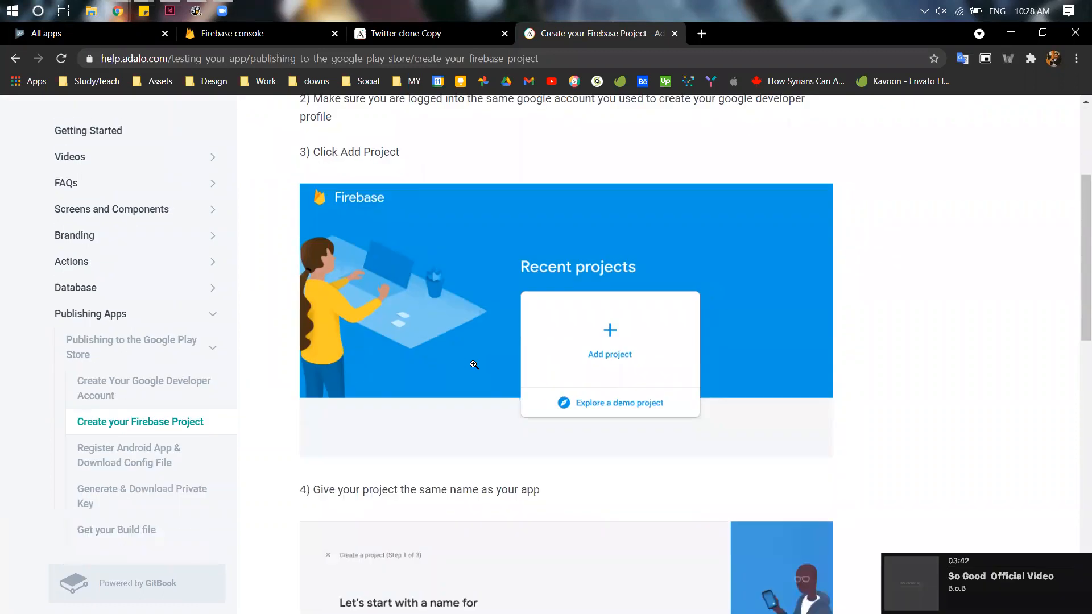
{"action": "scroll", "coordinate": [464, 364], "scroll_direction": "down", "scroll_amount": 3}
{"action": "scroll", "coordinate": [503, 312], "scroll_direction": "down", "scroll_amount": 2}
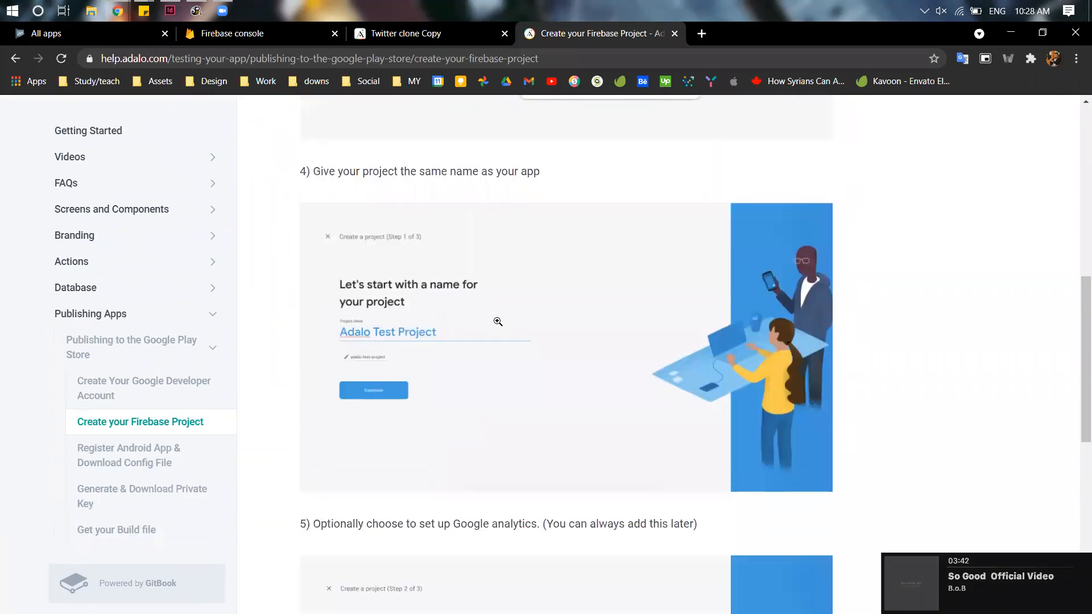
{"action": "scroll", "coordinate": [498, 321], "scroll_direction": "down", "scroll_amount": 4}
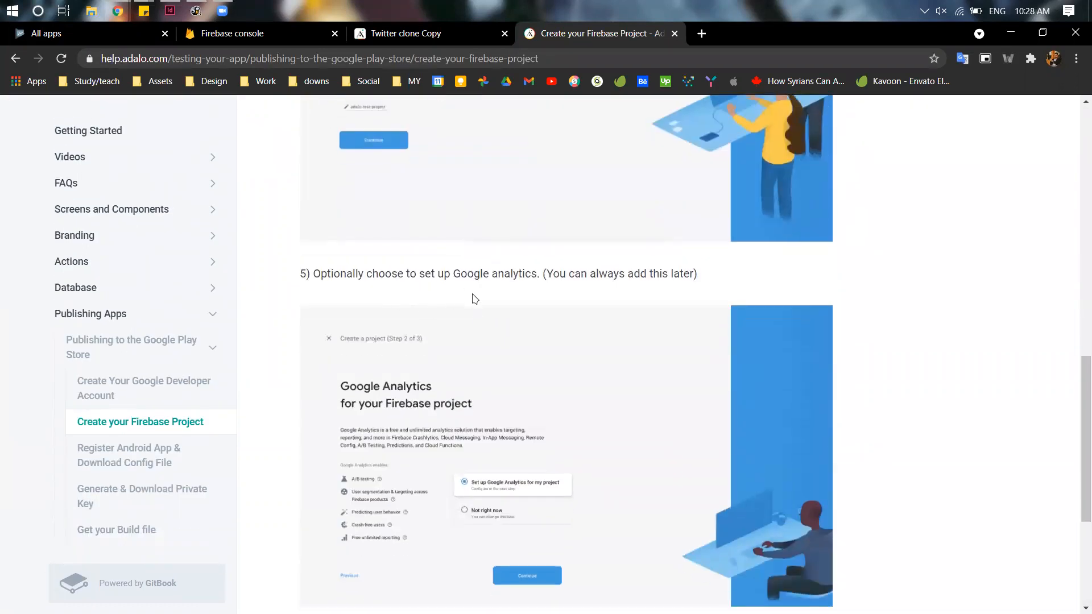
{"action": "scroll", "coordinate": [588, 293], "scroll_direction": "down", "scroll_amount": 1}
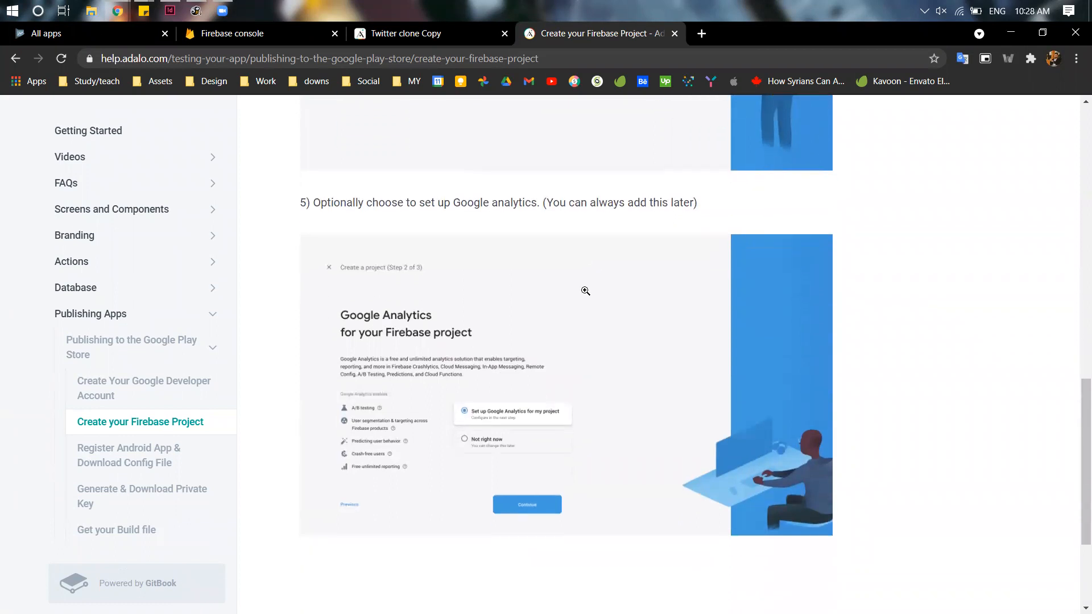
{"action": "scroll", "coordinate": [563, 290], "scroll_direction": "down", "scroll_amount": 2}
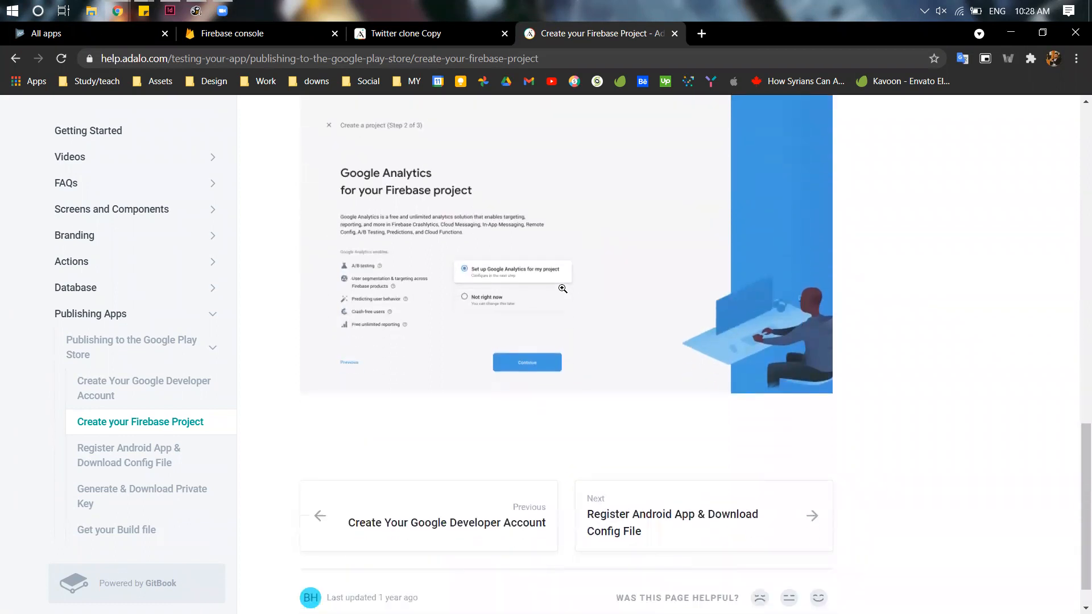
{"action": "left_click", "coordinate": [115, 34]}
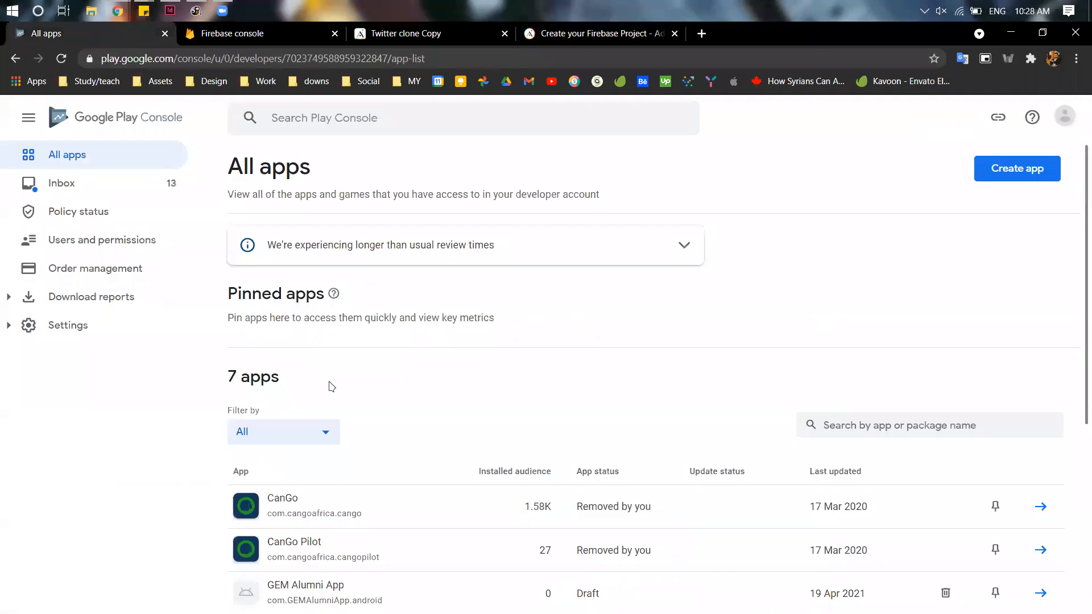
{"action": "left_click", "coordinate": [447, 39]}
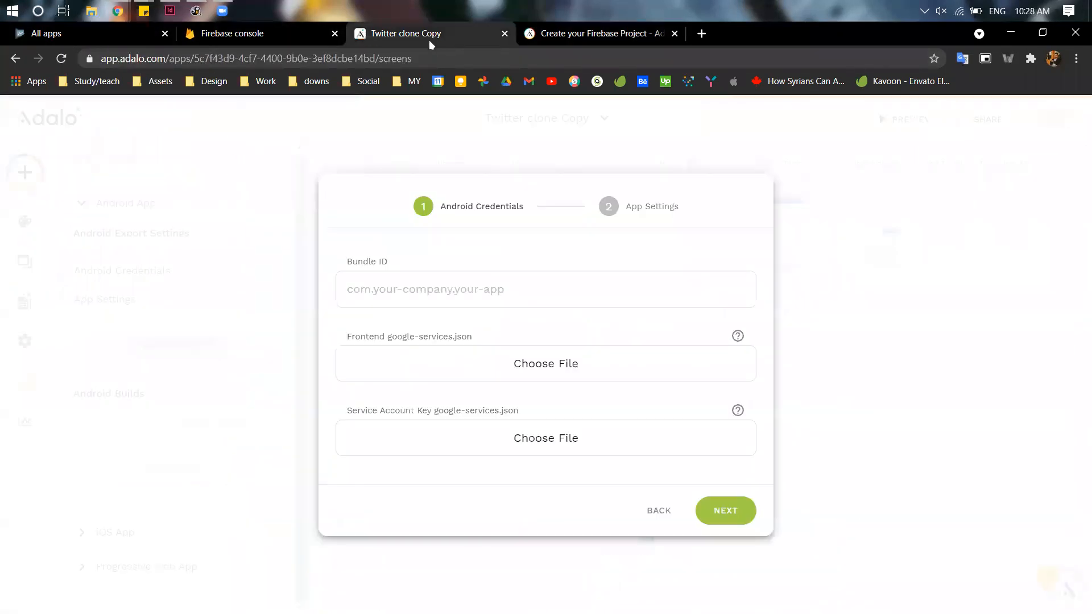
{"action": "left_click", "coordinate": [180, 35]}
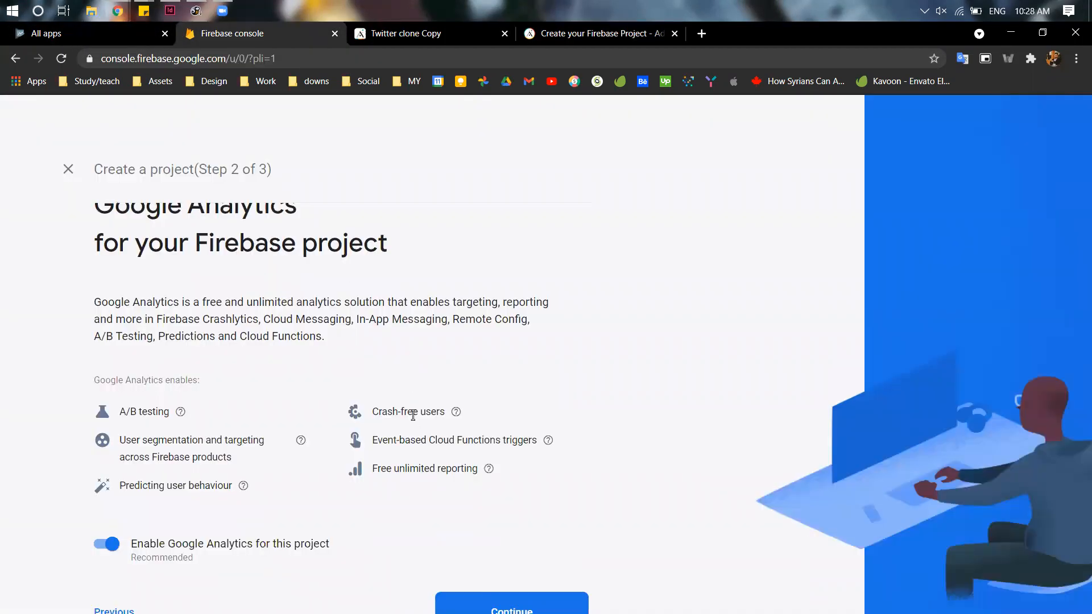
Try to create the Firebase project with Google Analytics disabled, and close the creation page
{"action": "scroll", "coordinate": [407, 410], "scroll_direction": "down", "scroll_amount": 1}
{"action": "left_click", "coordinate": [109, 481]}
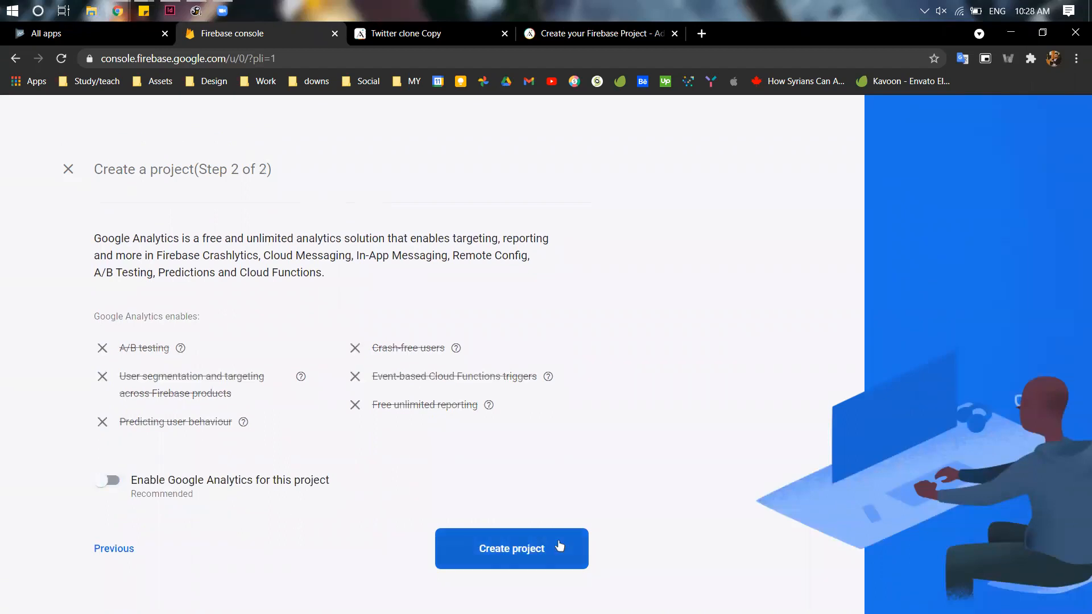
{"action": "left_click", "coordinate": [522, 559]}
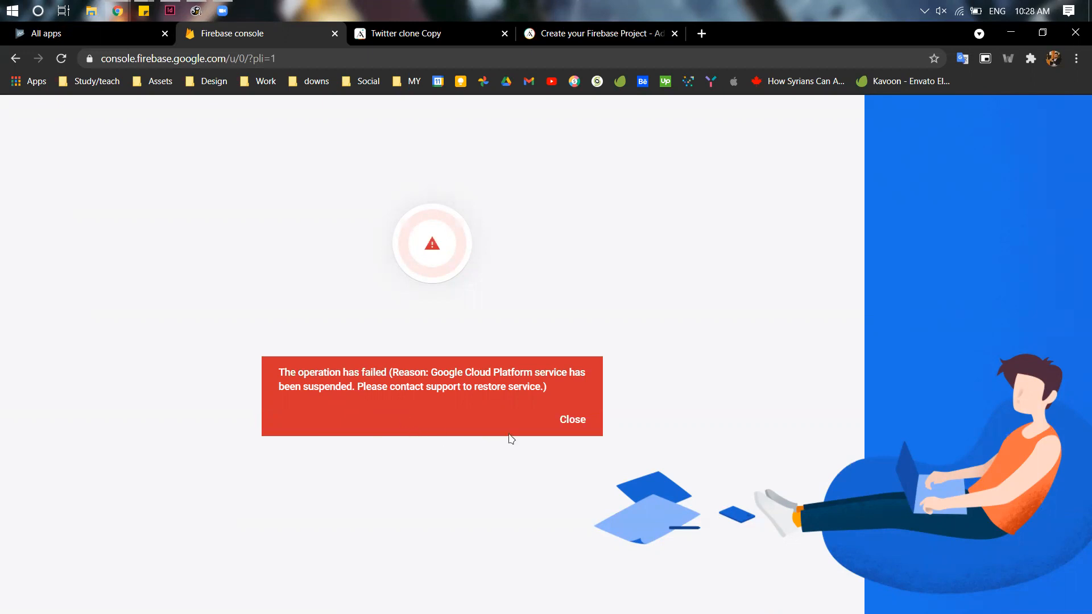
{"action": "left_click", "coordinate": [571, 421]}
{"action": "scroll", "coordinate": [566, 424], "scroll_direction": "down", "scroll_amount": 3}
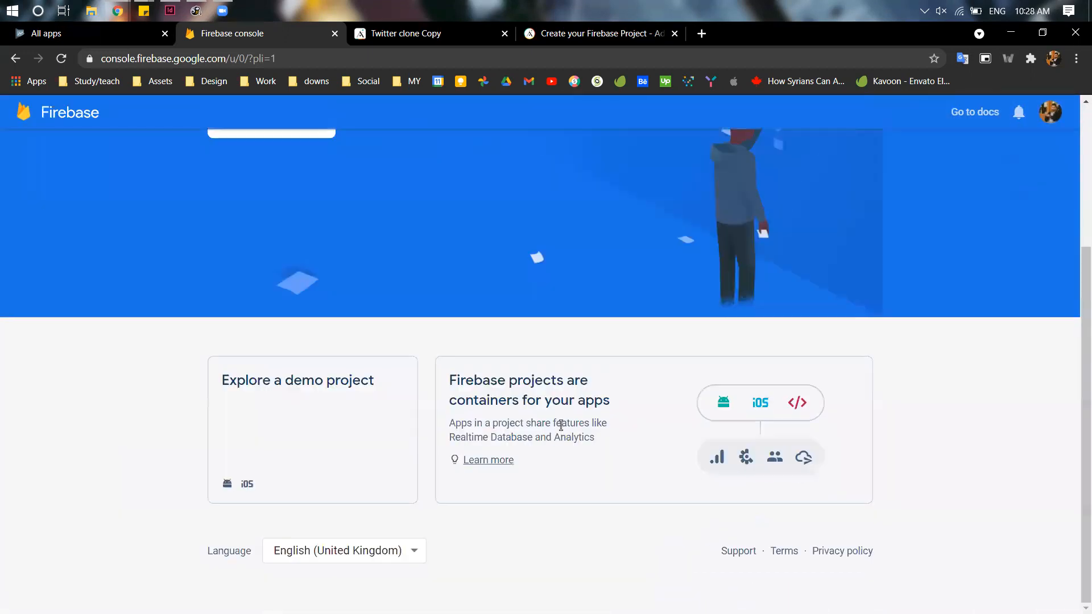
Return to the Adalo Resources guide and open the "Register Android App & Download Config File" article
{"action": "left_click", "coordinate": [87, 5]}
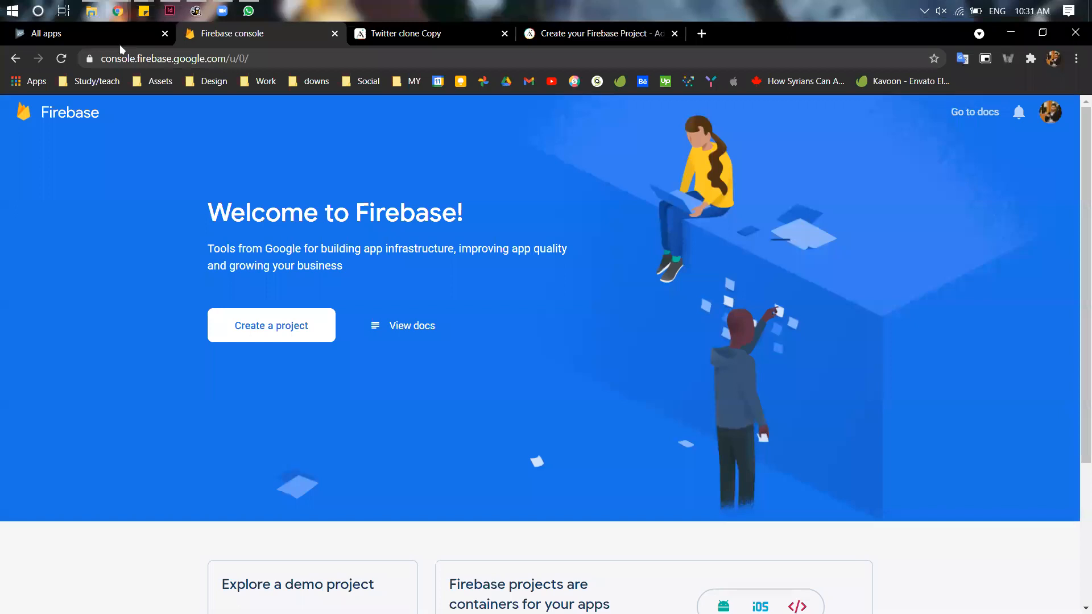
{"action": "left_click", "coordinate": [531, 39]}
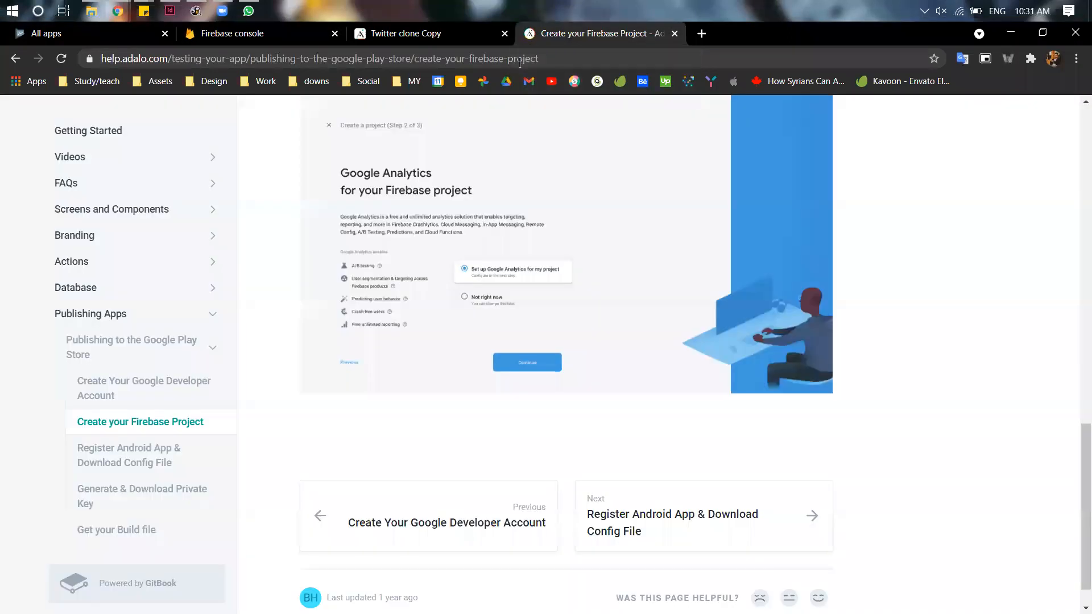
{"action": "left_click", "coordinate": [636, 530]}
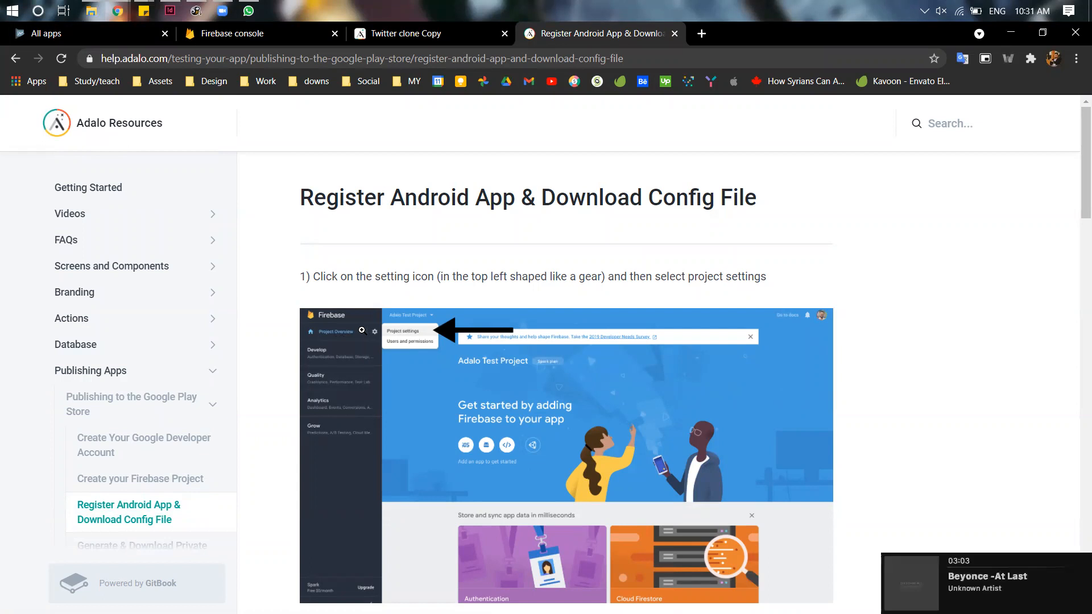
Read the "Register Android App & Download Config File" article, covering package name syntax, config file download and the skipped SDK step
{"action": "scroll", "coordinate": [362, 331], "scroll_direction": "down", "scroll_amount": 9}
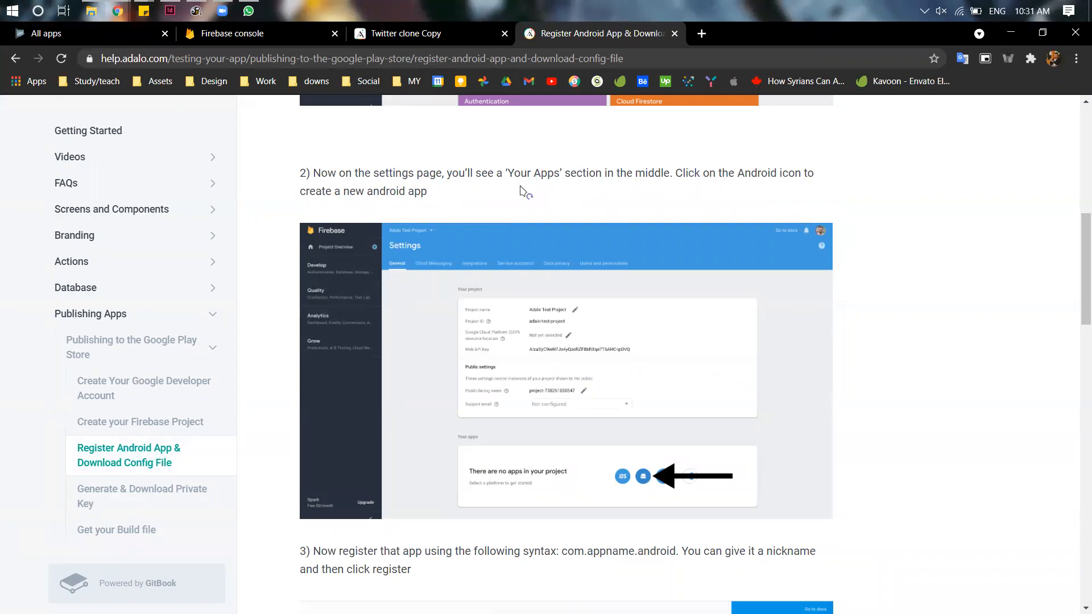
{"action": "key", "text": "alt+Tab"}
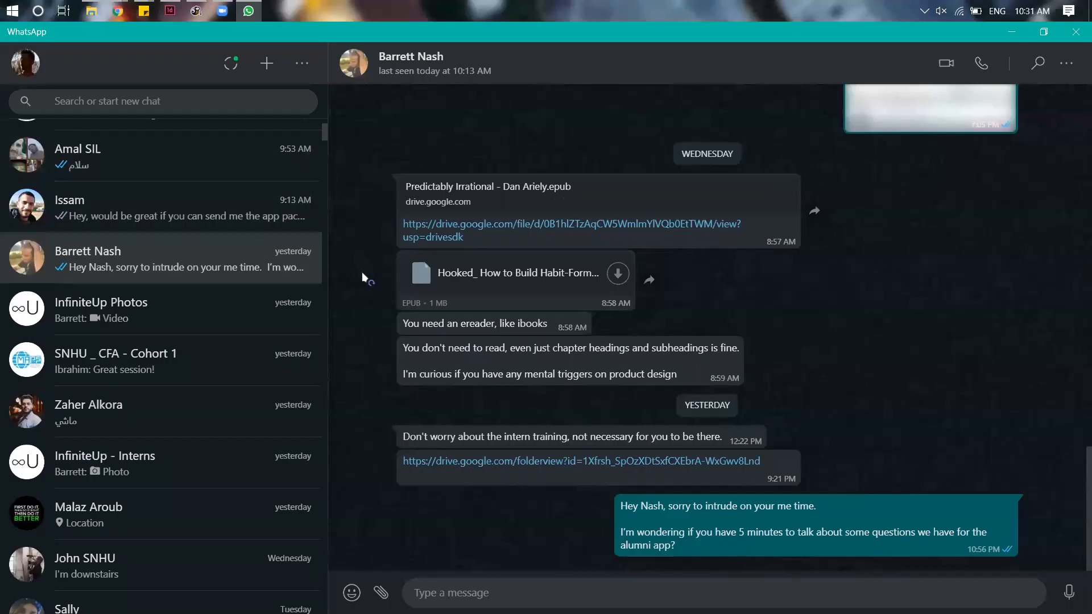
{"action": "key", "text": "alt+Tab"}
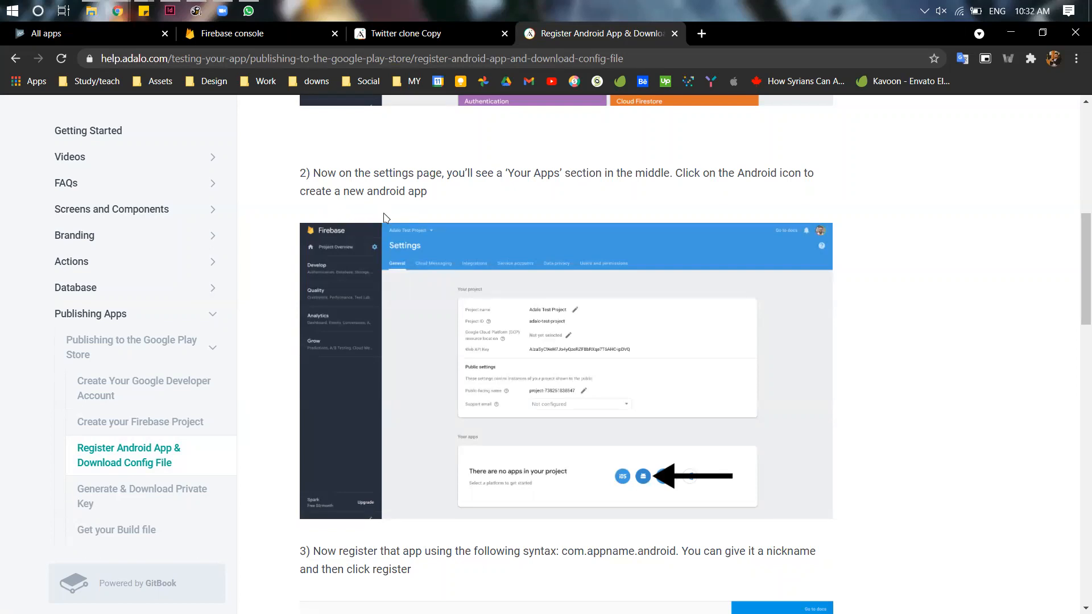
{"action": "scroll", "coordinate": [384, 222], "scroll_direction": "down", "scroll_amount": 4}
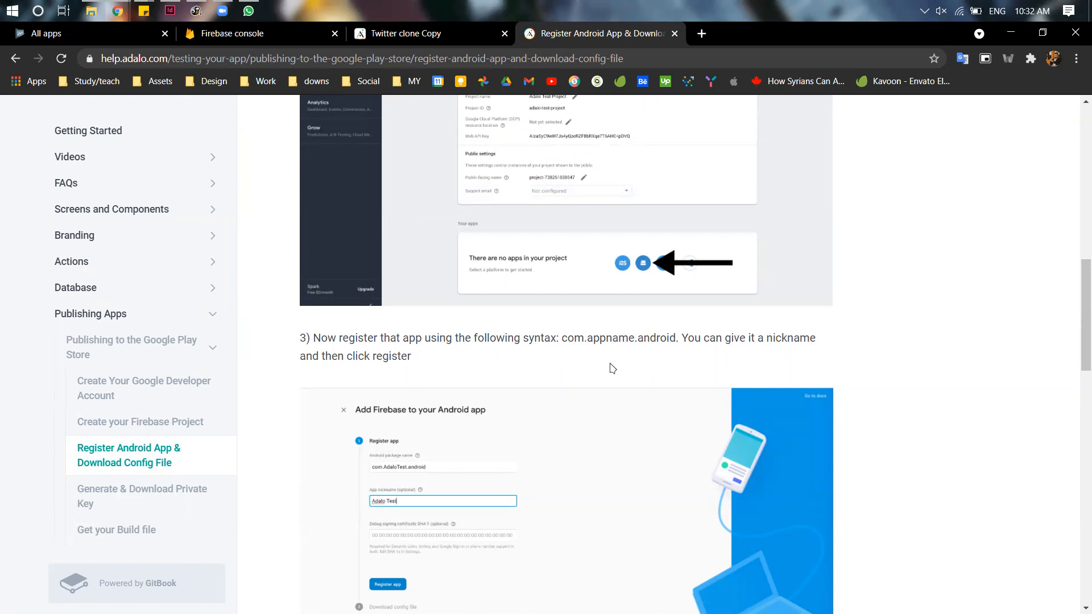
{"action": "scroll", "coordinate": [438, 370], "scroll_direction": "down", "scroll_amount": 3}
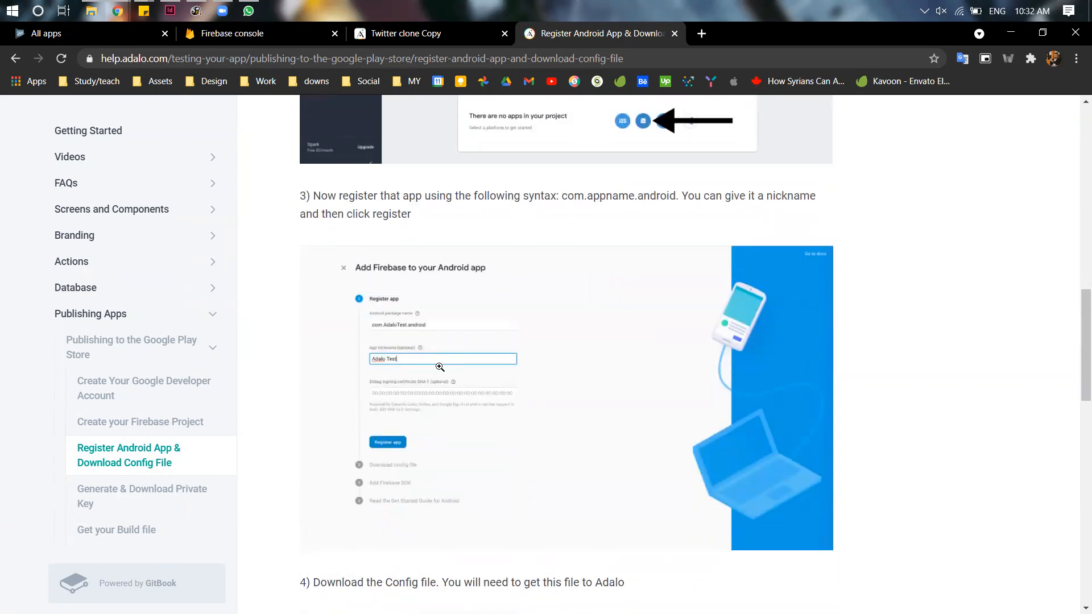
{"action": "scroll", "coordinate": [438, 367], "scroll_direction": "down", "scroll_amount": 3}
{"action": "scroll", "coordinate": [442, 370], "scroll_direction": "up", "scroll_amount": 3}
{"action": "scroll", "coordinate": [390, 362], "scroll_direction": "down", "scroll_amount": 6}
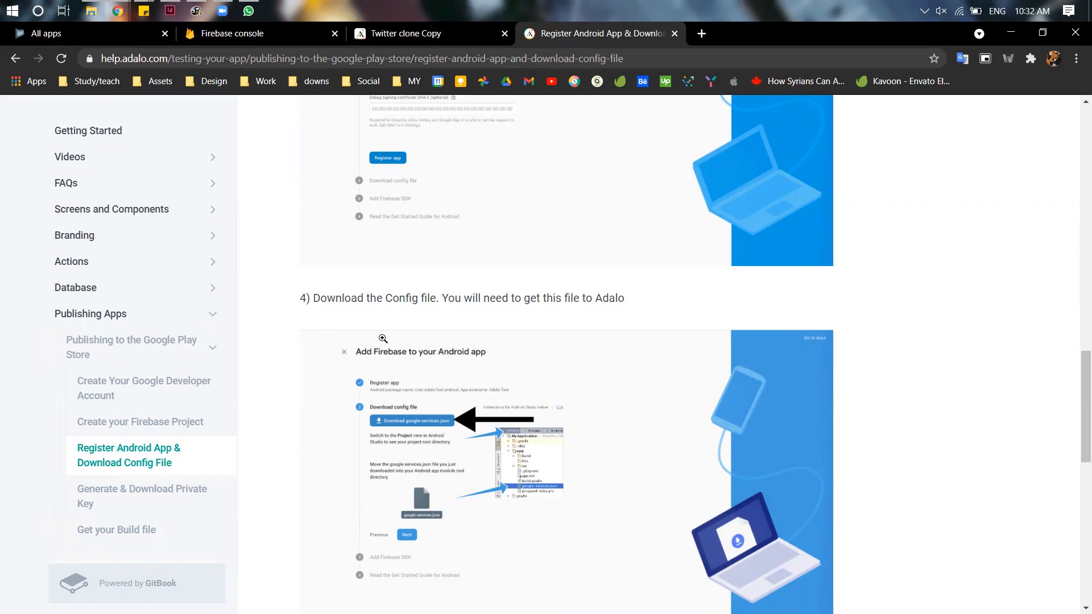
{"action": "scroll", "coordinate": [383, 338], "scroll_direction": "down", "scroll_amount": 3}
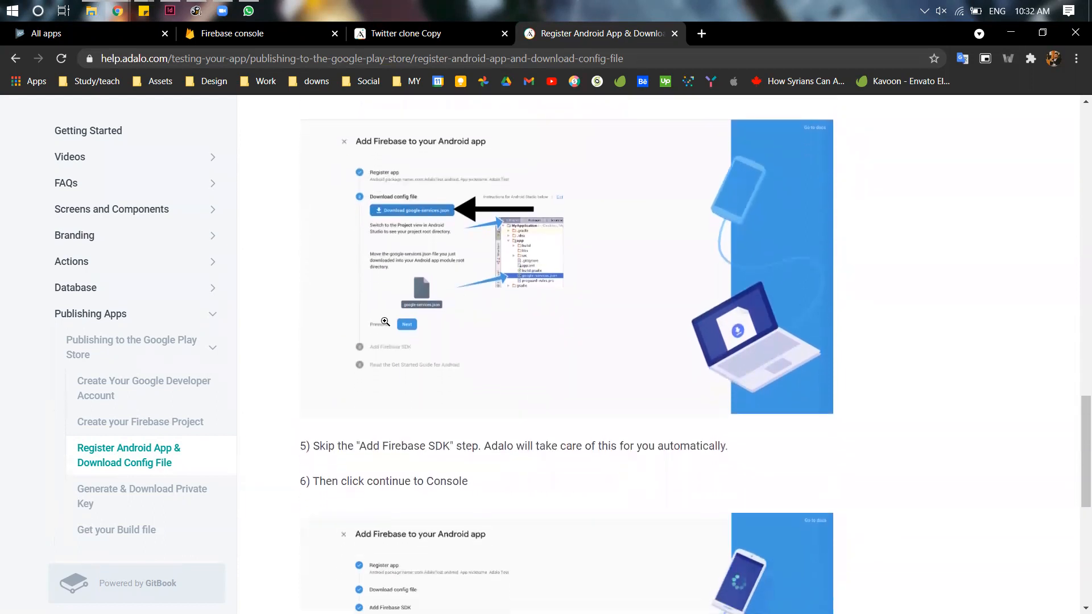
{"action": "scroll", "coordinate": [385, 324], "scroll_direction": "down", "scroll_amount": 2}
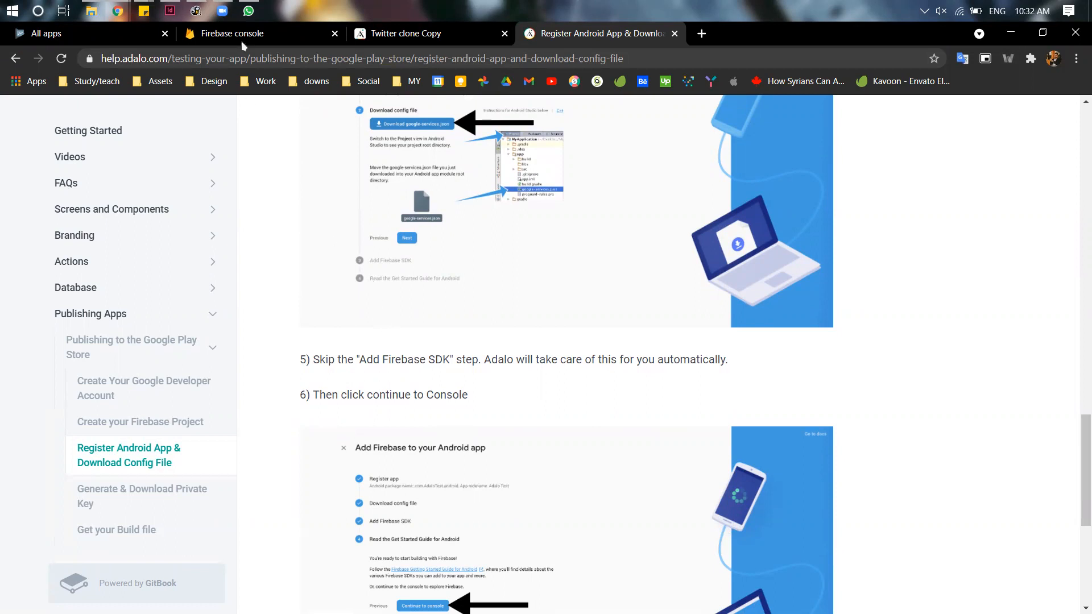
Switch to WhatsApp, save the received google-services (5).json file to the Desktop, and return to the Adalo Resources guide
{"action": "mouse_move", "coordinate": [245, 7]}
{"action": "left_click", "coordinate": [247, 10]}
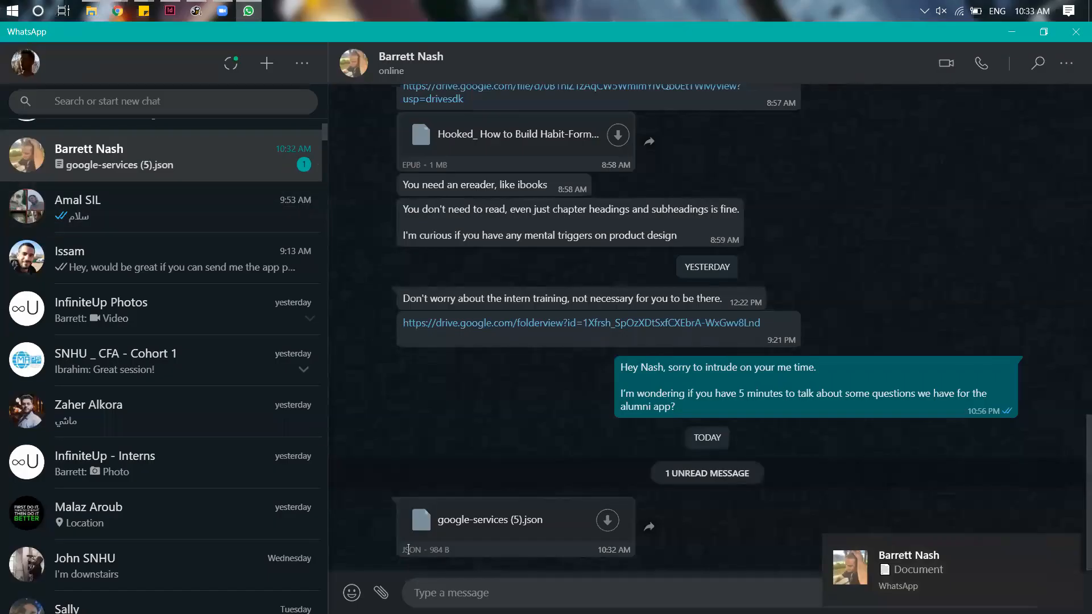
{"action": "left_click", "coordinate": [606, 519]}
{"action": "left_click", "coordinate": [607, 522]}
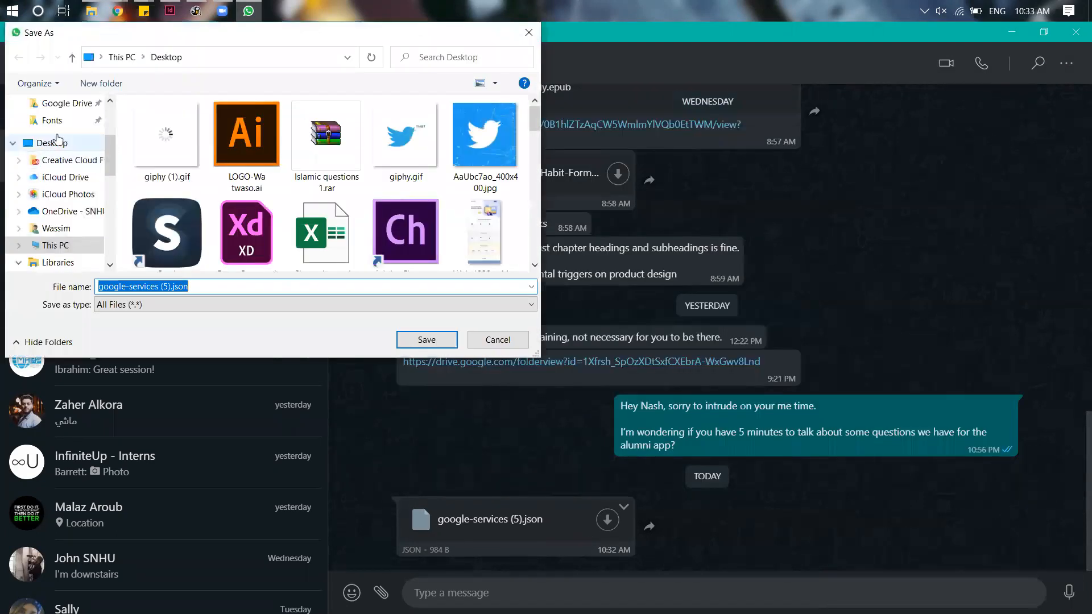
{"action": "left_click", "coordinate": [424, 344]}
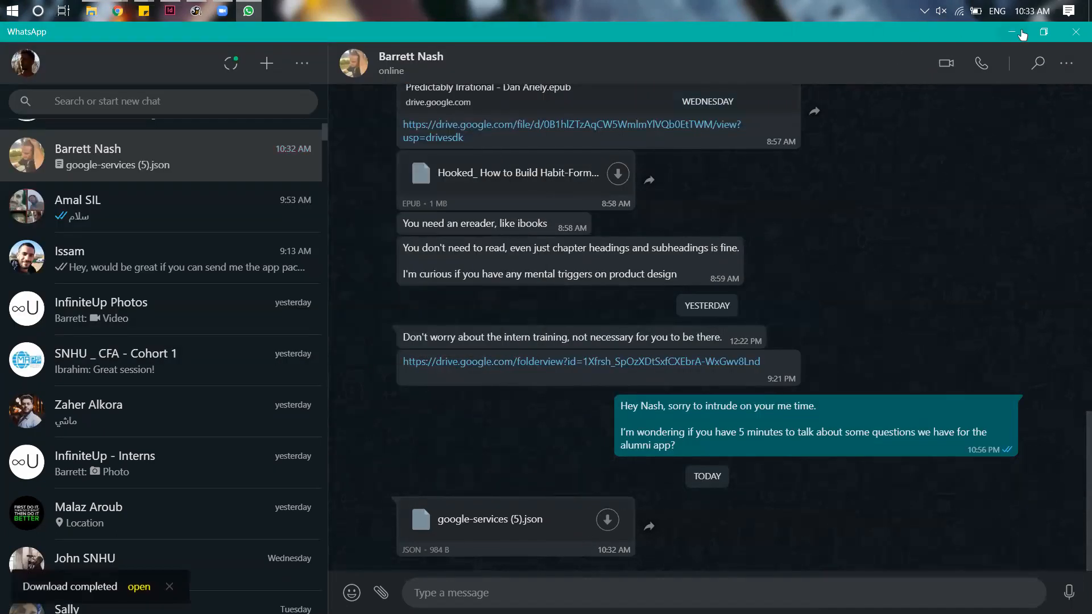
{"action": "key", "text": "alt+Tab"}
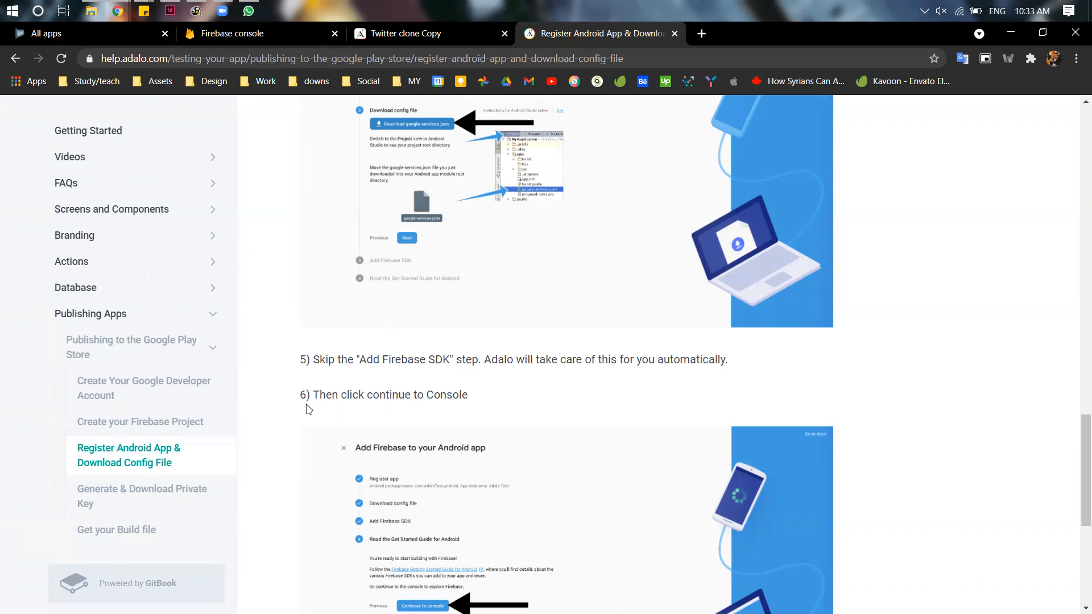
Finish the registration article, then open and read the "Generate & Download Private Key" guide to its end
{"action": "scroll", "coordinate": [446, 410], "scroll_direction": "down", "scroll_amount": 6}
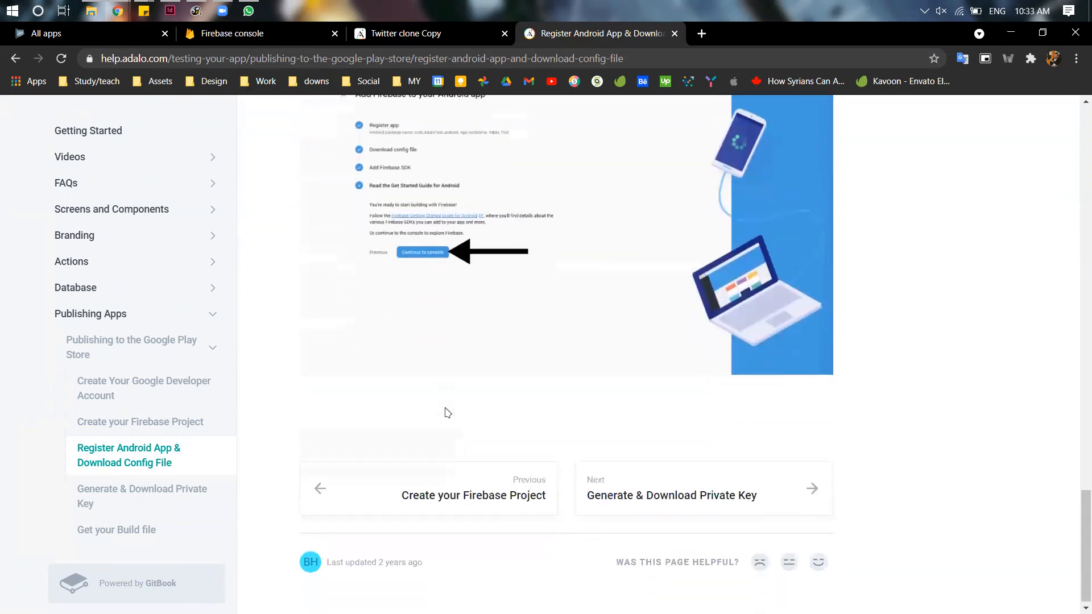
{"action": "scroll", "coordinate": [455, 354], "scroll_direction": "up", "scroll_amount": 5}
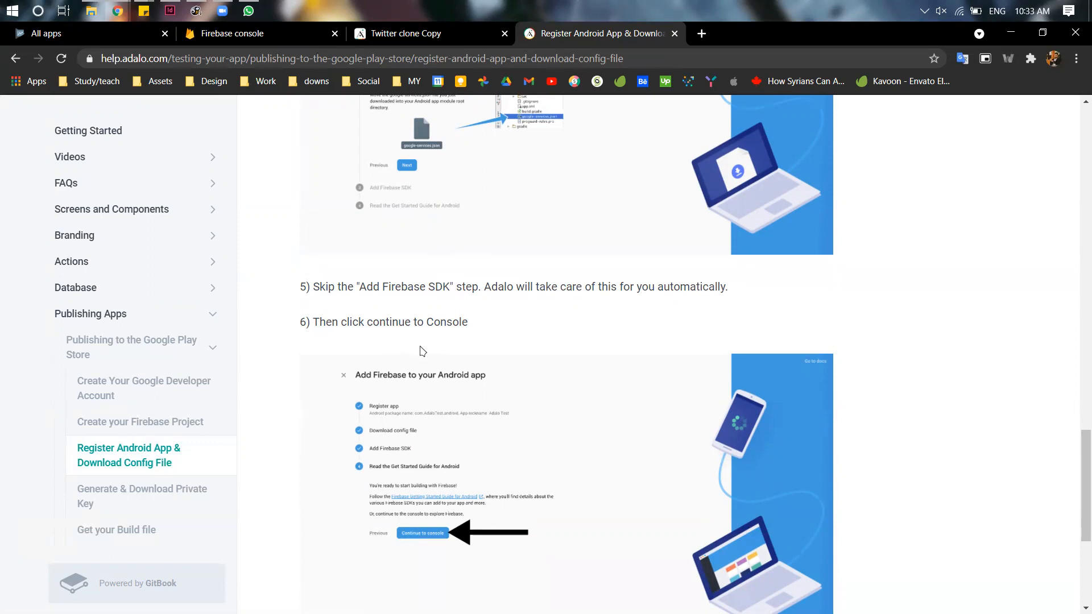
{"action": "scroll", "coordinate": [448, 349], "scroll_direction": "down", "scroll_amount": 5}
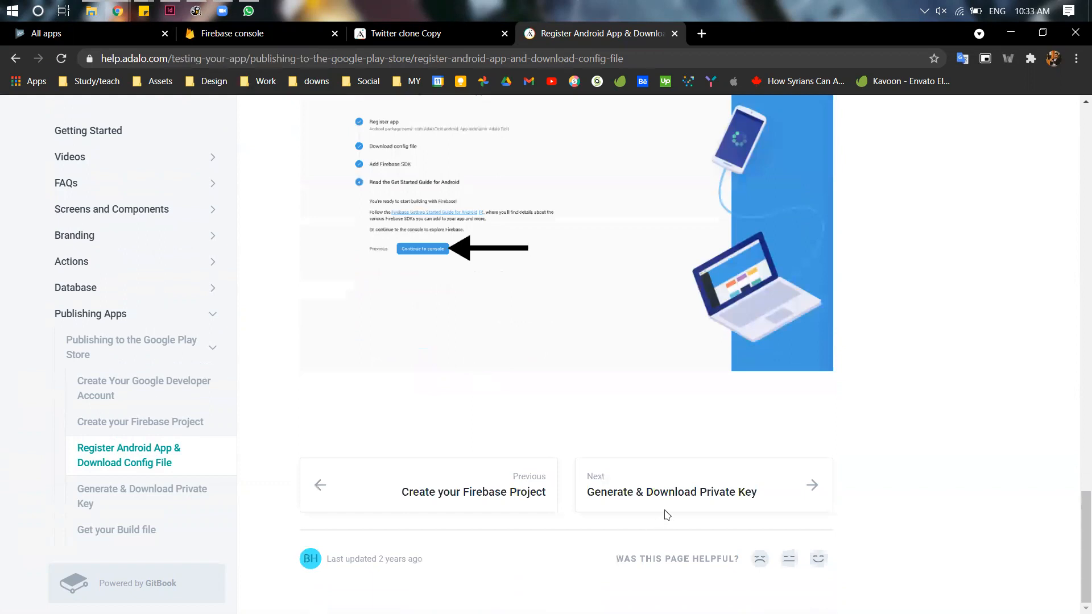
{"action": "left_click", "coordinate": [659, 482]}
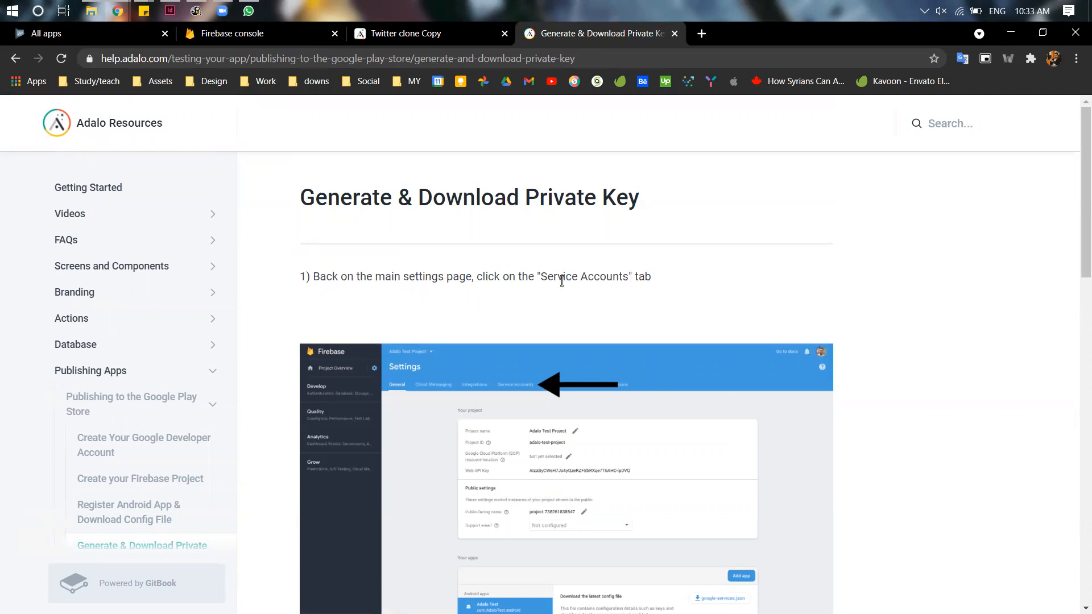
{"action": "left_click_drag", "start_coordinate": [545, 203], "coordinate": [628, 269]}
{"action": "left_click", "coordinate": [397, 298]}
{"action": "scroll", "coordinate": [418, 311], "scroll_direction": "down", "scroll_amount": 6}
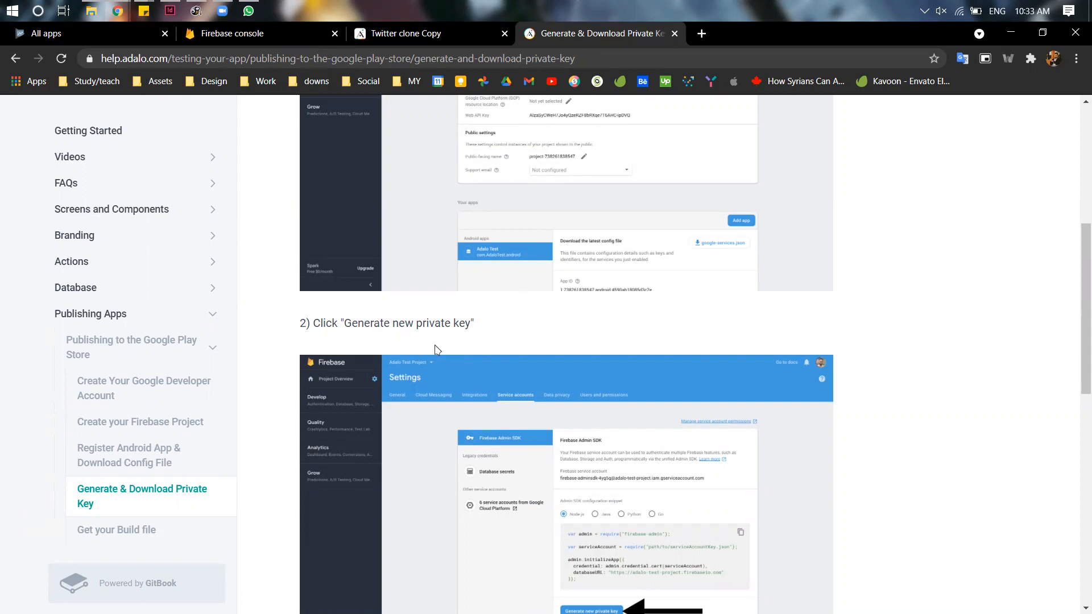
{"action": "scroll", "coordinate": [438, 342], "scroll_direction": "down", "scroll_amount": 6}
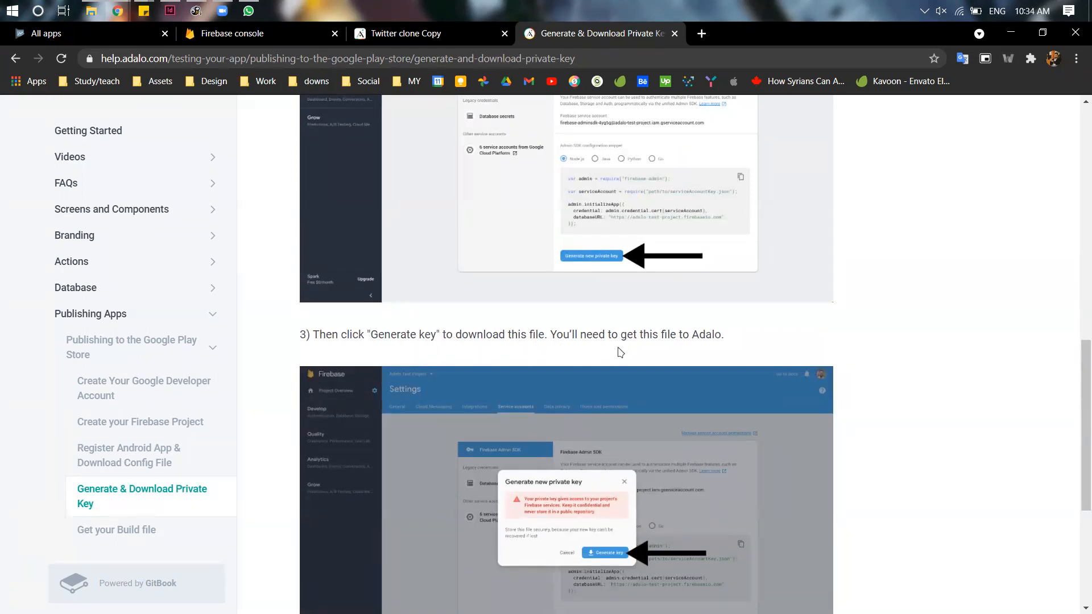
{"action": "scroll", "coordinate": [563, 340], "scroll_direction": "down", "scroll_amount": 4}
{"action": "scroll", "coordinate": [414, 363], "scroll_direction": "down", "scroll_amount": 2}
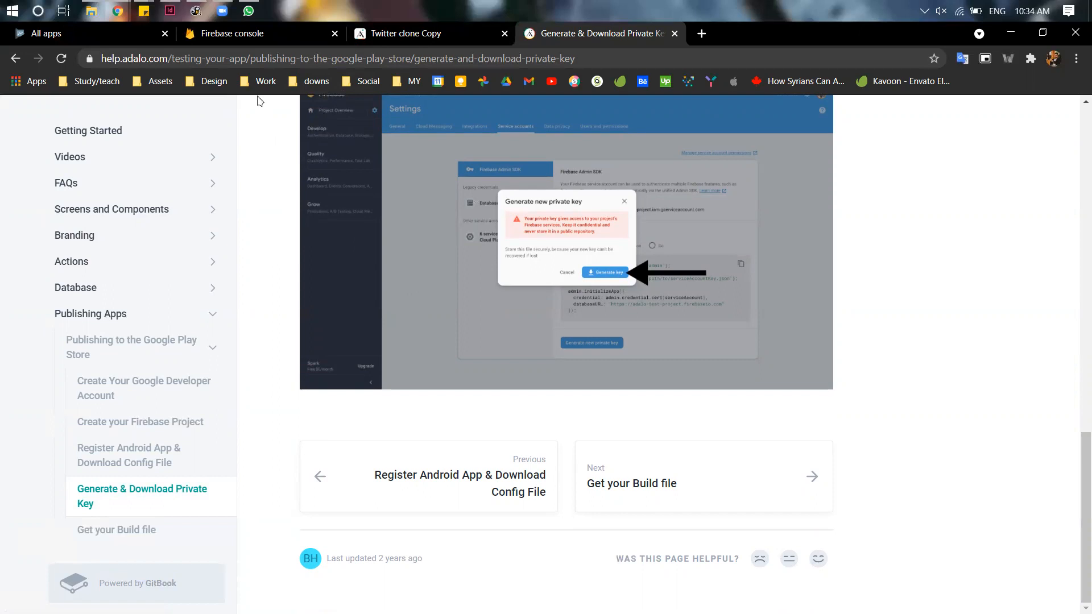
Switch to WhatsApp, save the received firebase-adminsdk JSON file to the Desktop, and return to the guide
{"action": "left_click", "coordinate": [248, 10]}
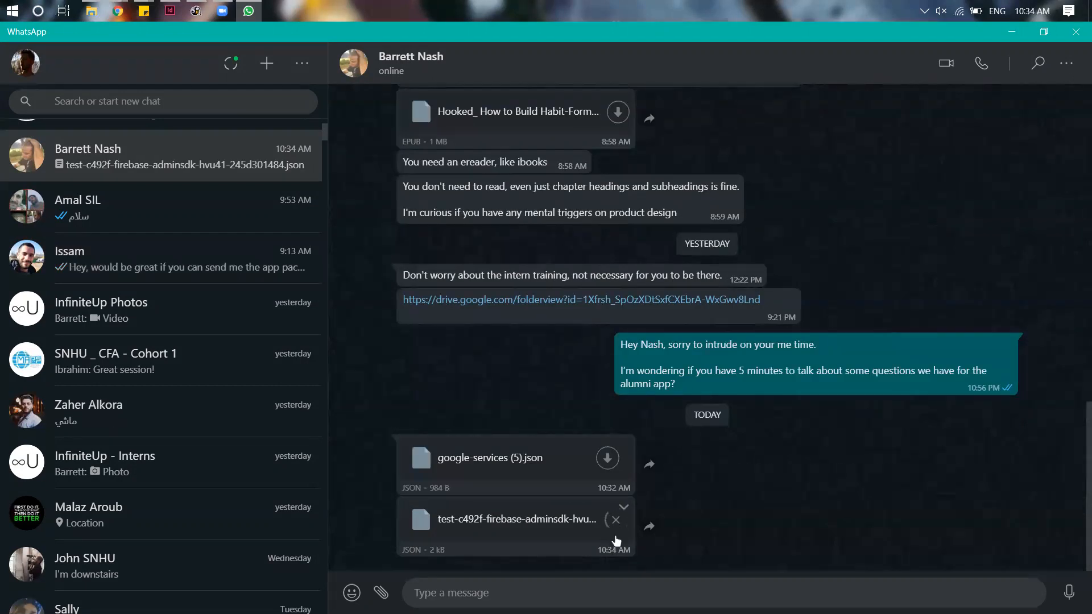
{"action": "left_click", "coordinate": [586, 514]}
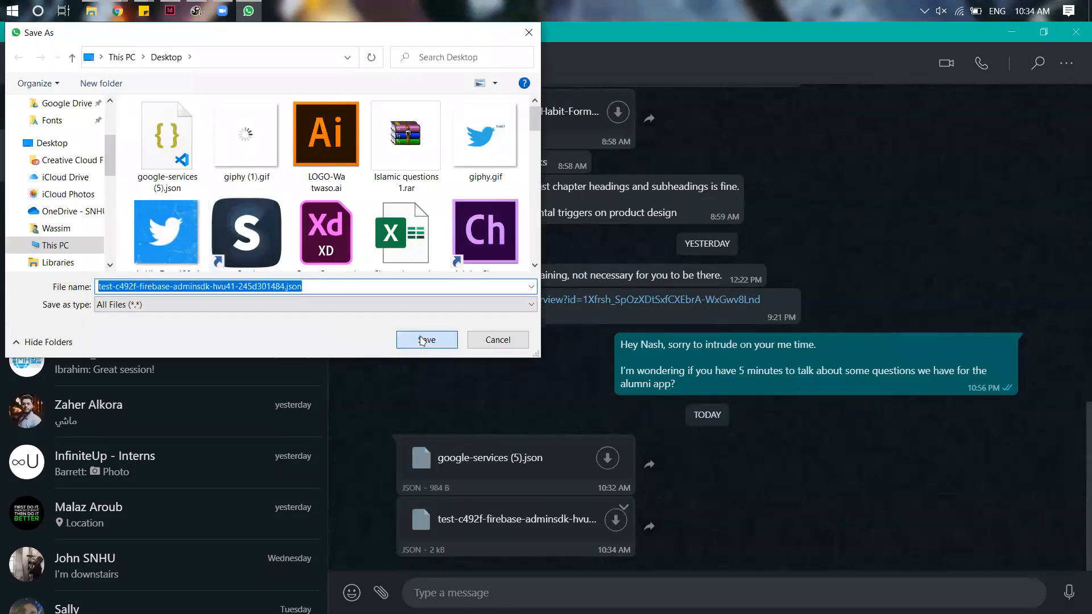
{"action": "left_click", "coordinate": [427, 339]}
{"action": "left_click", "coordinate": [1012, 32]}
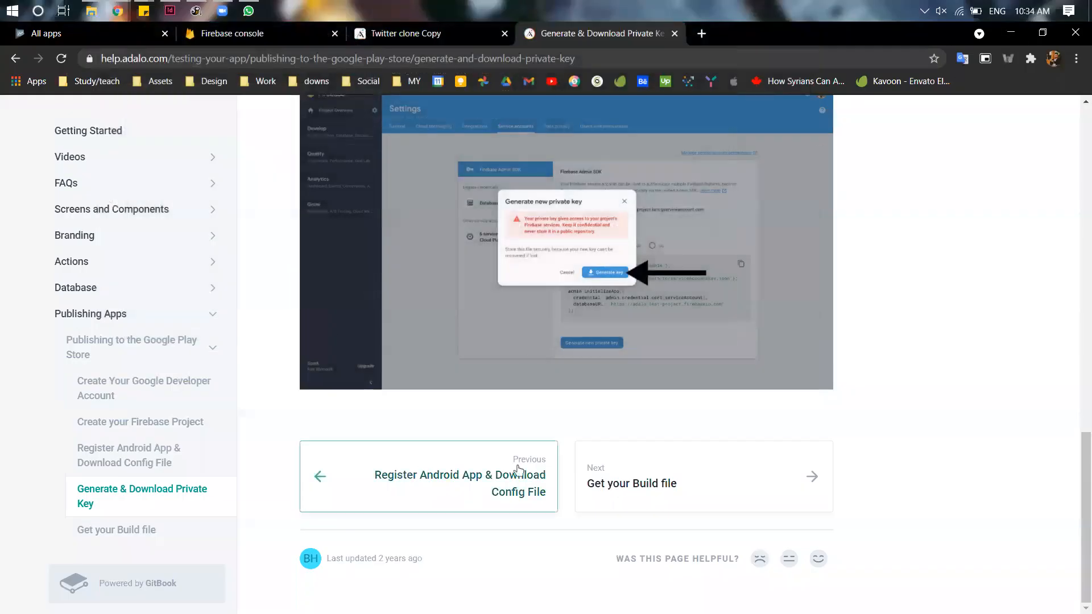
Open the "Get your Build file" article and compare its credential steps with Adalo's Android Credentials form
{"action": "left_click", "coordinate": [708, 482]}
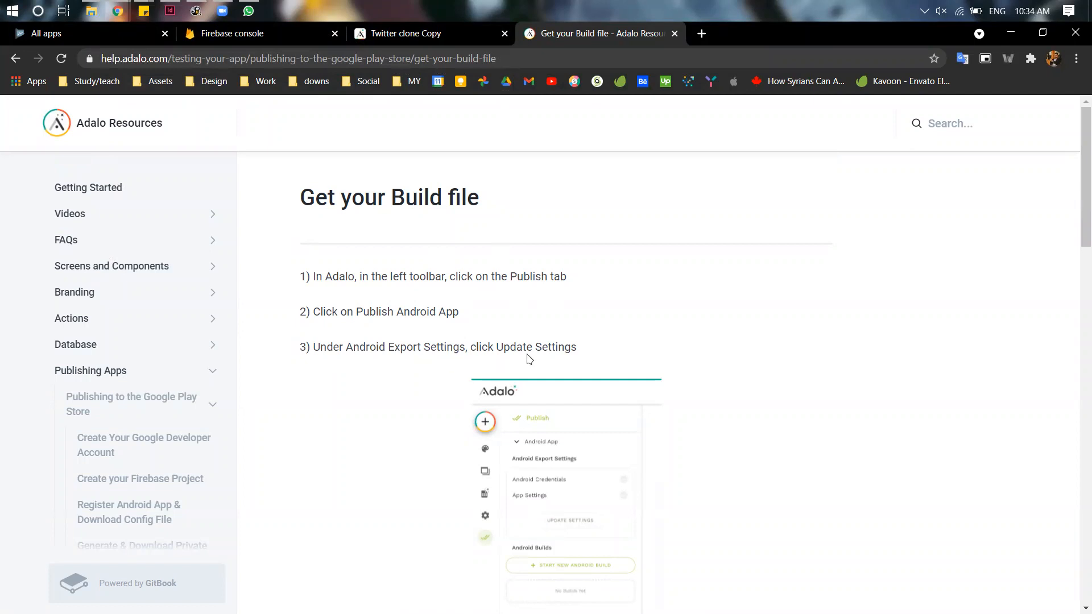
{"action": "scroll", "coordinate": [529, 358], "scroll_direction": "down", "scroll_amount": 5}
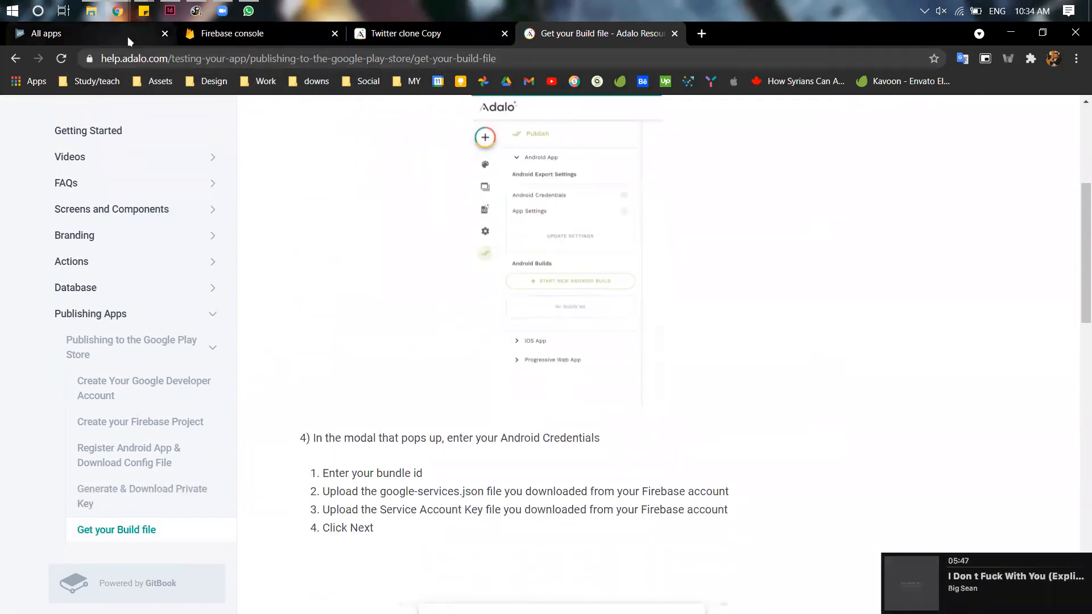
{"action": "left_click", "coordinate": [411, 36]}
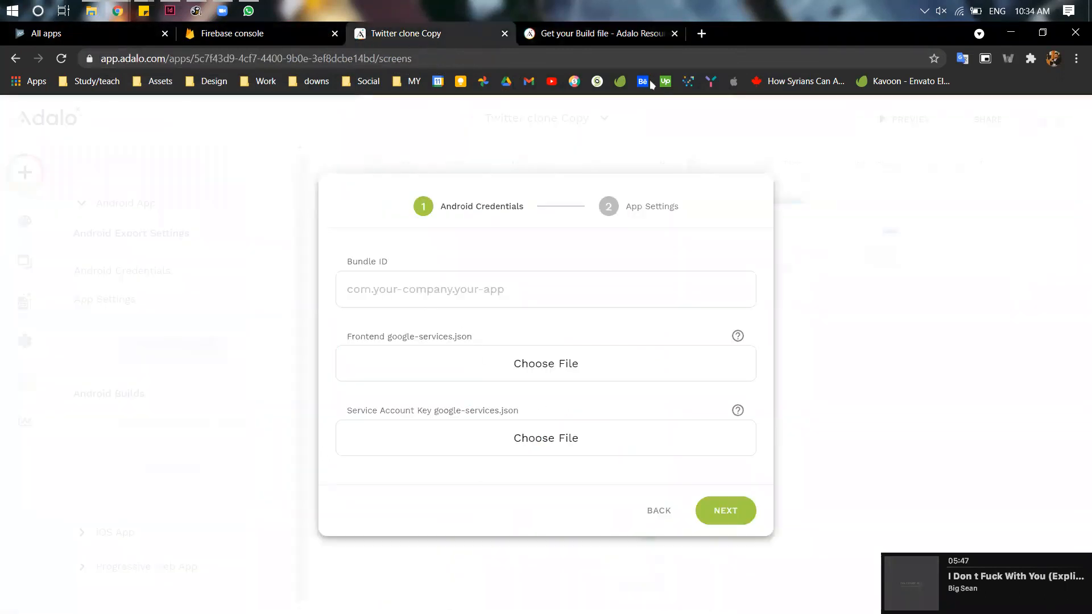
{"action": "left_click", "coordinate": [648, 34]}
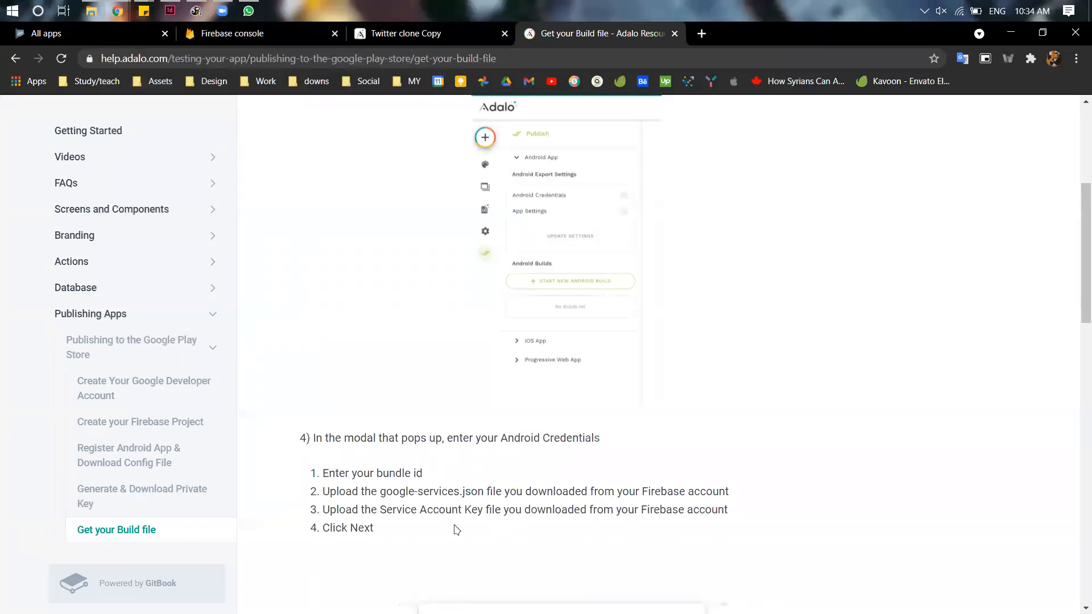
Return to the Twitter clone Copy app in Adalo and set the Bundle ID to com.test.android
{"action": "left_click", "coordinate": [418, 35]}
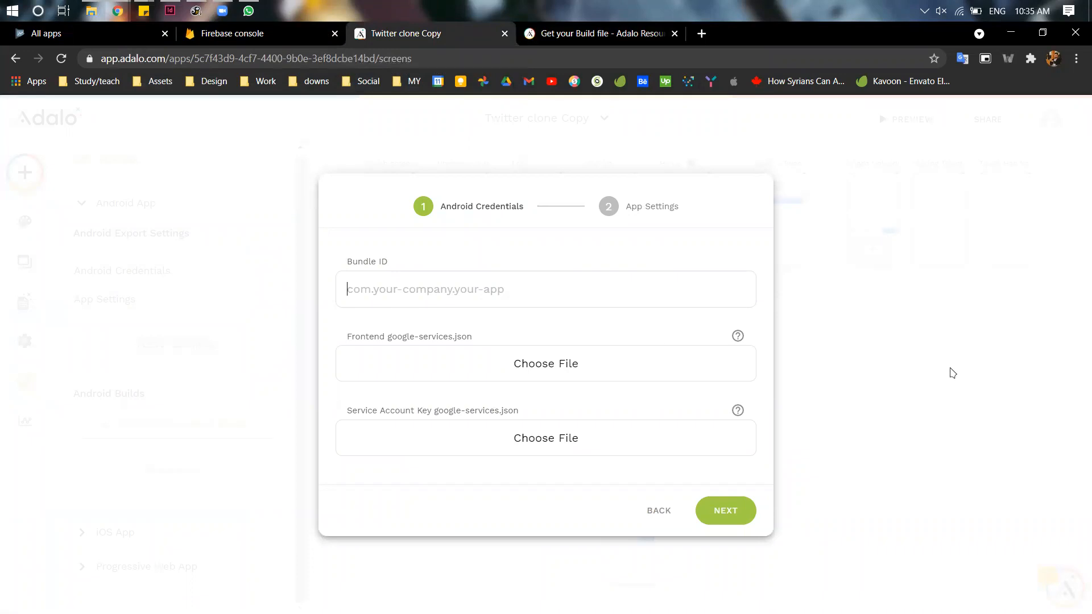
{"action": "type", "text": "com."}
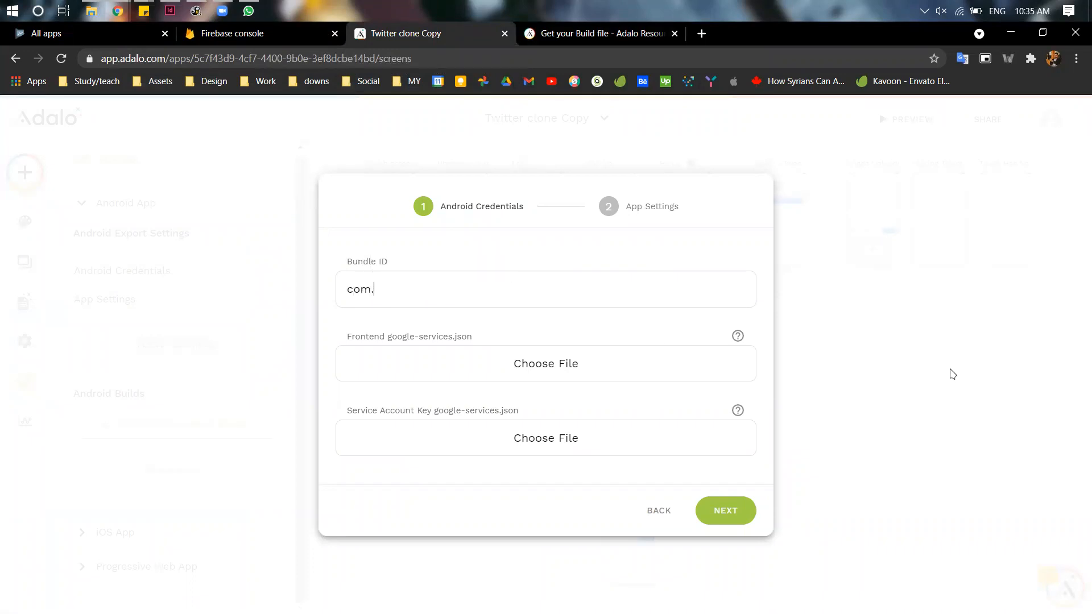
{"action": "type", "text": "test.android"}
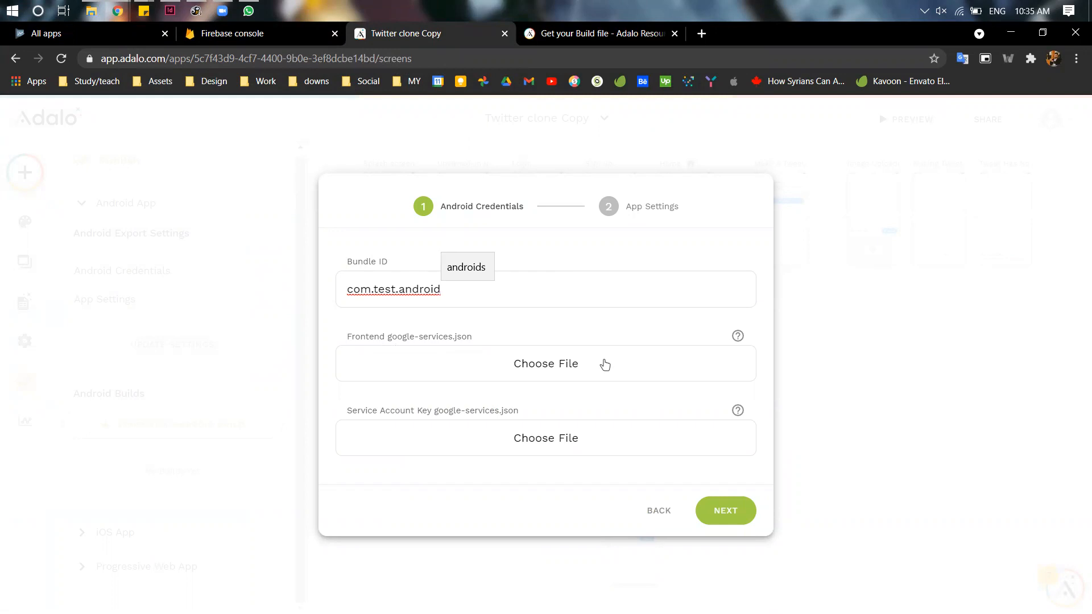
Upload google-services (5).json from the Desktop as the Frontend google-services.json file
{"action": "left_click", "coordinate": [604, 364]}
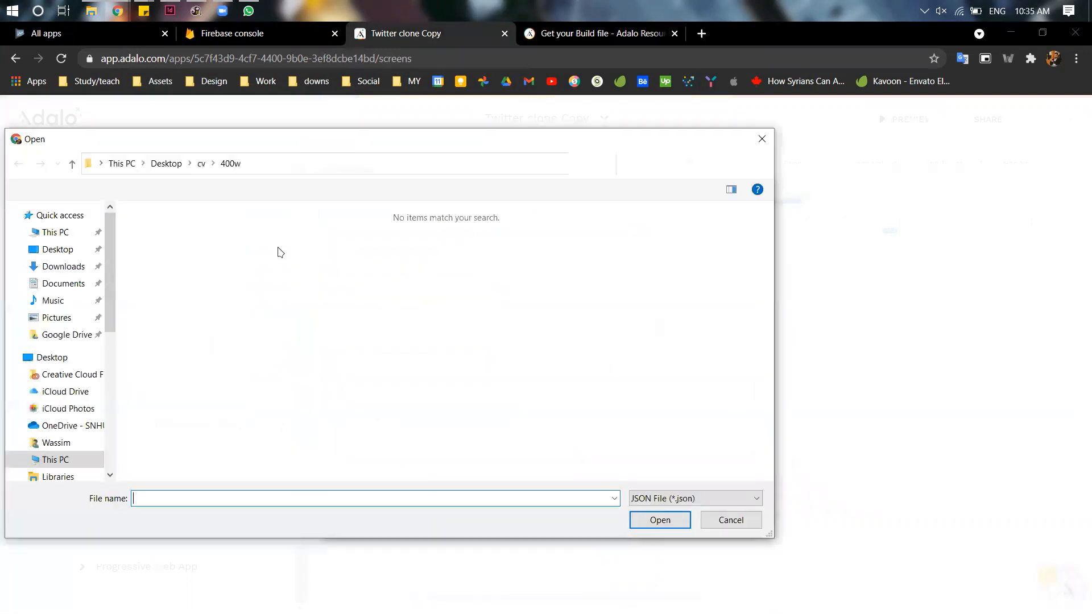
{"action": "left_click", "coordinate": [79, 250]}
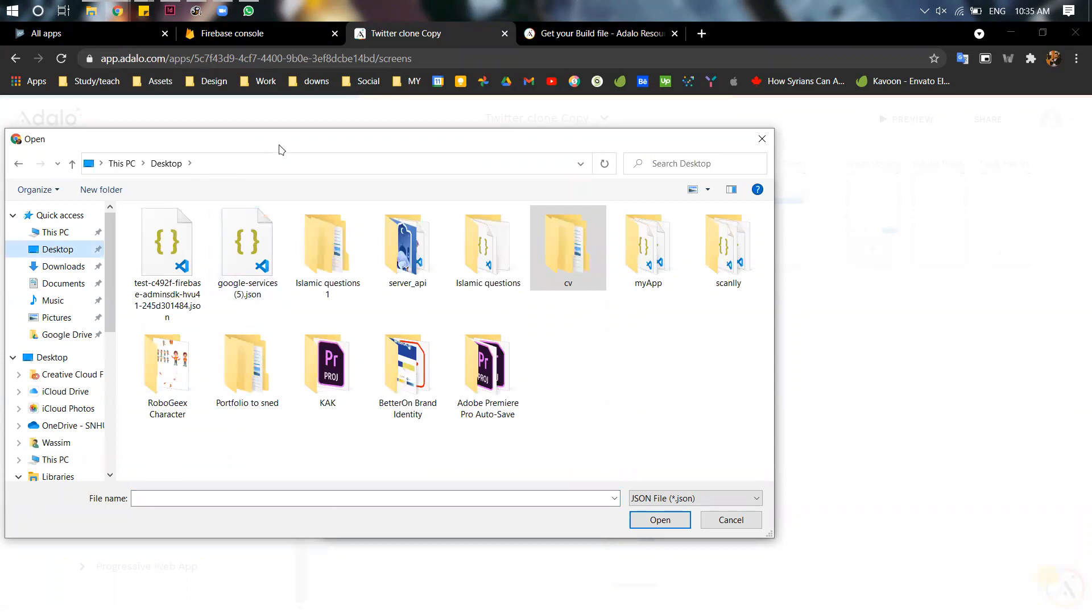
{"action": "left_click_drag", "start_coordinate": [278, 150], "coordinate": [591, 191]}
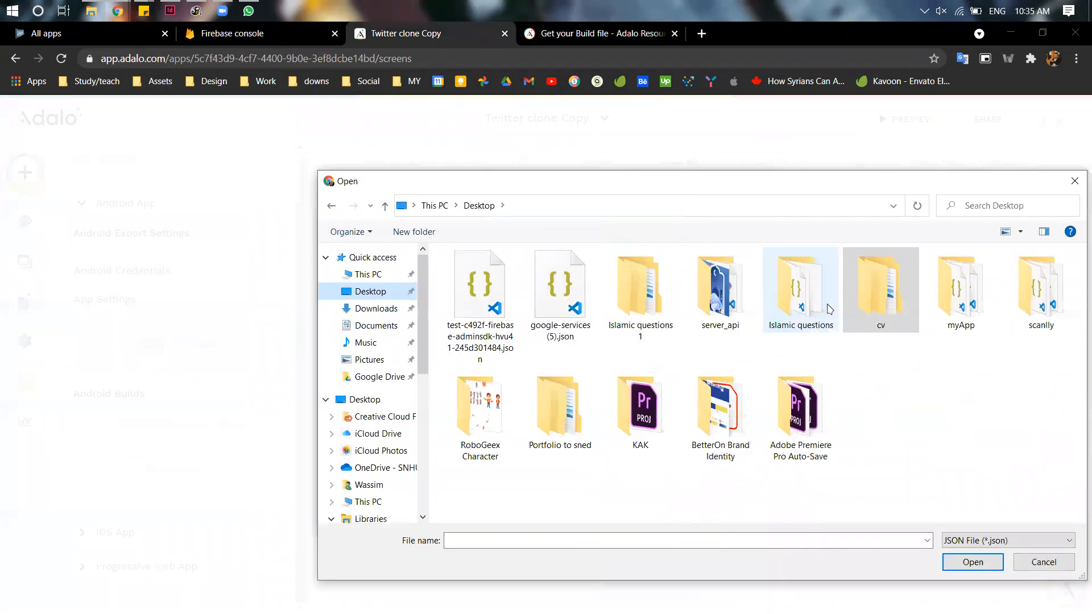
{"action": "left_click", "coordinate": [557, 280]}
{"action": "double_click", "coordinate": [557, 280]}
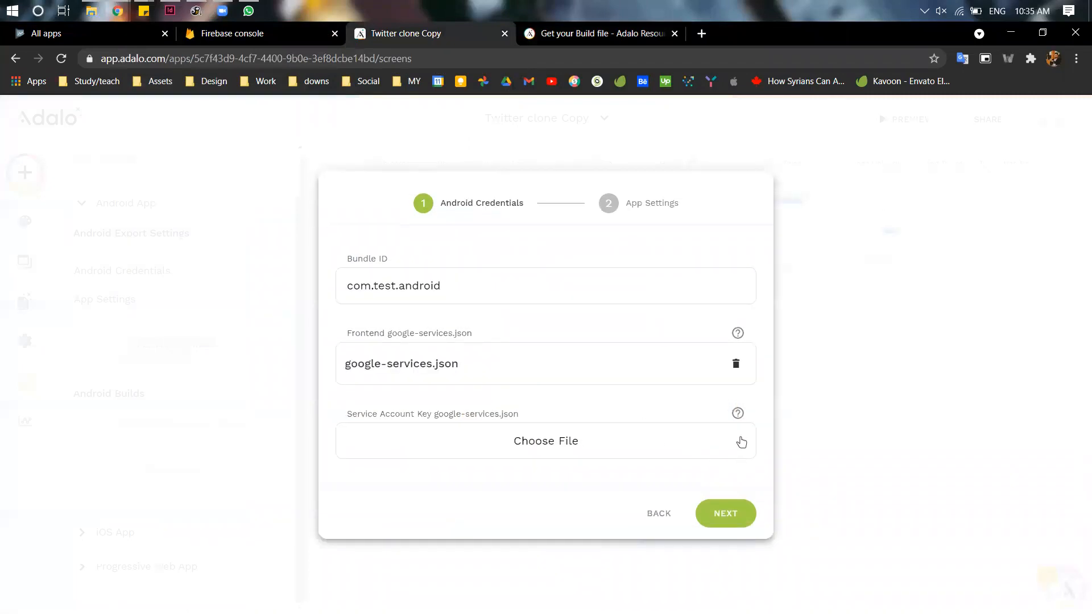
Upload the firebase-adminsdk JSON file as the Service Account Key, continue past Android Credentials, and return to the "Get your Build file" article
{"action": "left_click", "coordinate": [743, 441]}
{"action": "double_click", "coordinate": [480, 306]}
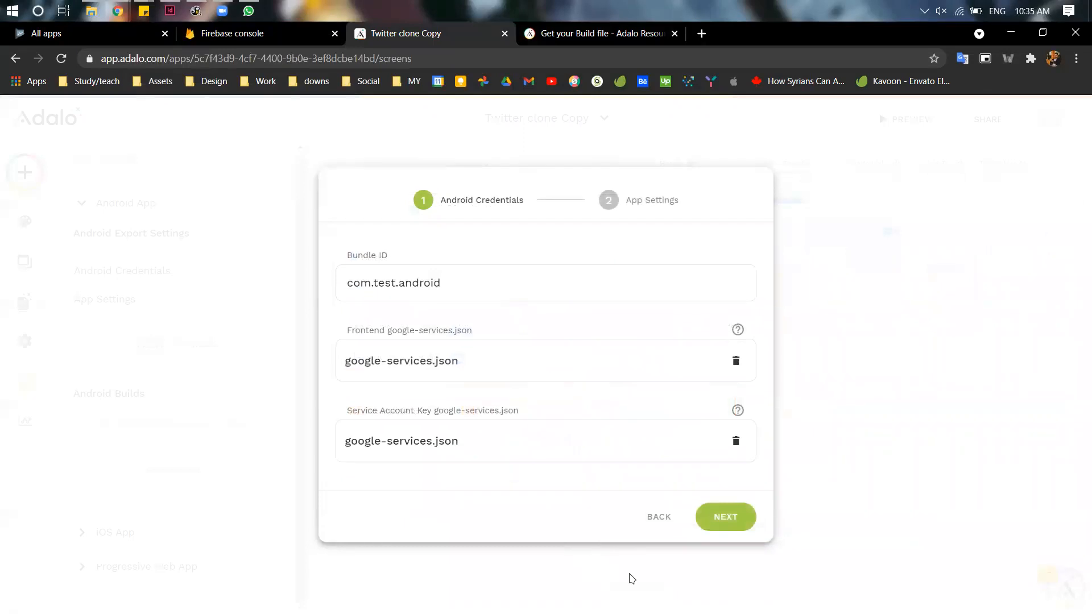
{"action": "left_click", "coordinate": [721, 515]}
{"action": "left_click", "coordinate": [540, 33]}
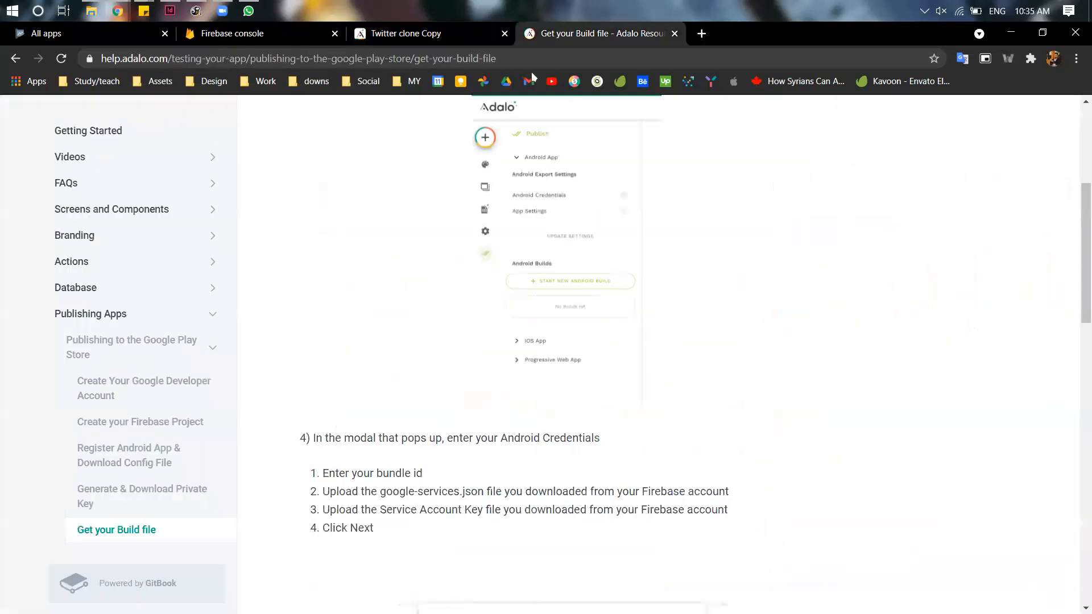
Read the article's Android App Settings instructions, return to the Twitter clone Copy app, and set the App Display Name to Tooters
{"action": "scroll", "coordinate": [414, 385], "scroll_direction": "down", "scroll_amount": 3}
{"action": "scroll", "coordinate": [381, 358], "scroll_direction": "down", "scroll_amount": 5}
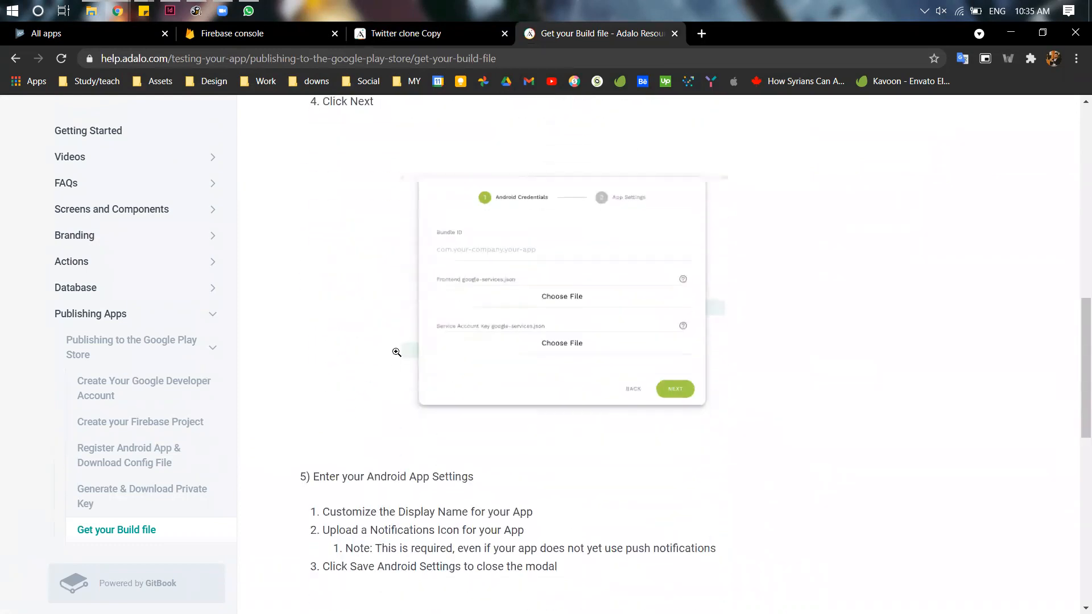
{"action": "scroll", "coordinate": [397, 352], "scroll_direction": "down", "scroll_amount": 5}
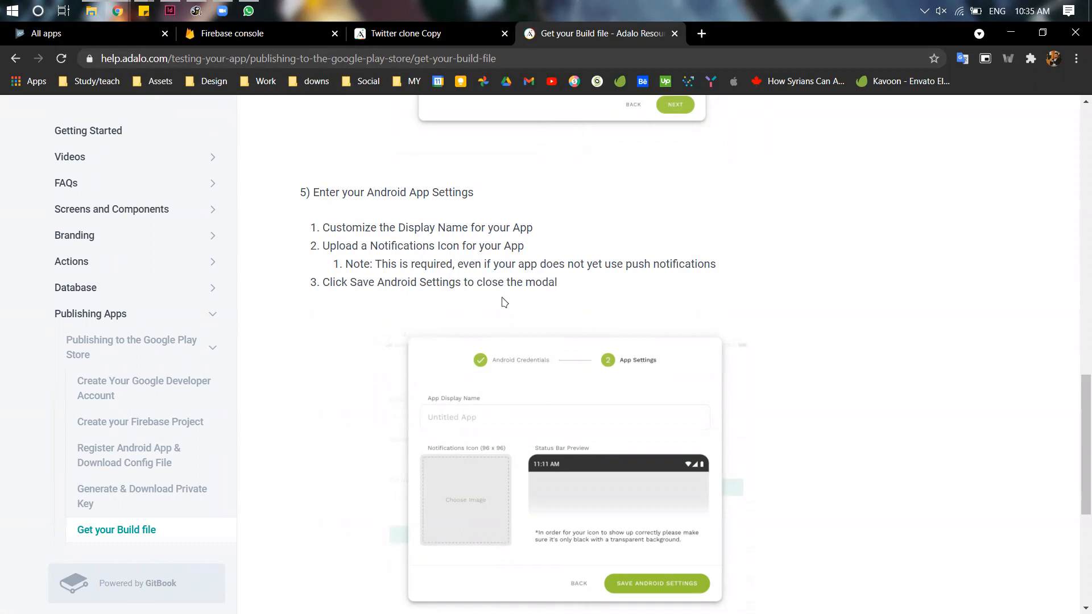
{"action": "left_click", "coordinate": [380, 35]}
{"action": "left_click", "coordinate": [399, 279]}
{"action": "type", "text": "Tooters"}
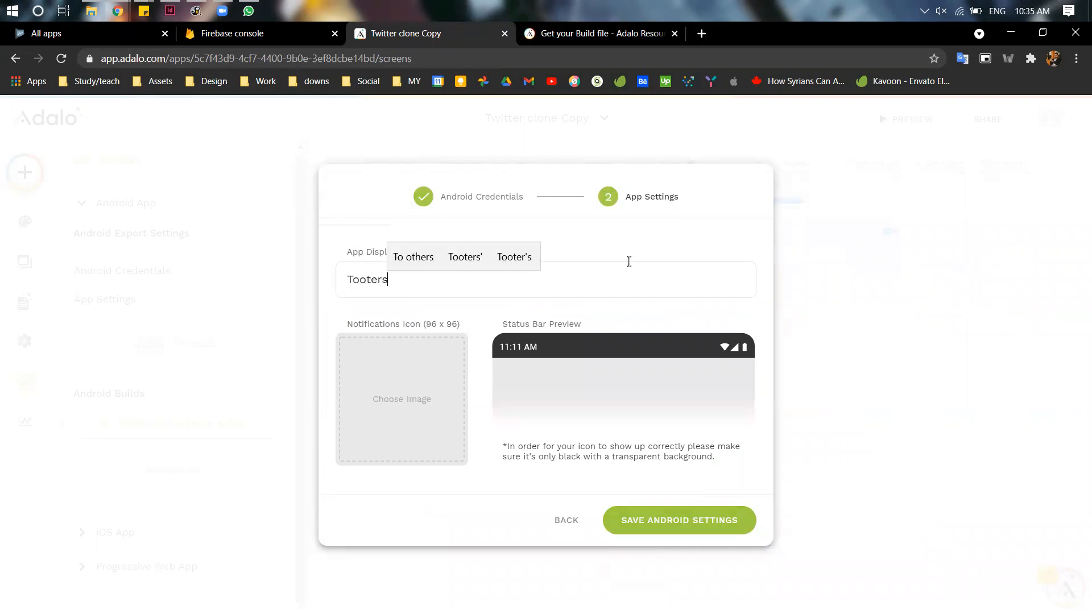
{"action": "left_click", "coordinate": [409, 416]}
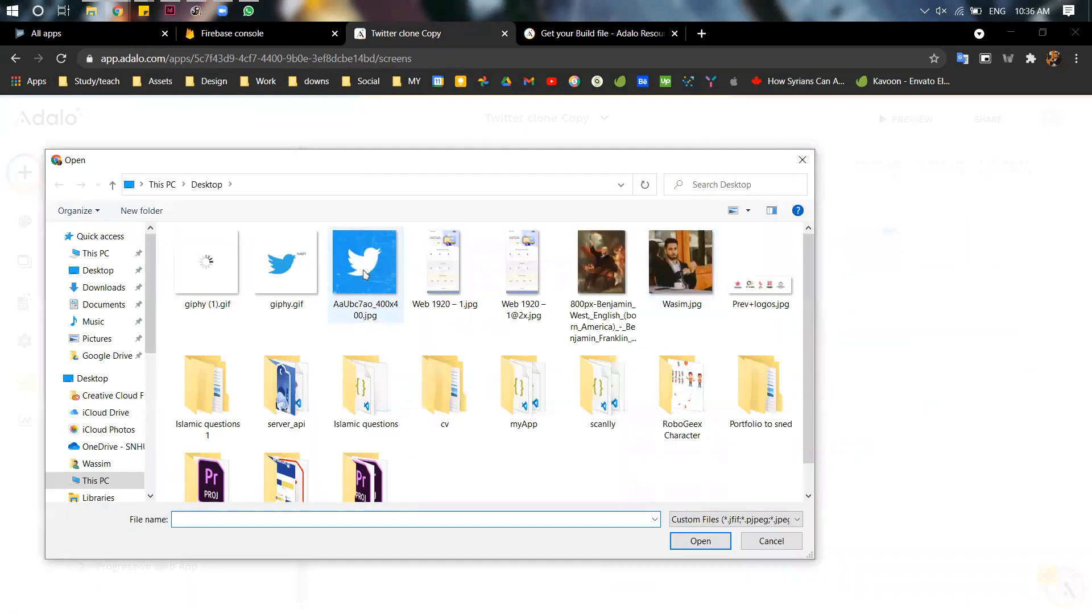
{"action": "left_click", "coordinate": [802, 164]}
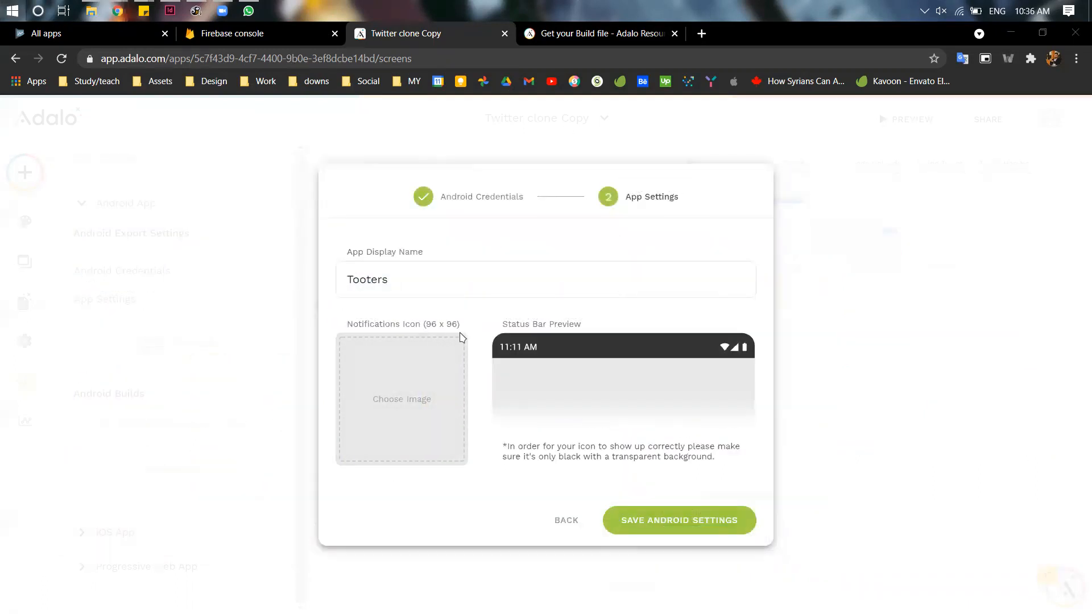
Switch to Adobe Illustrator and create an Art & Illustration document 96 pt wide and 96 pt high
{"action": "left_click", "coordinate": [12, 11]}
{"action": "key", "text": "Escape"}
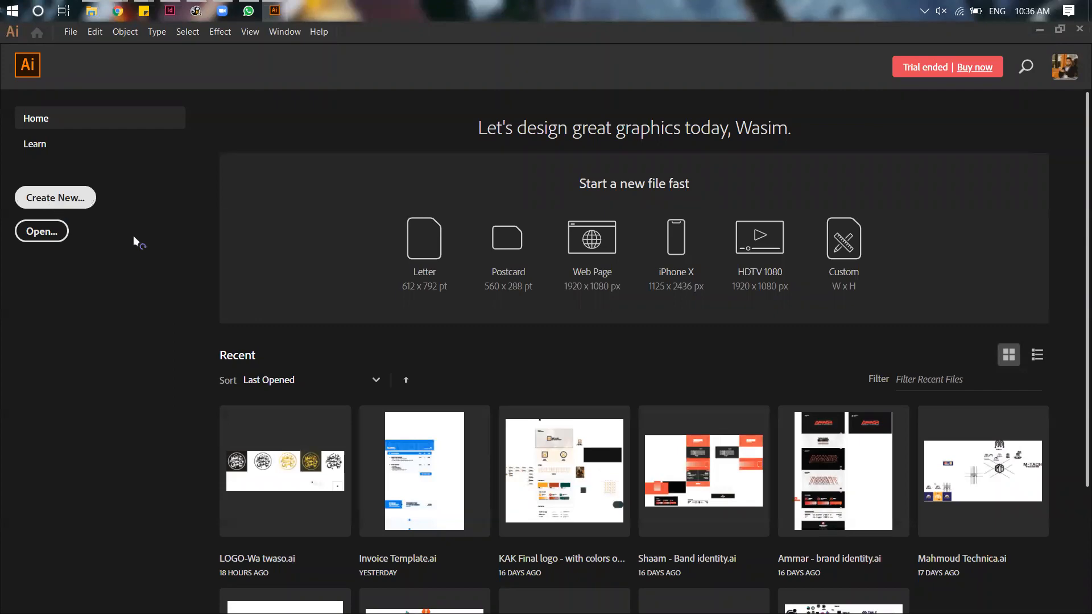
{"action": "key", "text": "alt+Tab"}
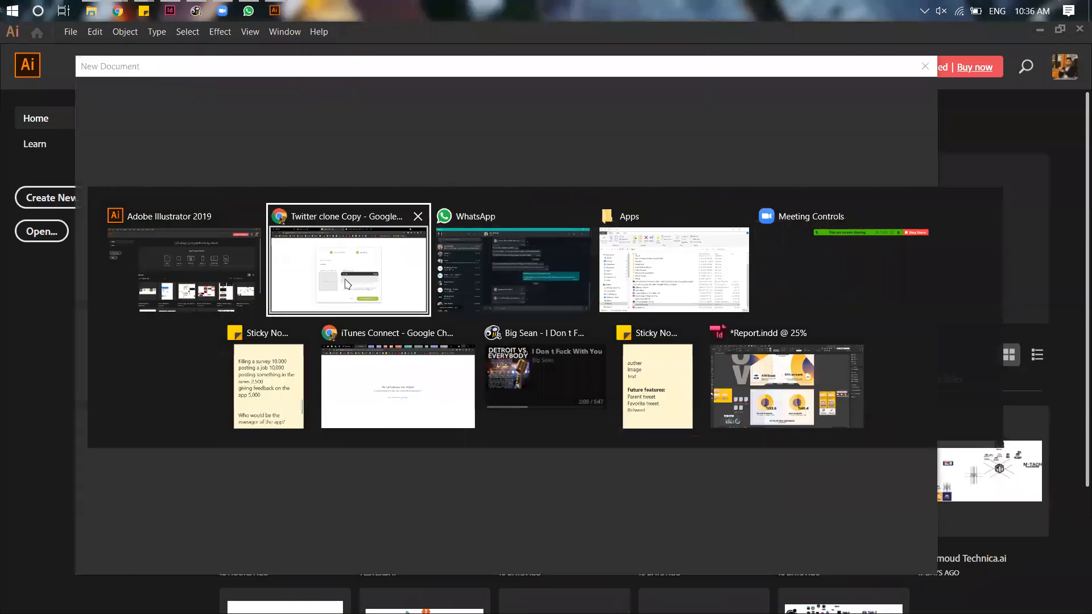
{"action": "key", "text": "alt+Tab"}
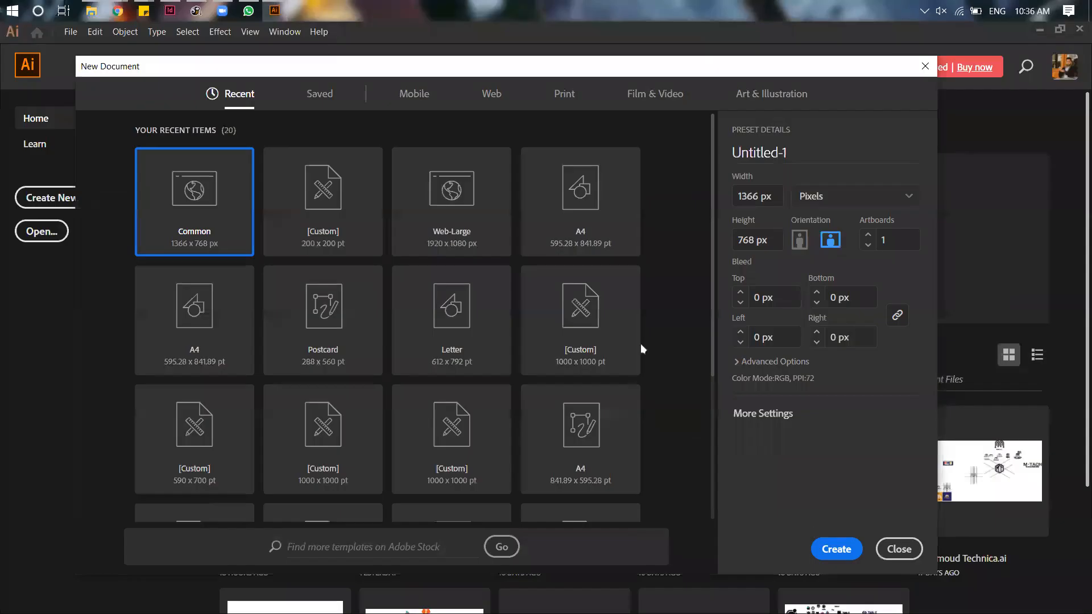
{"action": "left_click", "coordinate": [756, 93]}
{"action": "left_click", "coordinate": [741, 190]}
{"action": "type", "text": "96"}
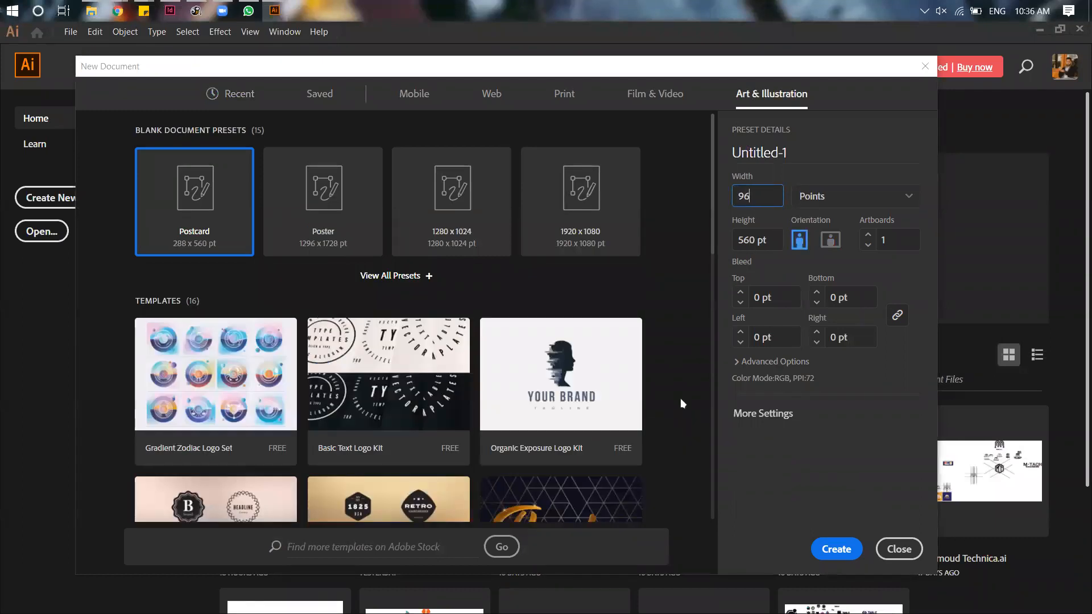
{"action": "key", "text": "Tab"}
{"action": "type", "text": "96"}
{"action": "key", "text": "Escape"}
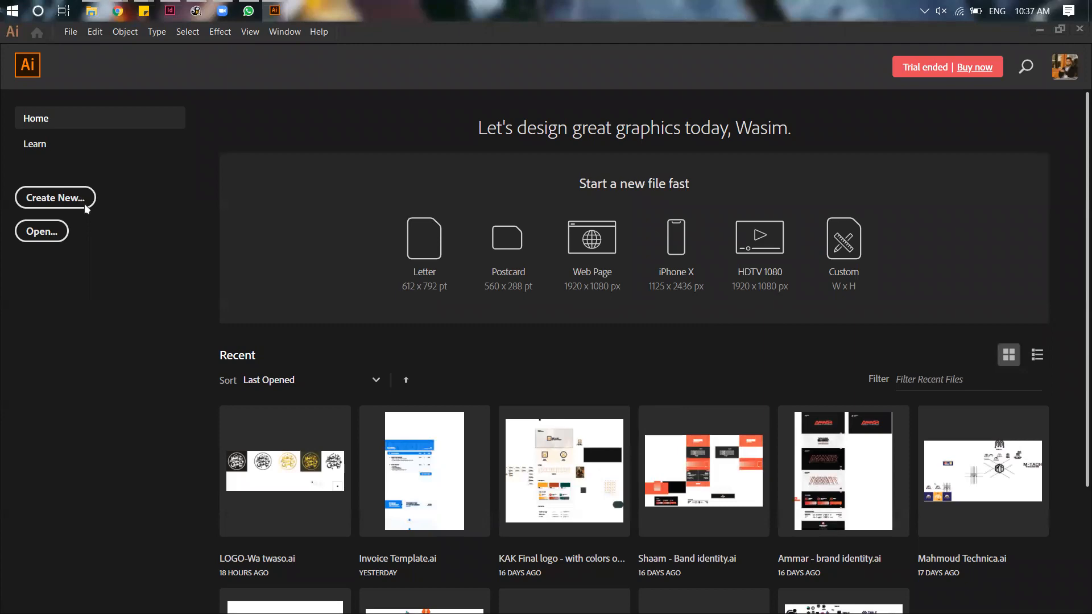
{"action": "key", "text": "alt+Tab"}
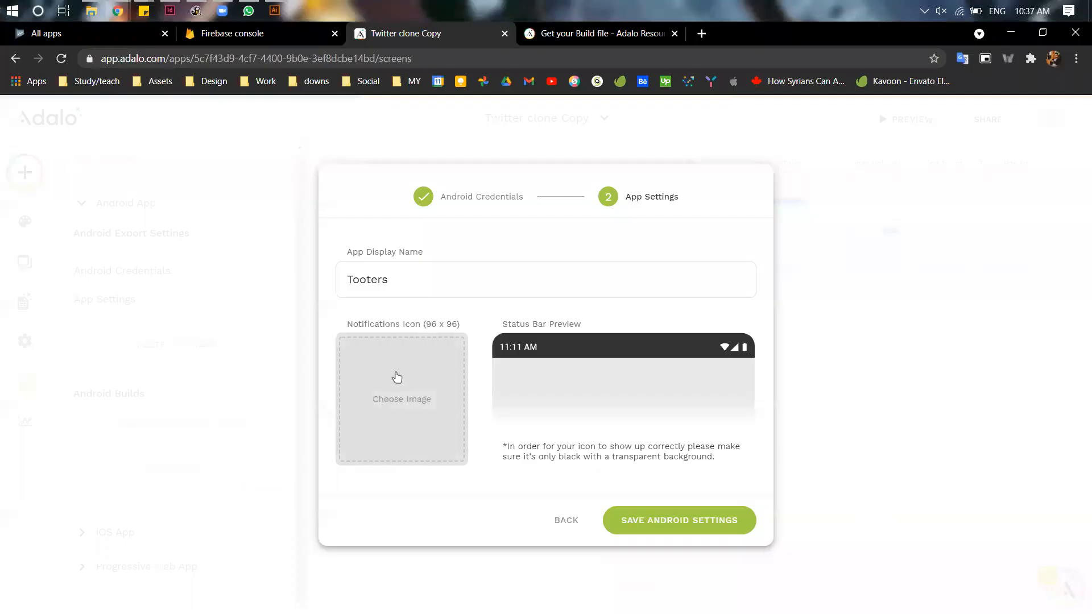
{"action": "key", "text": "alt+Tab"}
Add a black letter T to the artboard and enlarge it to about 111 pt
{"action": "left_click_drag", "start_coordinate": [671, 268], "coordinate": [553, 279]}
{"action": "left_click_drag", "start_coordinate": [549, 282], "coordinate": [462, 284]}
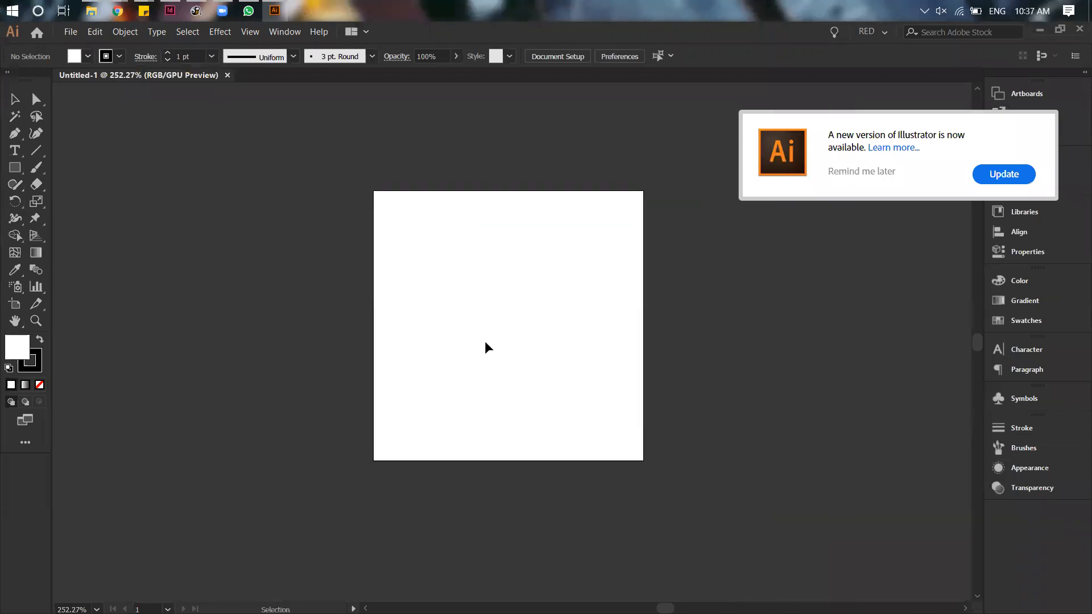
{"action": "key", "text": "t"}
{"action": "left_click", "coordinate": [506, 348]}
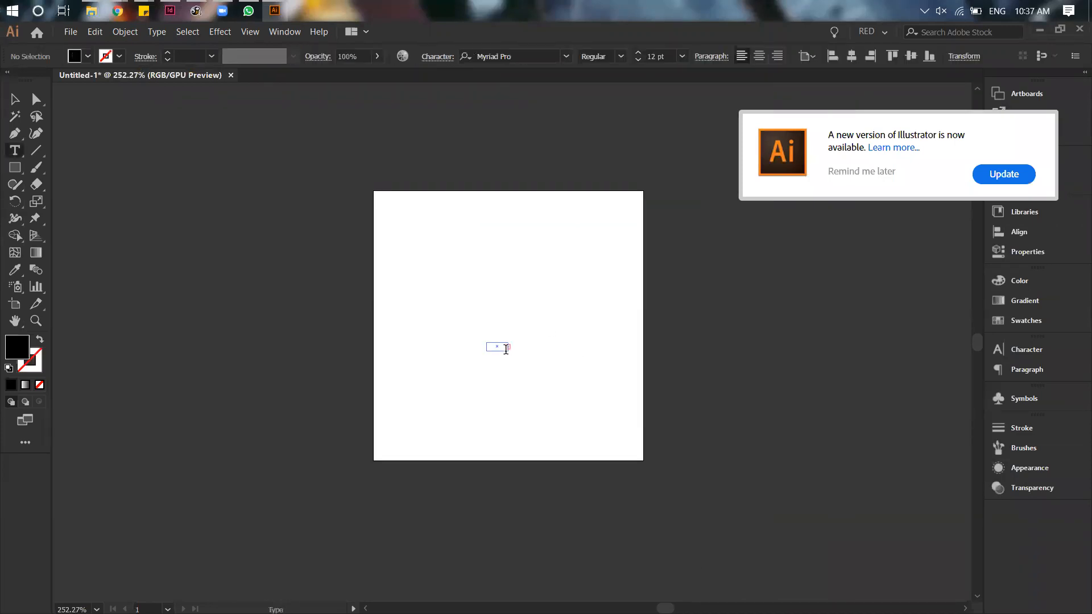
{"action": "key", "text": "Escape"}
{"action": "key", "text": "Delete"}
{"action": "key", "text": "t"}
{"action": "left_click", "coordinate": [455, 352]}
{"action": "type", "text": "T"}
{"action": "key", "text": "Escape"}
{"action": "left_click_drag", "start_coordinate": [465, 336], "coordinate": [602, 339]}
{"action": "left_click_drag", "start_coordinate": [534, 327], "coordinate": [495, 330]}
Set the T's font to Cairo-Black and convert the letter to outlines
{"action": "key", "text": "ctrl+t"}
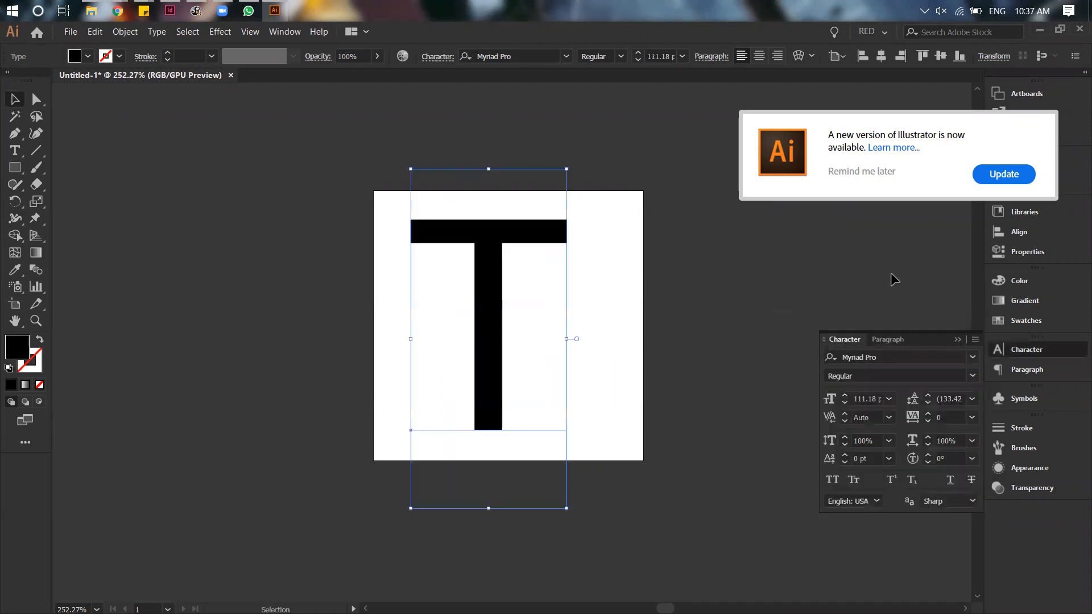
{"action": "left_click", "coordinate": [882, 357]}
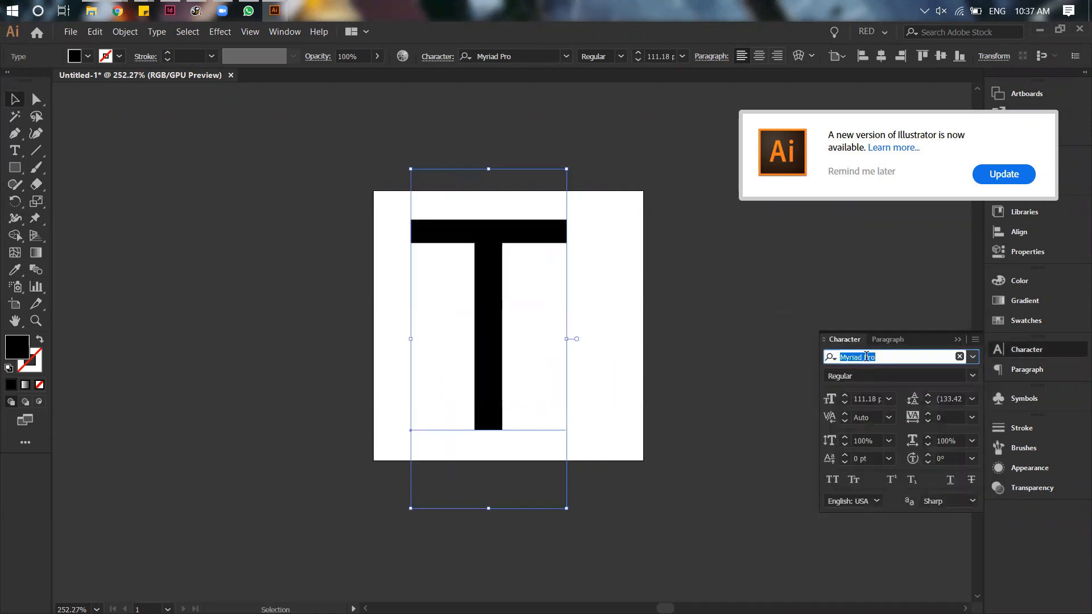
{"action": "type", "text": "CAIRO"}
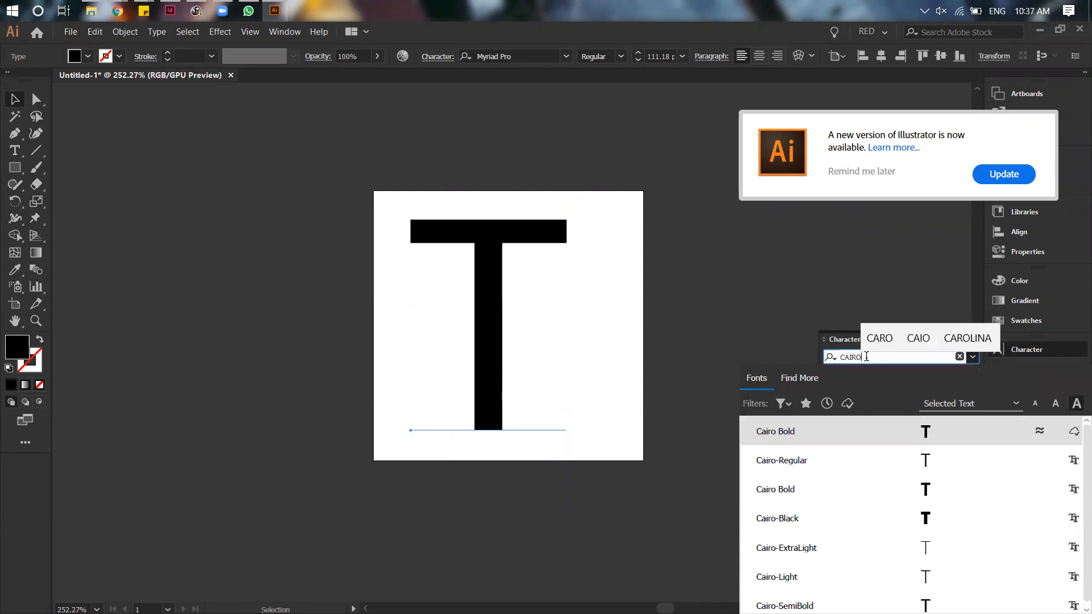
{"action": "left_click", "coordinate": [848, 517]}
{"action": "key", "text": "ctrl"}
{"action": "key", "text": "ctrl+shift+o"}
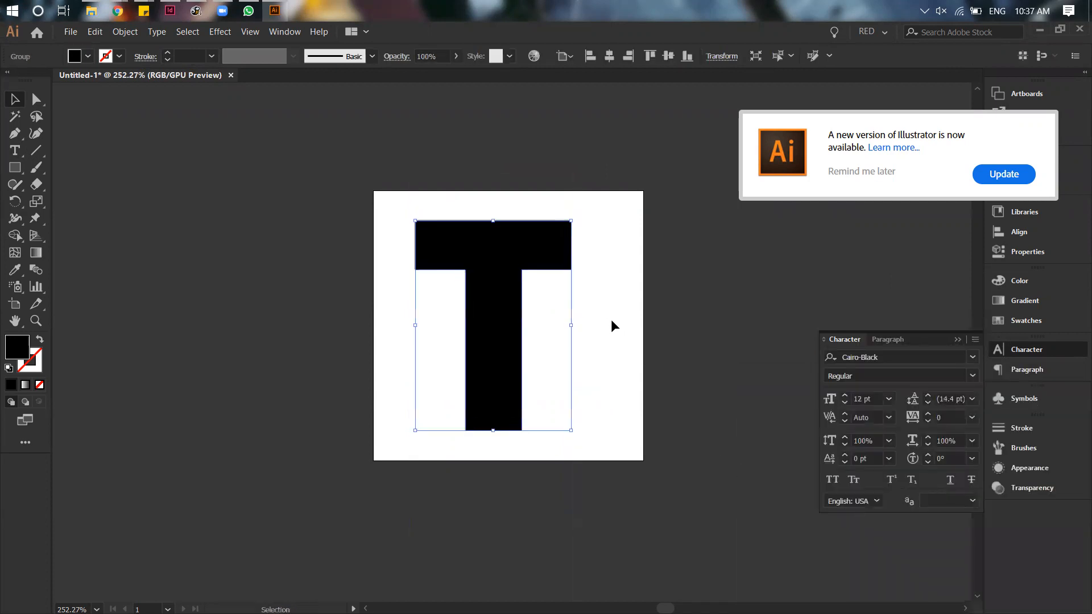
Centre the outlined T horizontally on the artboard and fully round all its corners
{"action": "left_click", "coordinate": [609, 55]}
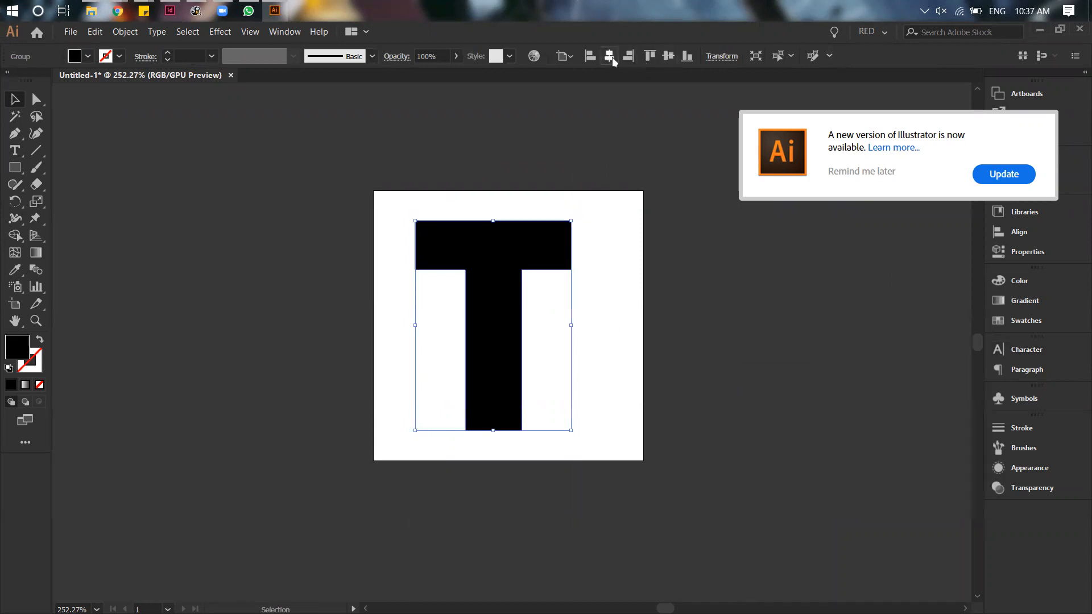
{"action": "left_click", "coordinate": [519, 170]}
{"action": "left_click", "coordinate": [514, 264]}
{"action": "left_click", "coordinate": [507, 261], "text": "ctrl"}
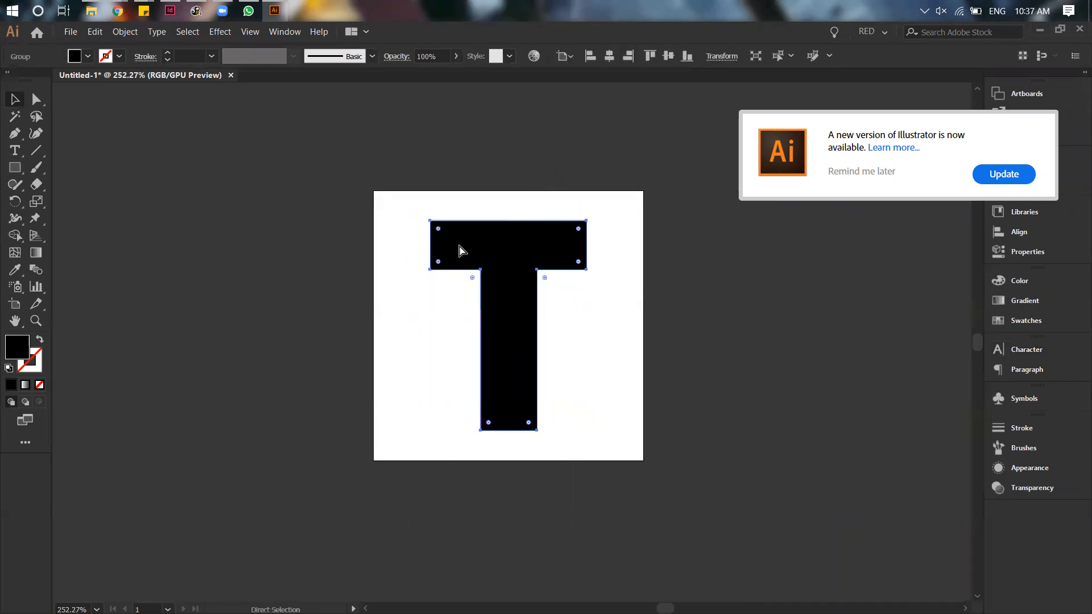
{"action": "left_click_drag", "start_coordinate": [454, 244], "coordinate": [678, 354]}
Scale the rounded T up proportionally from its centre until it nearly fills the artboard's height, and deselect it
{"action": "left_click", "coordinate": [518, 487]}
{"action": "left_click", "coordinate": [496, 297]}
{"action": "left_click_drag", "start_coordinate": [512, 432], "coordinate": [512, 444]}
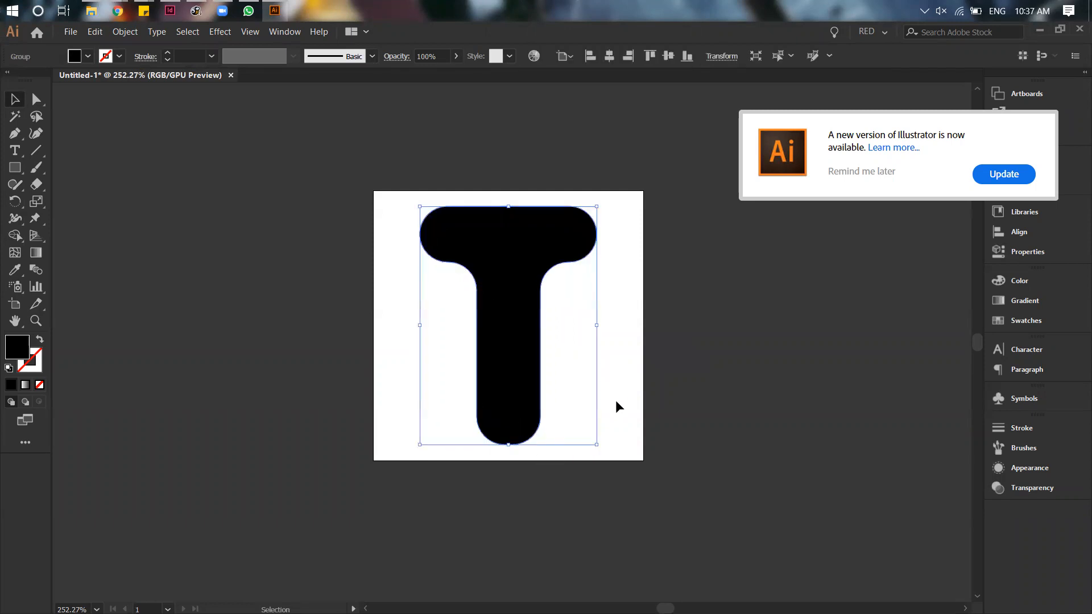
{"action": "left_click", "coordinate": [256, 296]}
Start Export for Screens and rename the artboard as NOTIFICATION ICON
{"action": "key", "text": "ctrl+alt+e"}
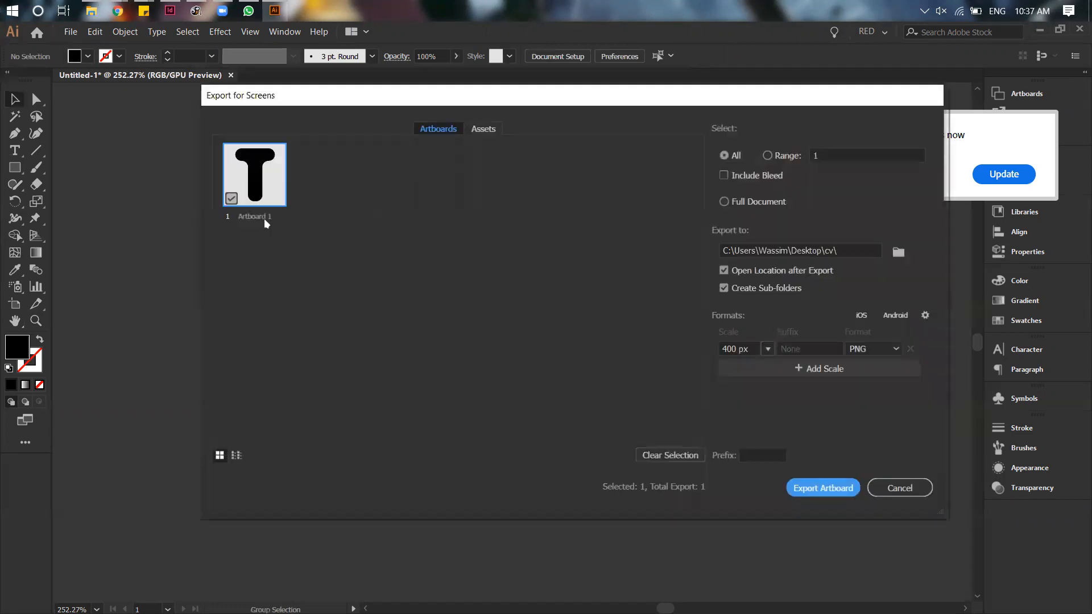
{"action": "double_click", "coordinate": [254, 217]}
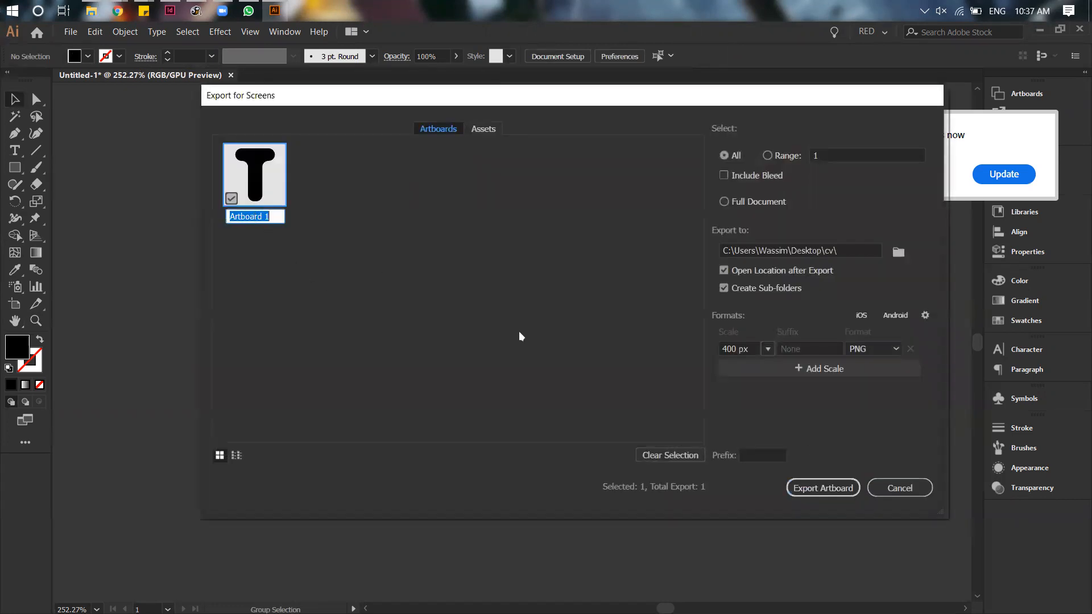
{"action": "key", "text": "alt+Tab"}
{"action": "key", "text": "alt+Tab"}
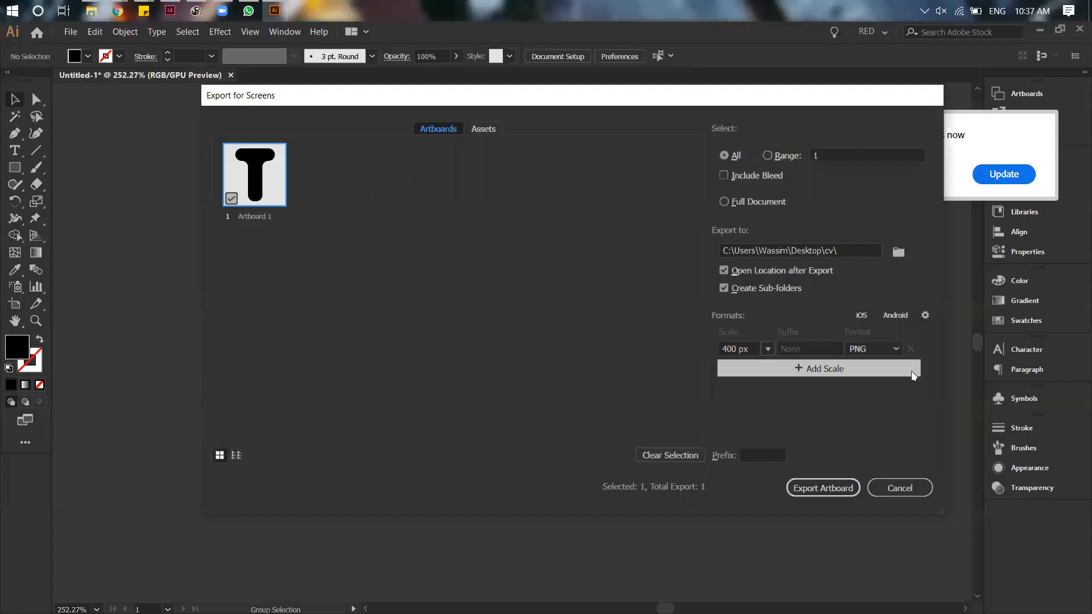
{"action": "double_click", "coordinate": [263, 215]}
{"action": "type", "text": "NOTIFICATION"}
{"action": "type", "text": " ICON"}
{"action": "left_click", "coordinate": [794, 431]}
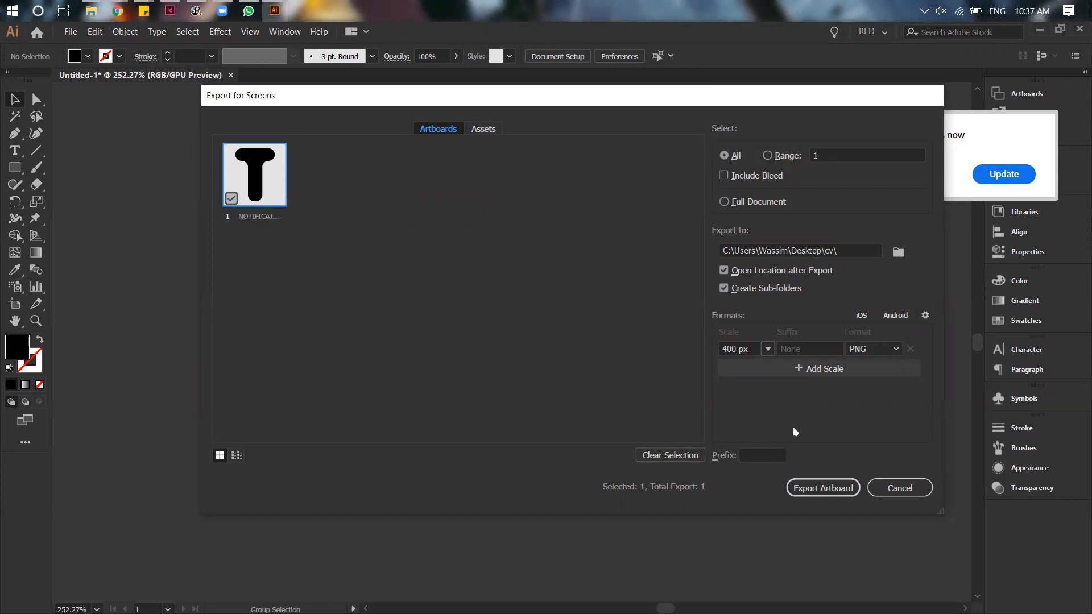
Export the artboard as a PNG at 96 px to the Desktop's cv folder and open the resulting 96w folder
{"action": "left_click", "coordinate": [734, 349]}
{"action": "double_click", "coordinate": [734, 349]}
{"action": "type", "text": "96"}
{"action": "key", "text": "alt+Tab"}
{"action": "key", "text": "alt+Tab"}
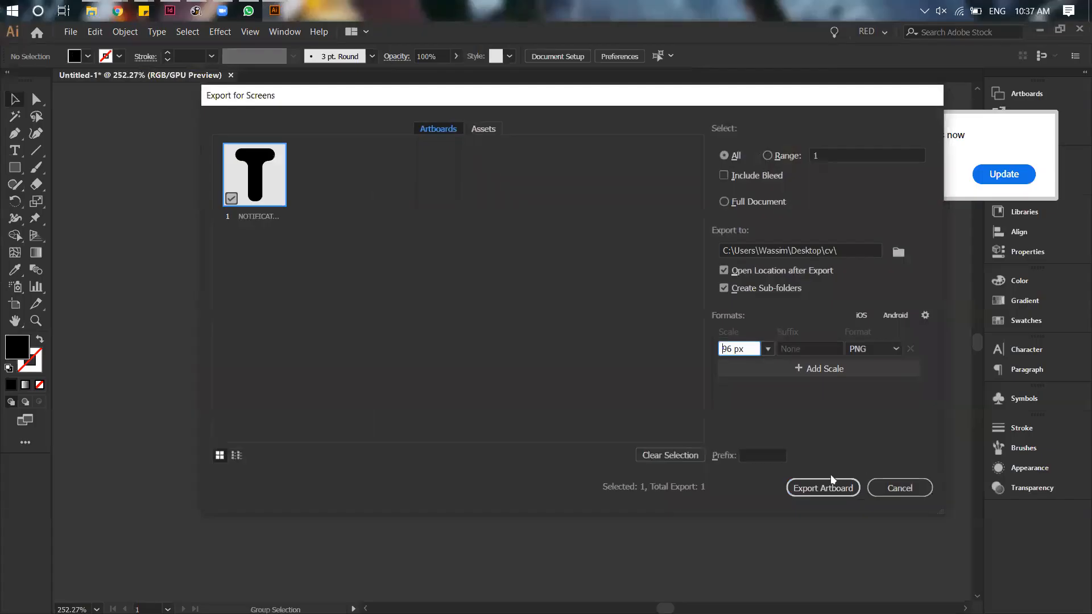
{"action": "left_click", "coordinate": [823, 489]}
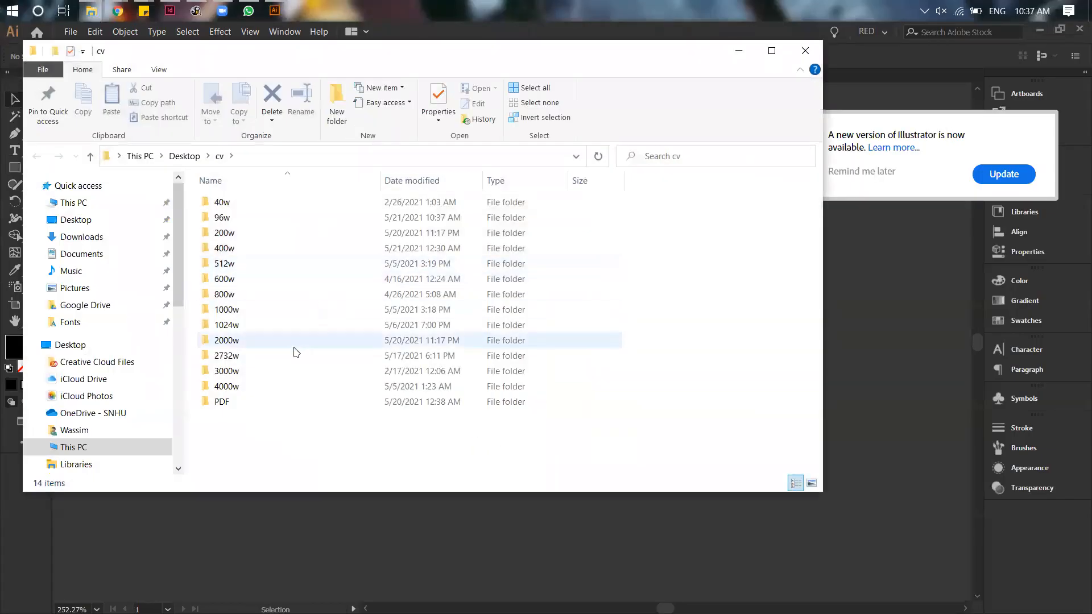
{"action": "double_click", "coordinate": [243, 217]}
Return to Adalo, upload the exported T image from cv\96w as the Notifications Icon, and save the Android settings
{"action": "key", "text": "alt+Tab"}
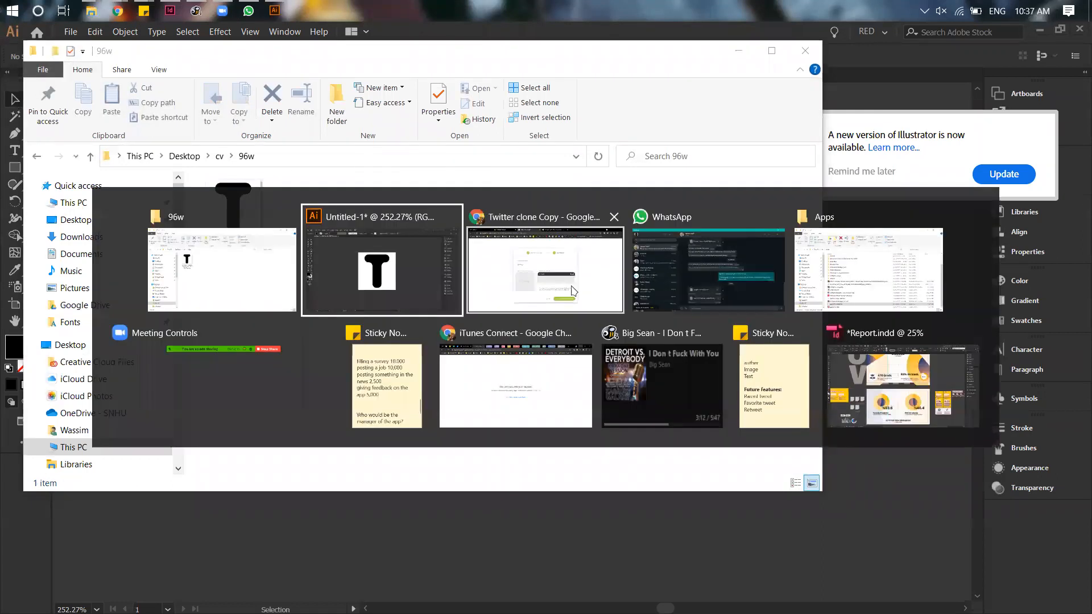
{"action": "left_click", "coordinate": [585, 282]}
{"action": "left_click", "coordinate": [383, 400]}
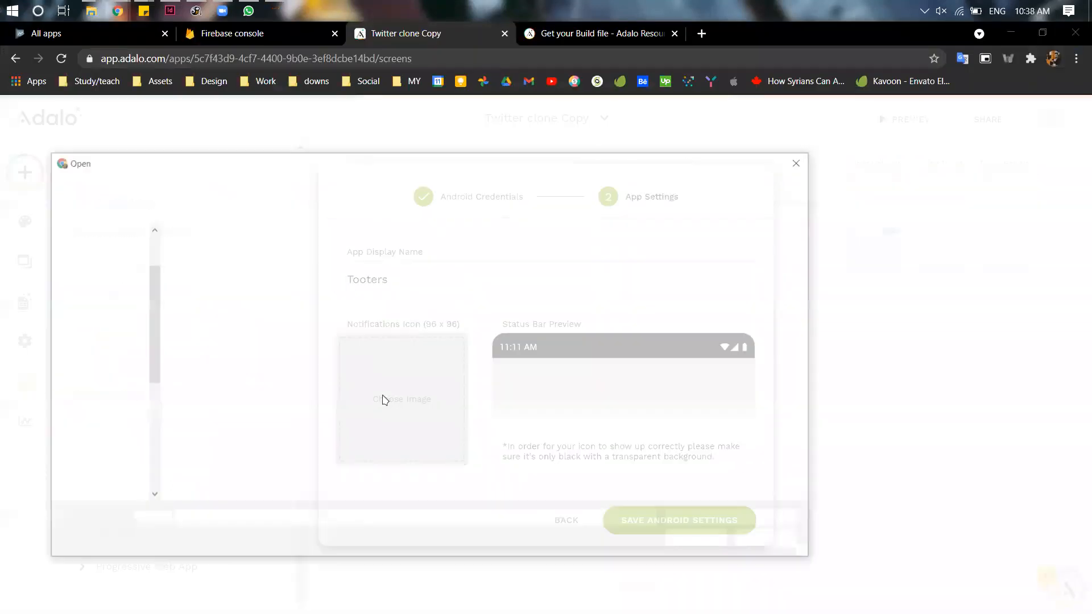
{"action": "double_click", "coordinate": [235, 396]}
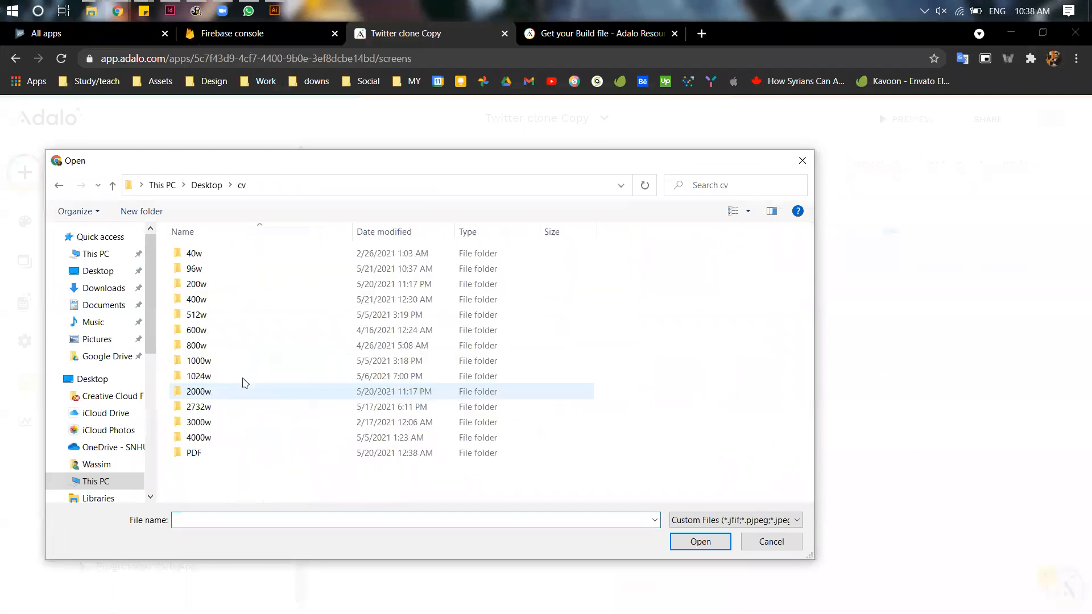
{"action": "double_click", "coordinate": [222, 269]}
{"action": "double_click", "coordinate": [226, 285]}
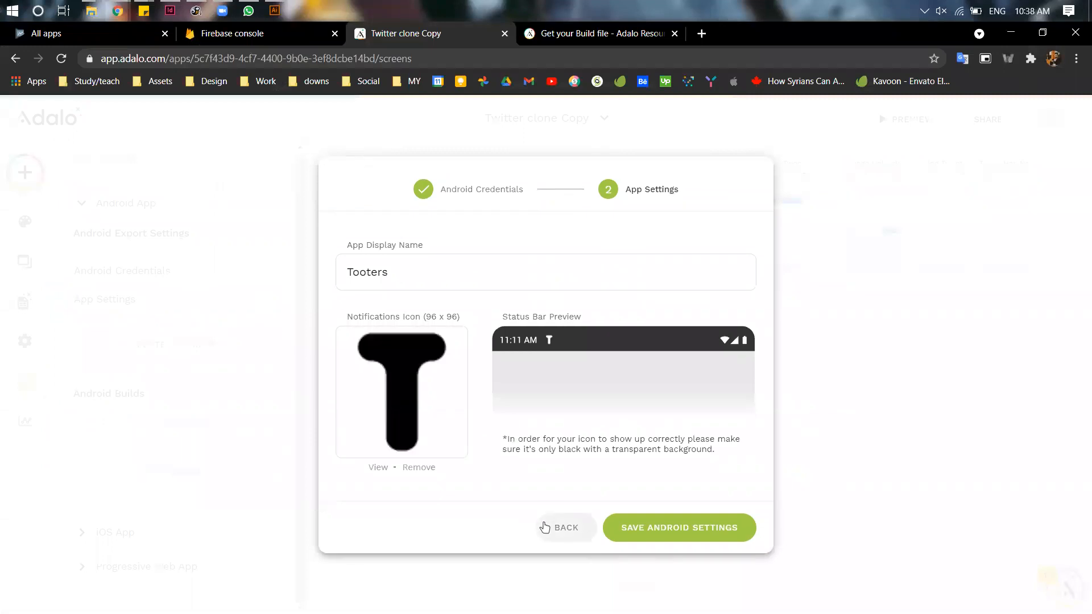
{"action": "left_click", "coordinate": [665, 539]}
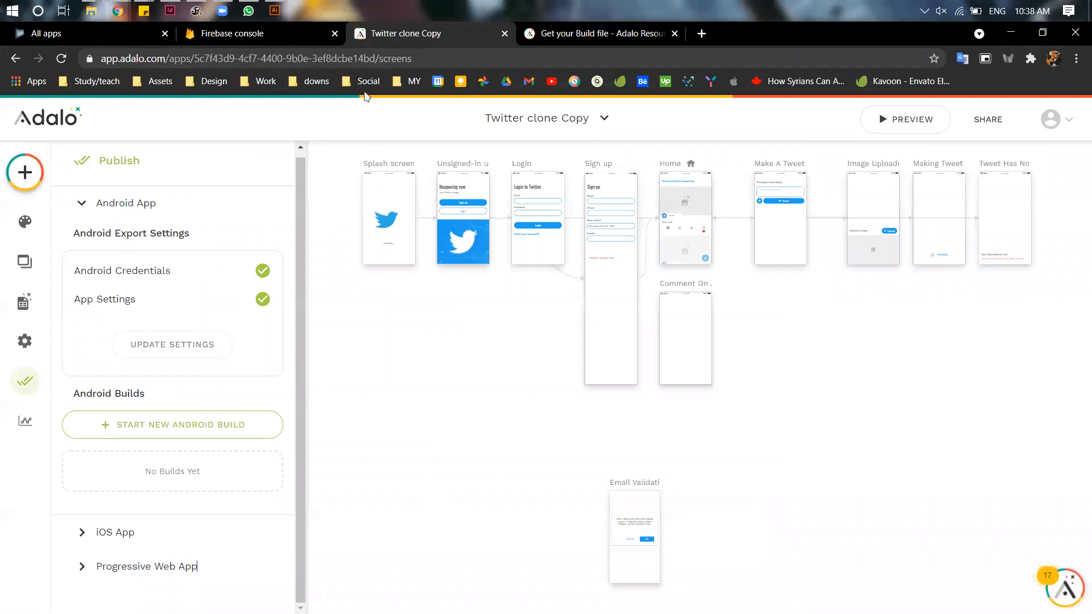
Check the article's remaining build steps and the "Upload your App to Google & Create your Store Listing" page, and return to the Adalo app
{"action": "left_click", "coordinate": [543, 34]}
{"action": "scroll", "coordinate": [540, 364], "scroll_direction": "down", "scroll_amount": 5}
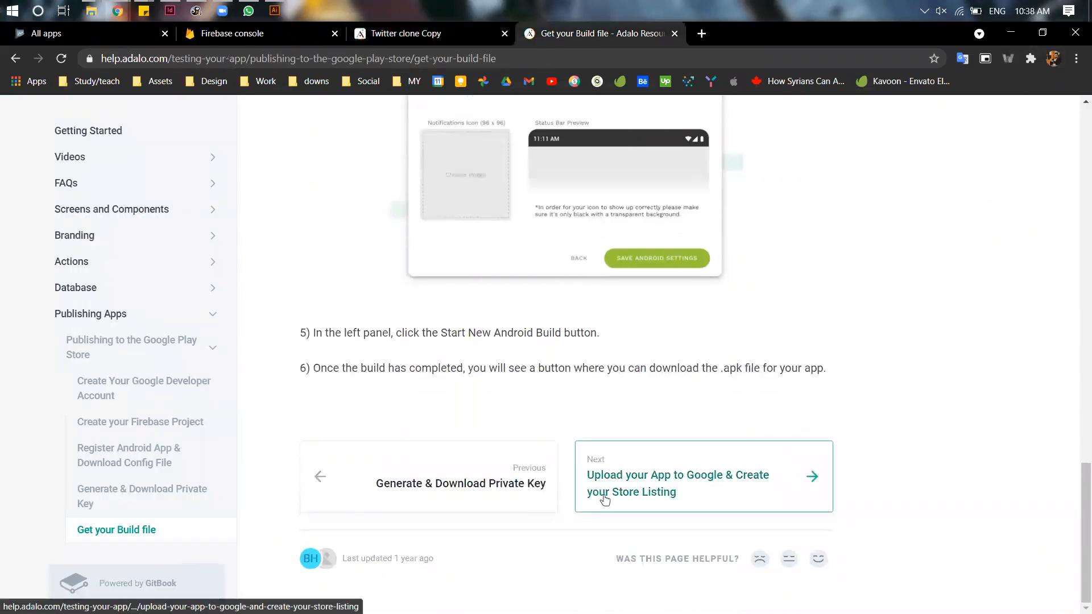
{"action": "left_click", "coordinate": [711, 499]}
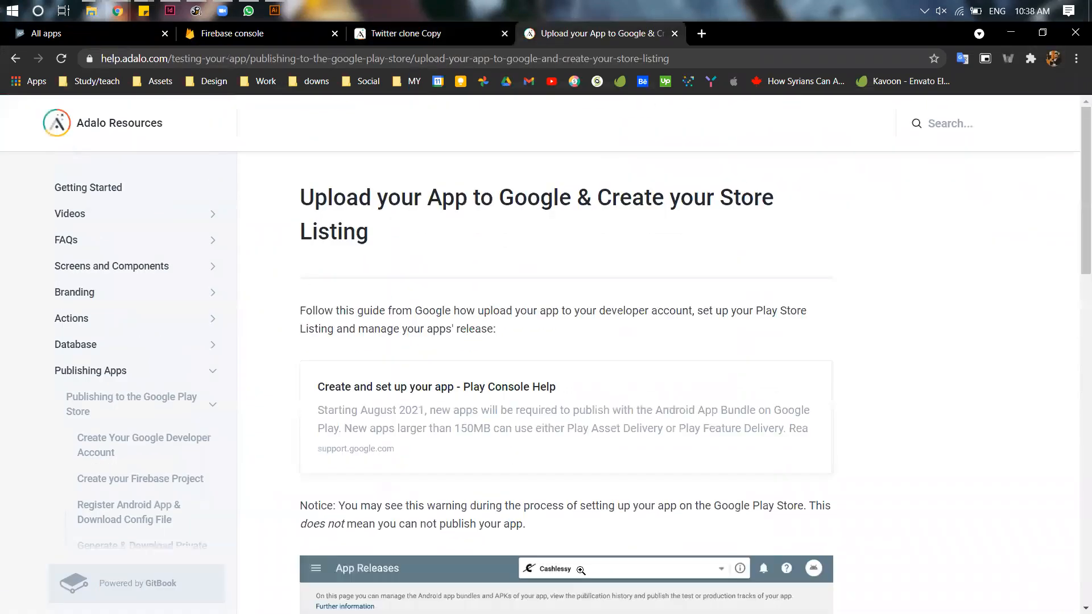
{"action": "scroll", "coordinate": [455, 446], "scroll_direction": "down", "scroll_amount": 3}
{"action": "scroll", "coordinate": [451, 440], "scroll_direction": "down", "scroll_amount": 1}
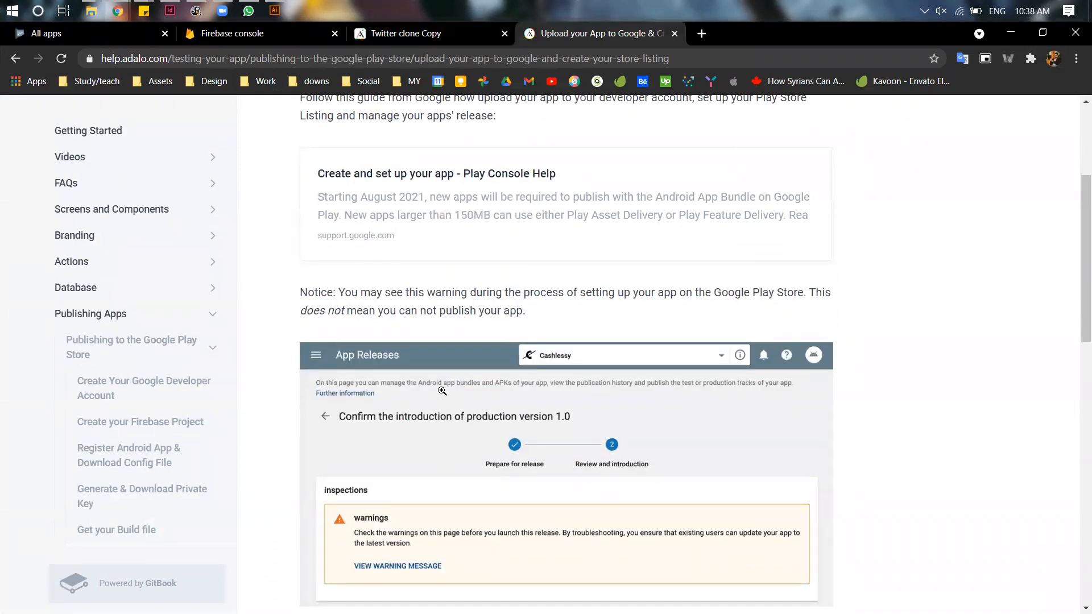
{"action": "key", "text": "ctrl+shift+Tab"}
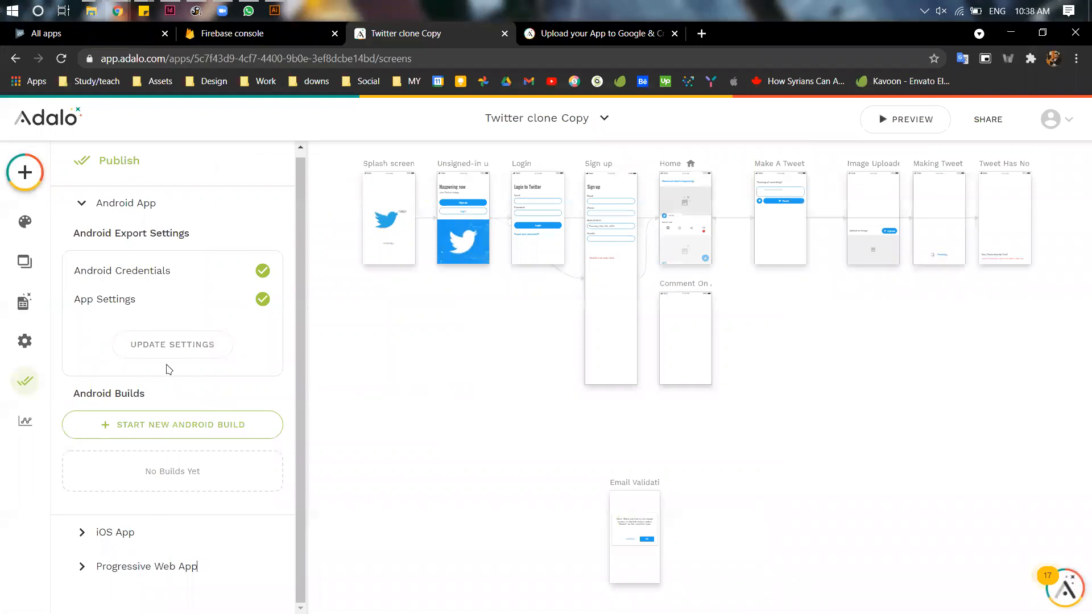
Start a new Android build as version 0.0.1, keeping the existing Android credentials and app settings
{"action": "left_click", "coordinate": [140, 432]}
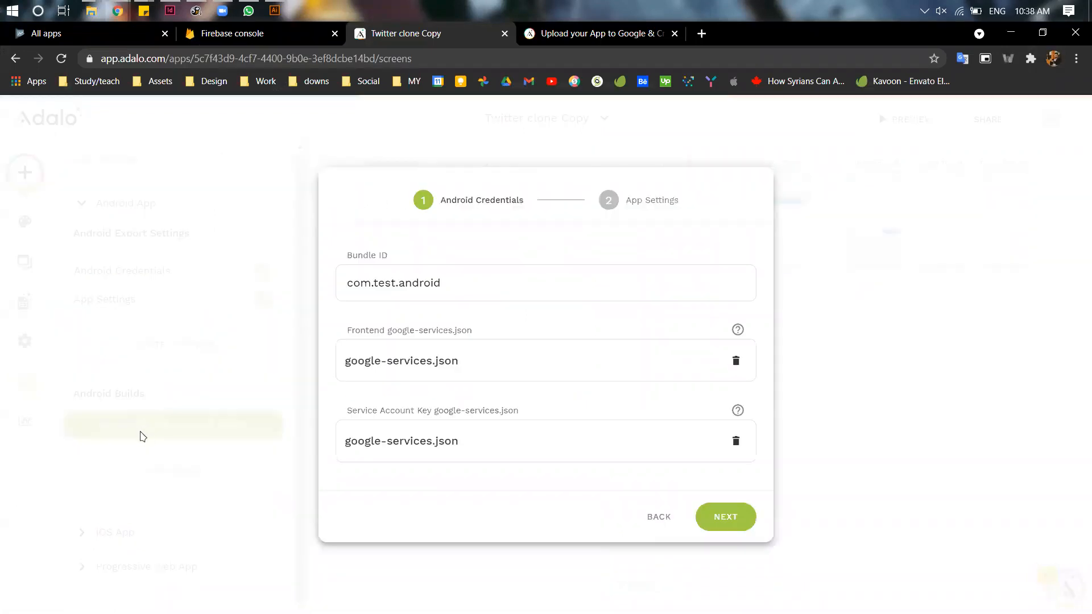
{"action": "left_click", "coordinate": [739, 520]}
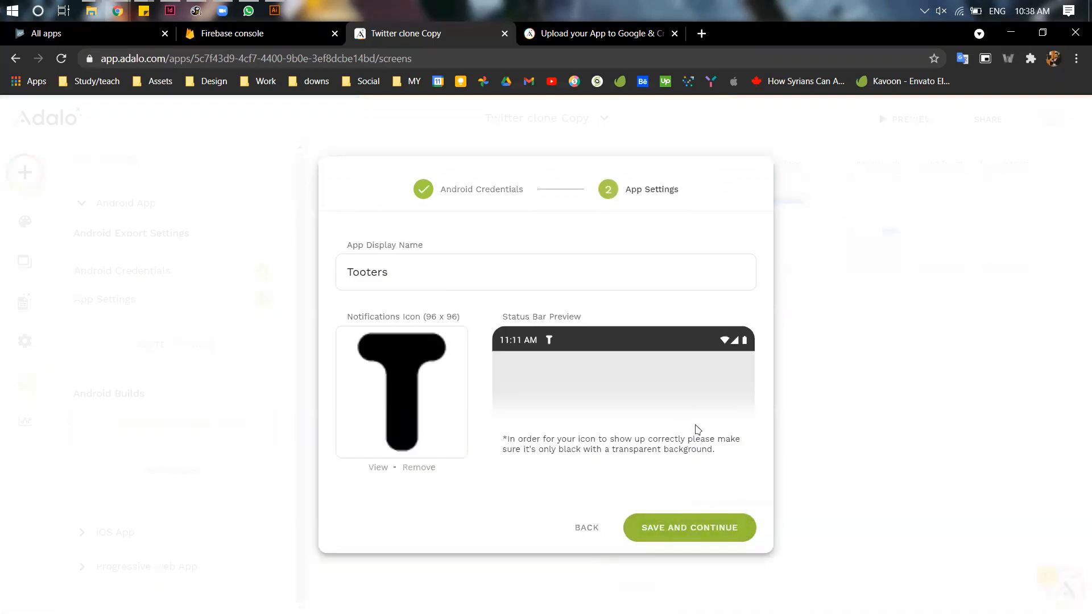
{"action": "left_click", "coordinate": [695, 532]}
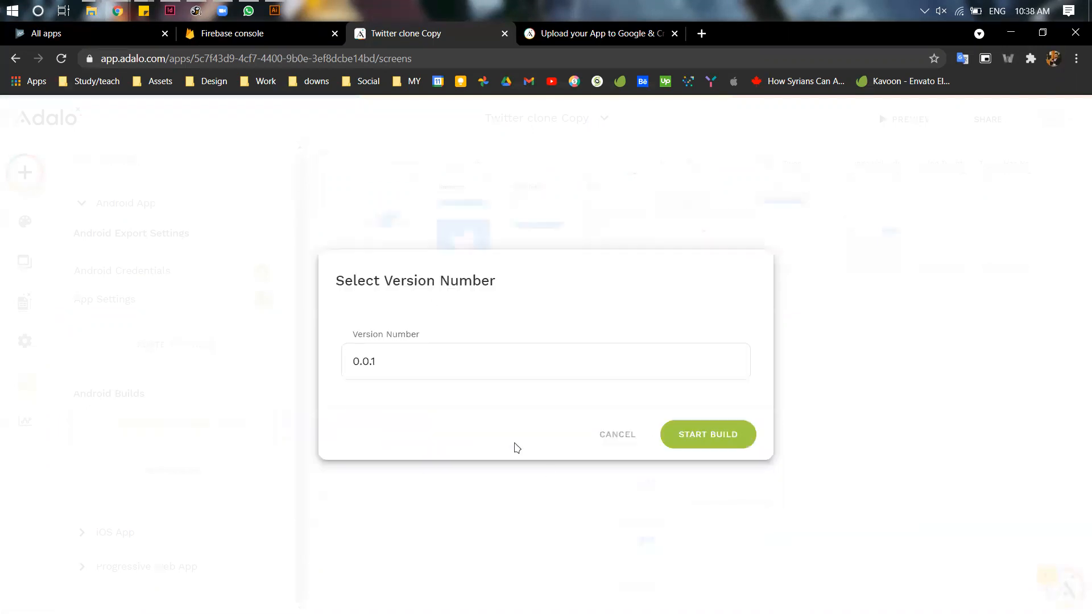
{"action": "left_click", "coordinate": [700, 444]}
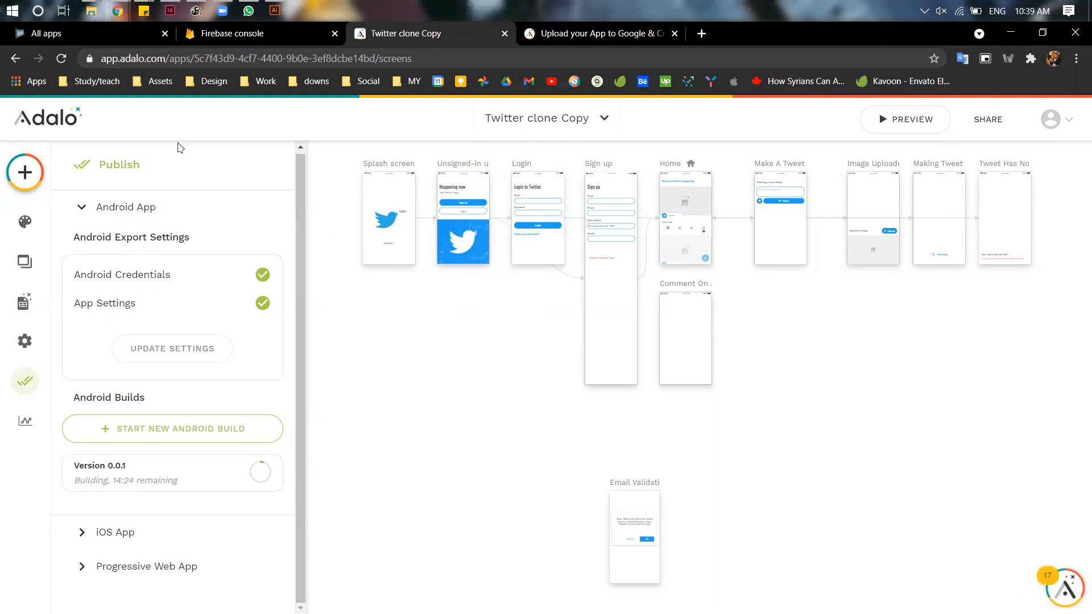
Switch to the Google Play Console and set up a new app named Tooter, of type App and free of charge
{"action": "left_click", "coordinate": [92, 33]}
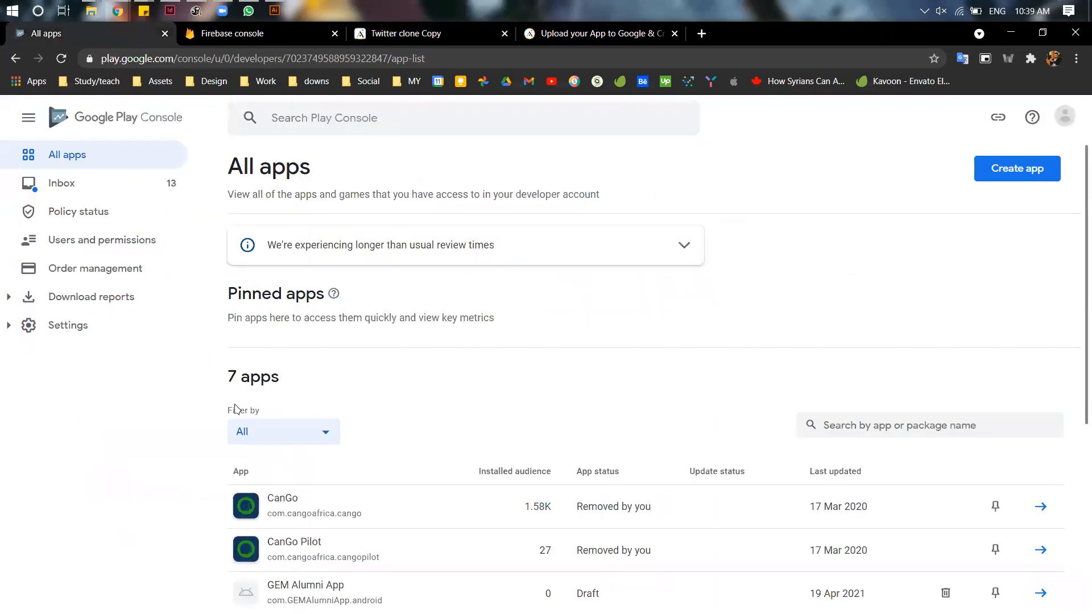
{"action": "left_click", "coordinate": [1018, 171]}
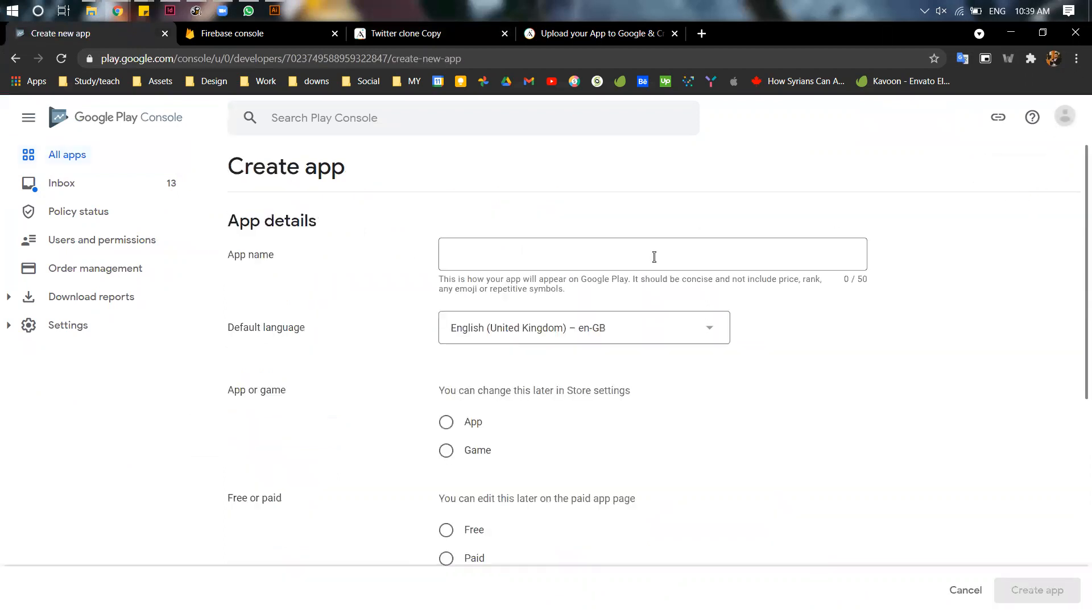
{"action": "left_click", "coordinate": [510, 259]}
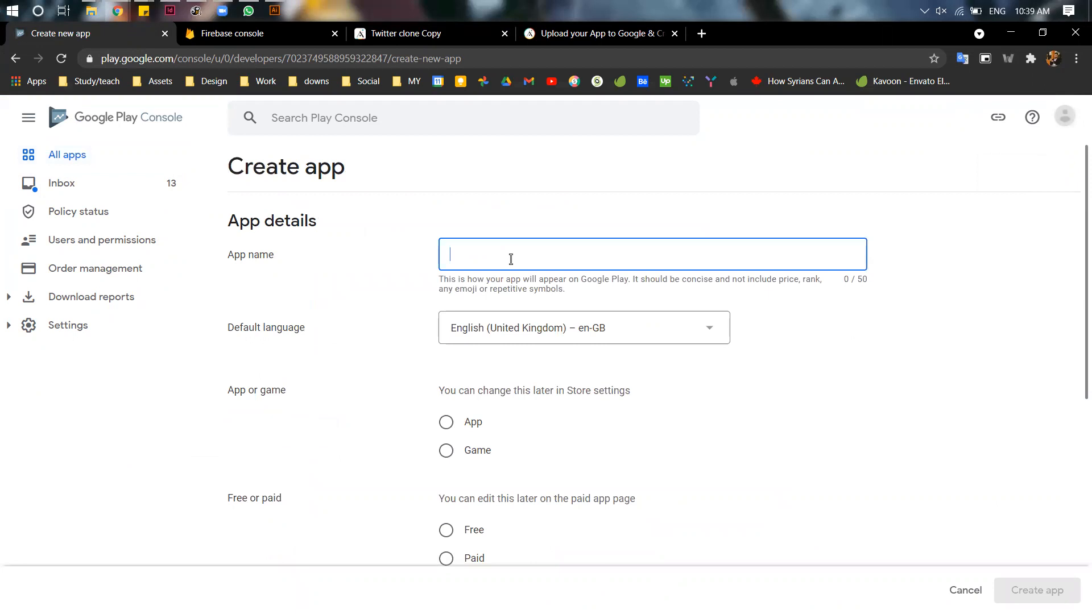
{"action": "type", "text": "Tooter"}
{"action": "key", "text": "Tab"}
{"action": "left_click", "coordinate": [510, 259]}
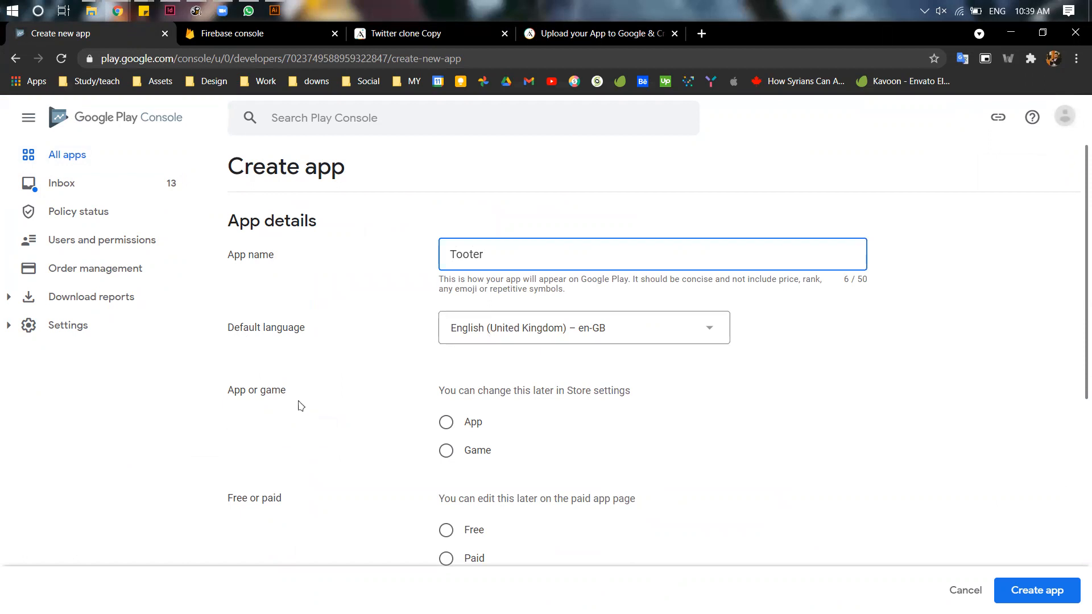
{"action": "left_click", "coordinate": [446, 422]}
{"action": "scroll", "coordinate": [351, 441], "scroll_direction": "down", "scroll_amount": 3}
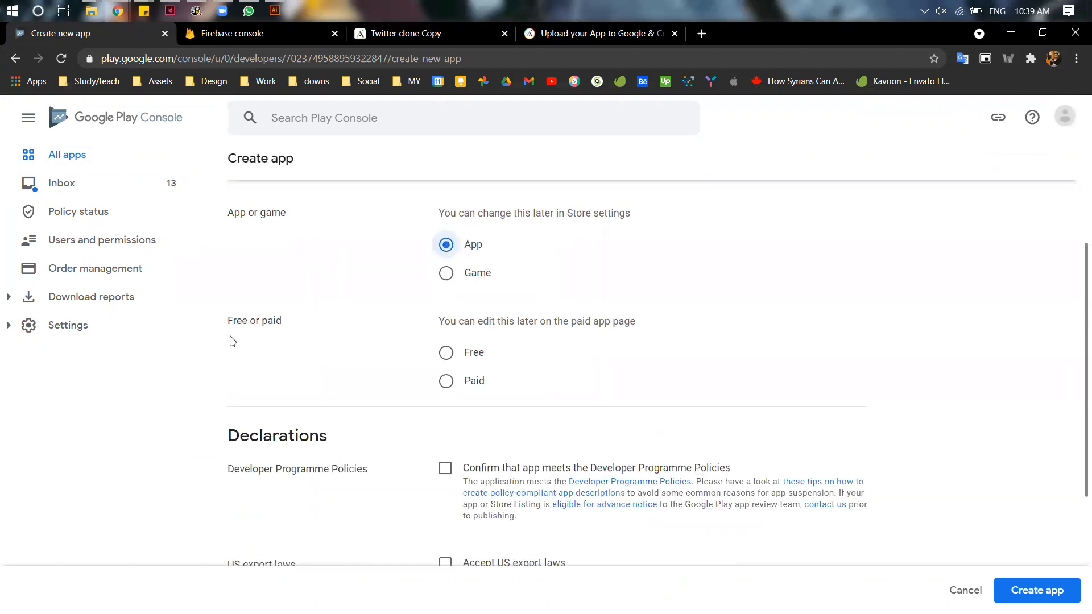
{"action": "left_click", "coordinate": [475, 353]}
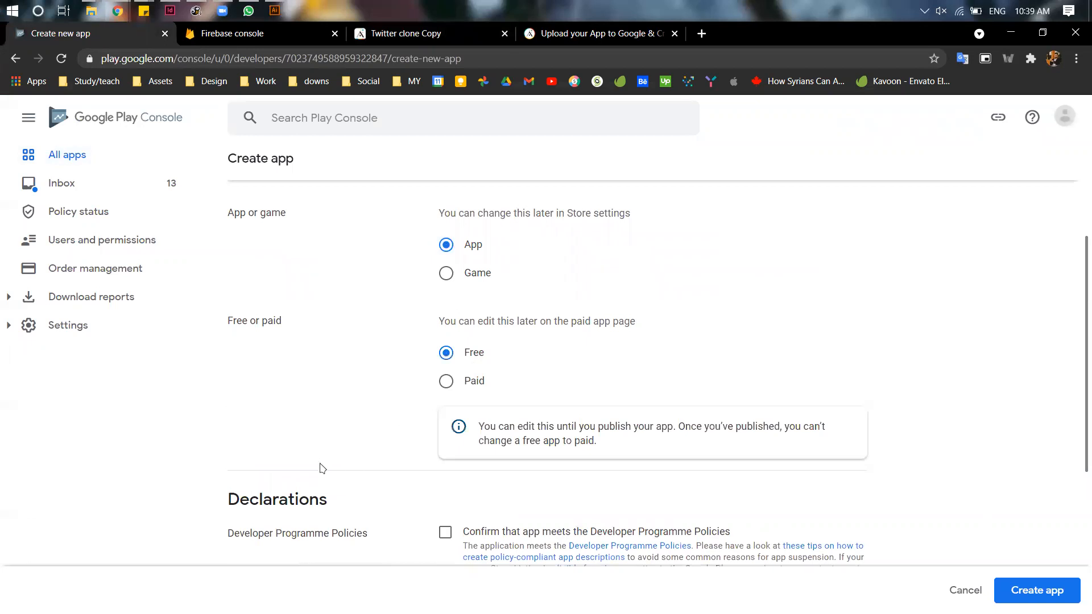
{"action": "scroll", "coordinate": [320, 468], "scroll_direction": "down", "scroll_amount": 3}
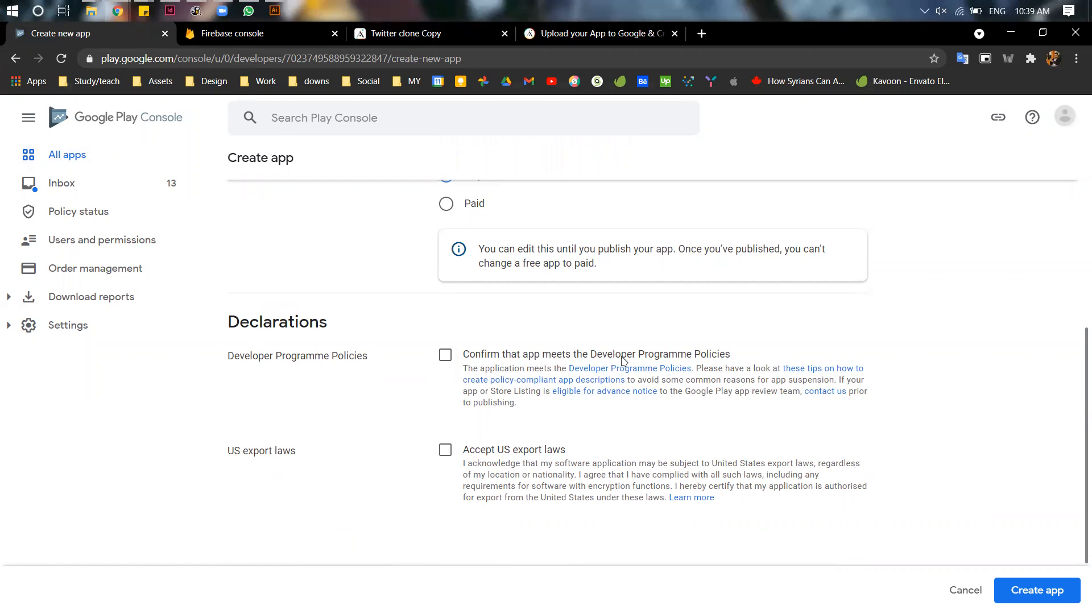
Confirm the Developer Programme Policies declaration, accept the US export laws, and create the app
{"action": "left_click", "coordinate": [643, 357]}
{"action": "left_click_drag", "start_coordinate": [523, 453], "coordinate": [518, 450]}
{"action": "scroll", "coordinate": [519, 449], "scroll_direction": "down", "scroll_amount": 2}
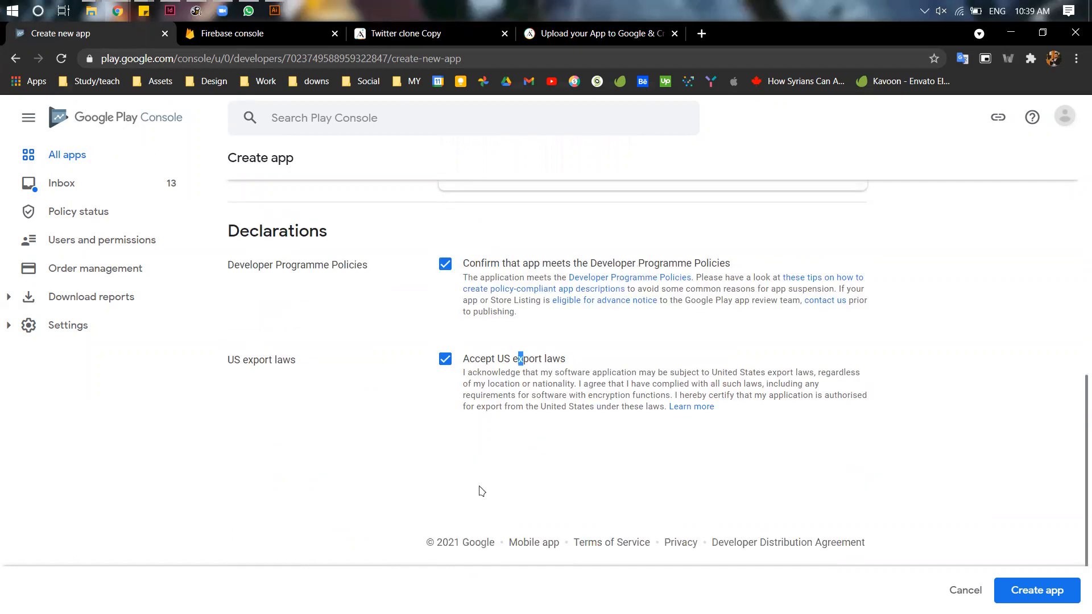
{"action": "left_click", "coordinate": [472, 455]}
{"action": "scroll", "coordinate": [694, 484], "scroll_direction": "up", "scroll_amount": 2}
{"action": "scroll", "coordinate": [695, 483], "scroll_direction": "down", "scroll_amount": 2}
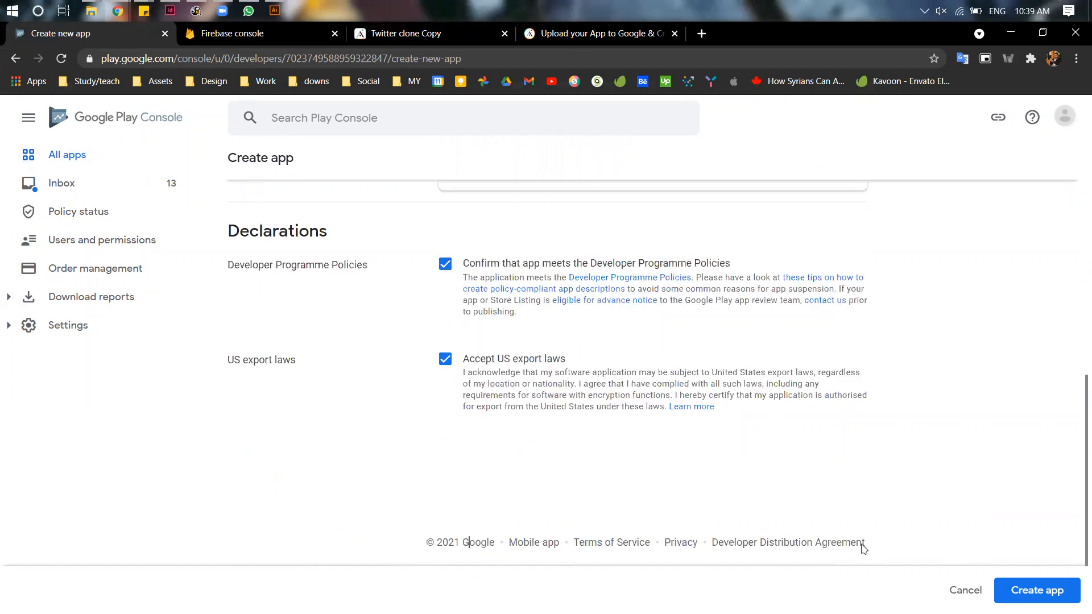
{"action": "left_click", "coordinate": [1062, 593]}
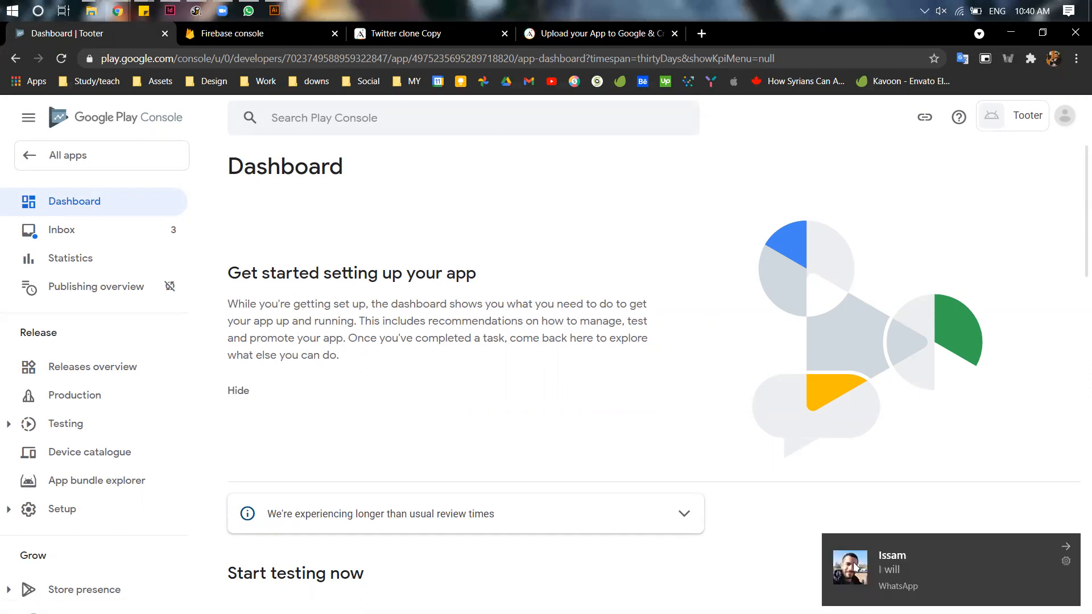
{"action": "left_click", "coordinate": [252, 8]}
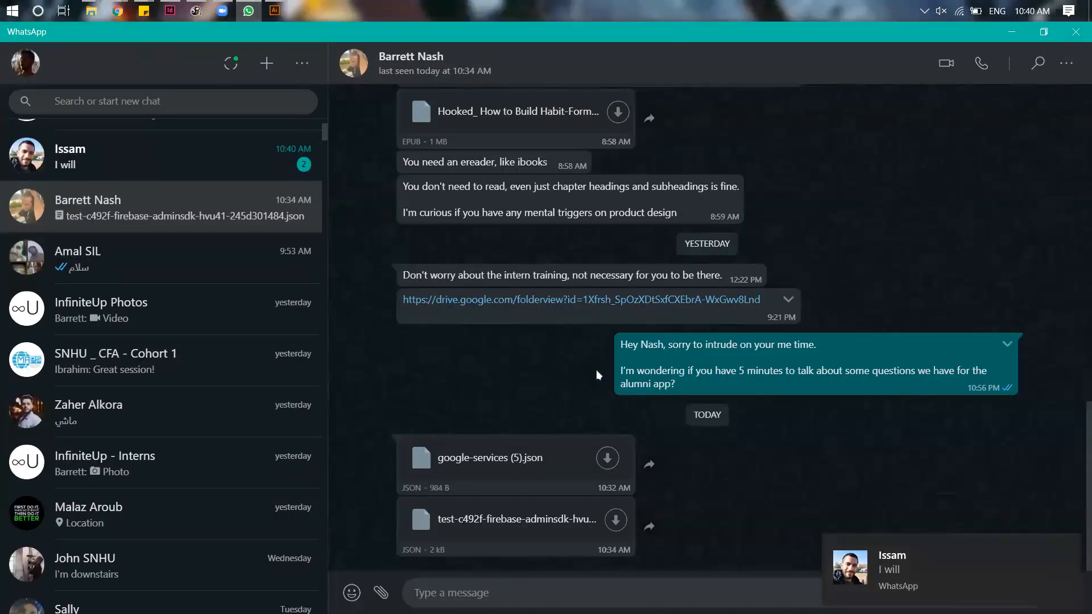
{"action": "key", "text": "alt+Tab"}
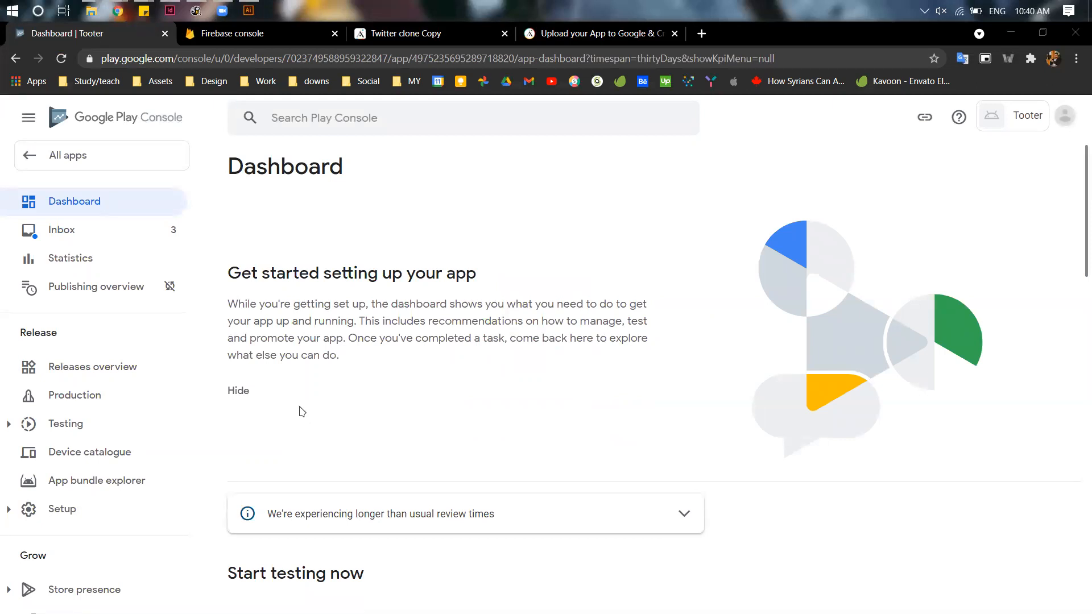
Check the Publishing overview and Releases overview pages of the Tooter app
{"action": "left_click", "coordinate": [121, 290]}
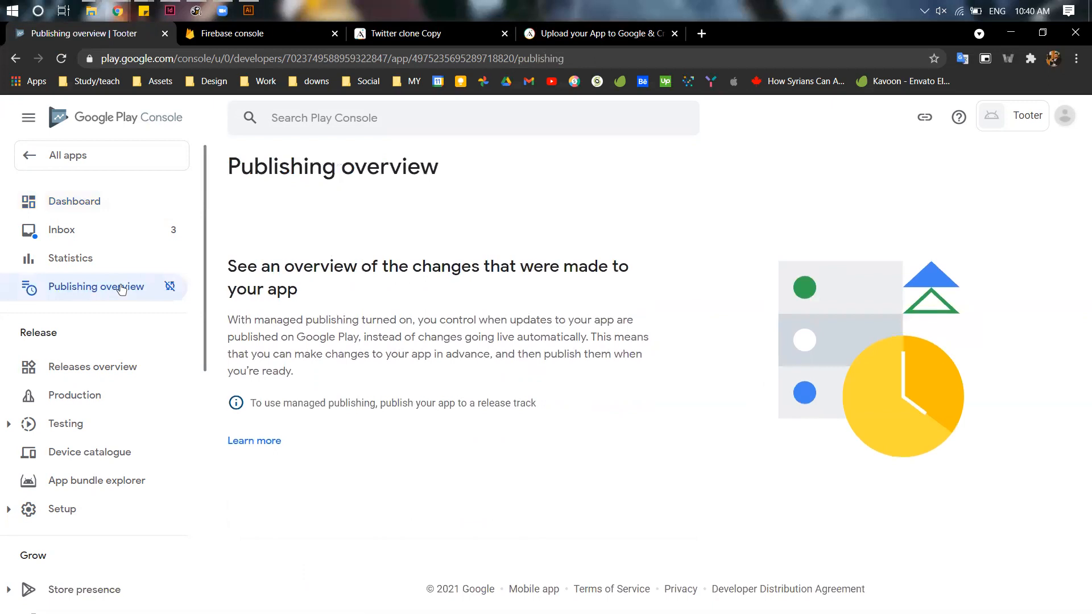
{"action": "left_click", "coordinate": [116, 369]}
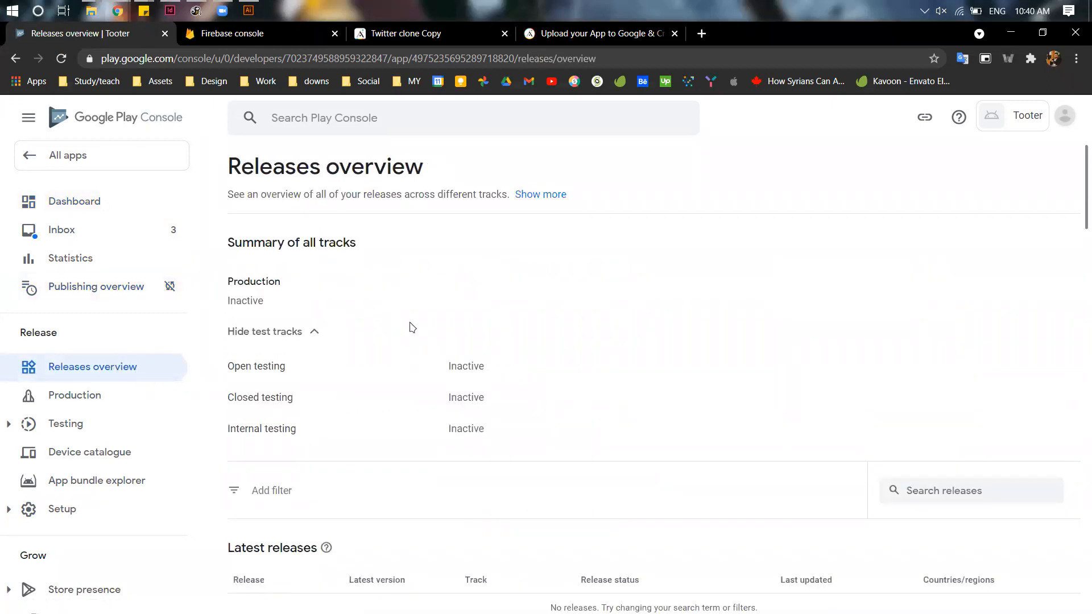
{"action": "scroll", "coordinate": [338, 318], "scroll_direction": "down", "scroll_amount": 5}
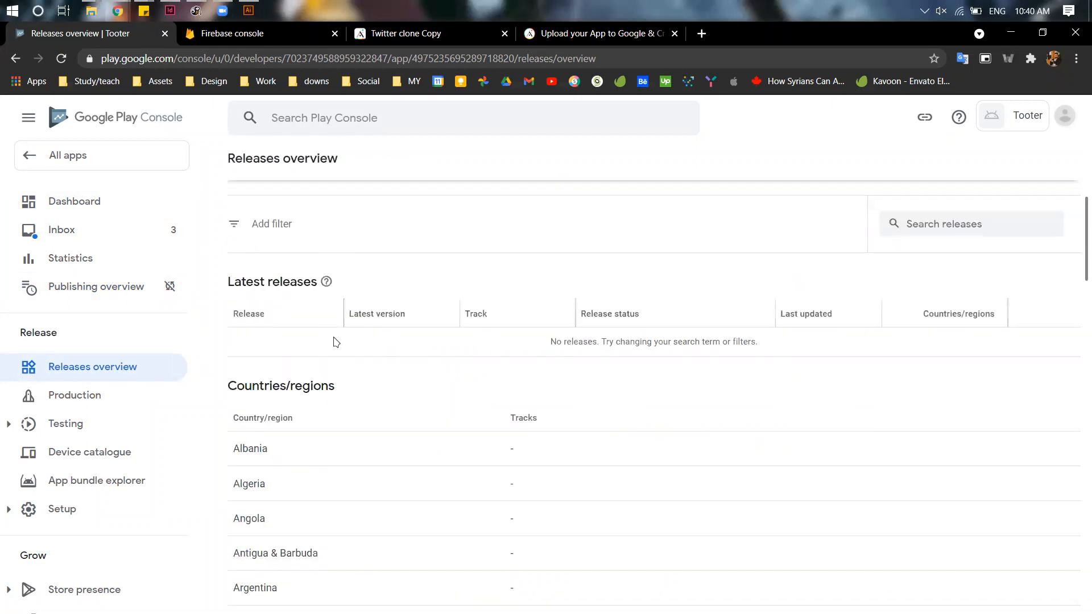
Create a new production release and look through its app signing, app bundle, release name and release notes sections
{"action": "left_click", "coordinate": [132, 406]}
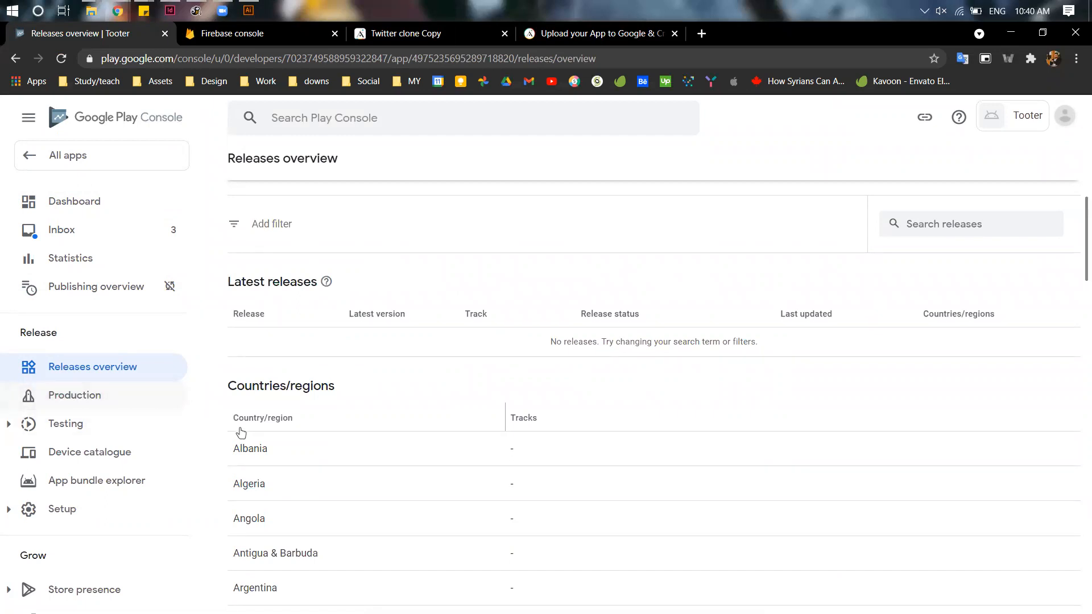
{"action": "left_click", "coordinate": [162, 407]}
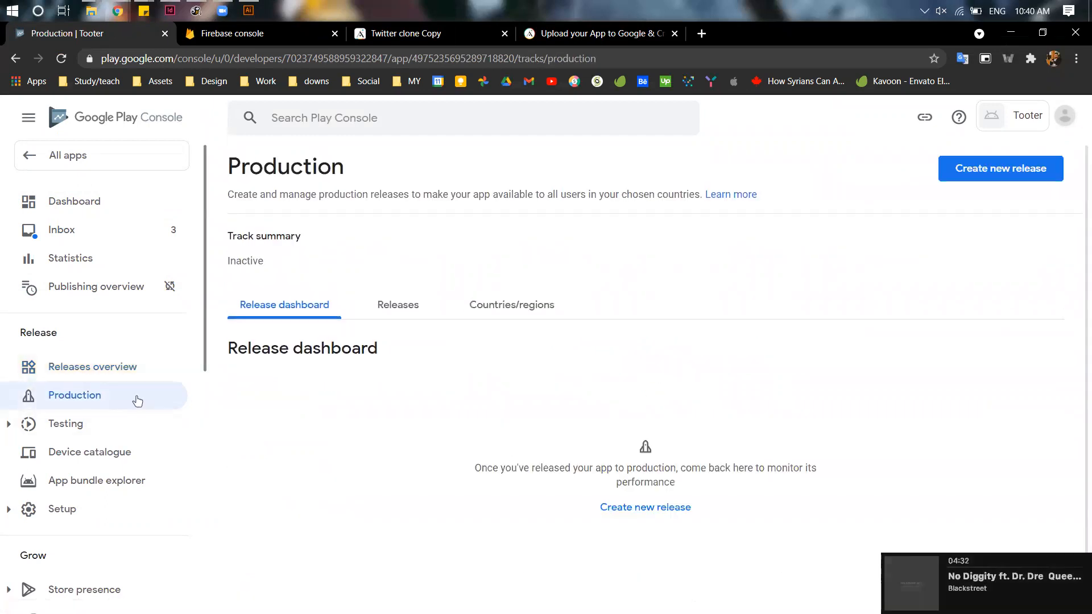
{"action": "left_click", "coordinate": [1028, 181]}
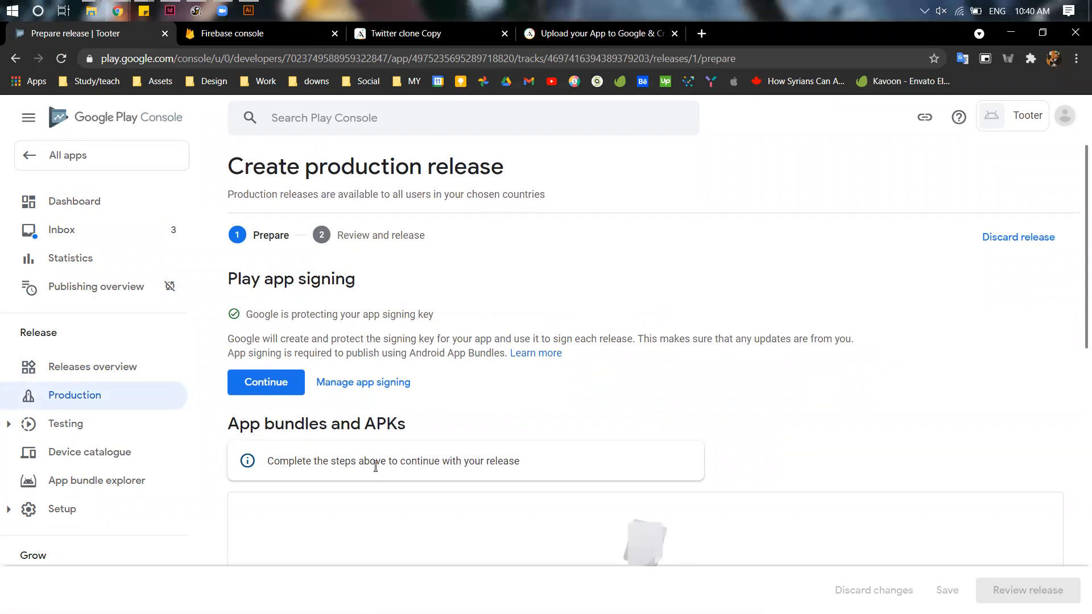
{"action": "scroll", "coordinate": [373, 470], "scroll_direction": "down", "scroll_amount": 3}
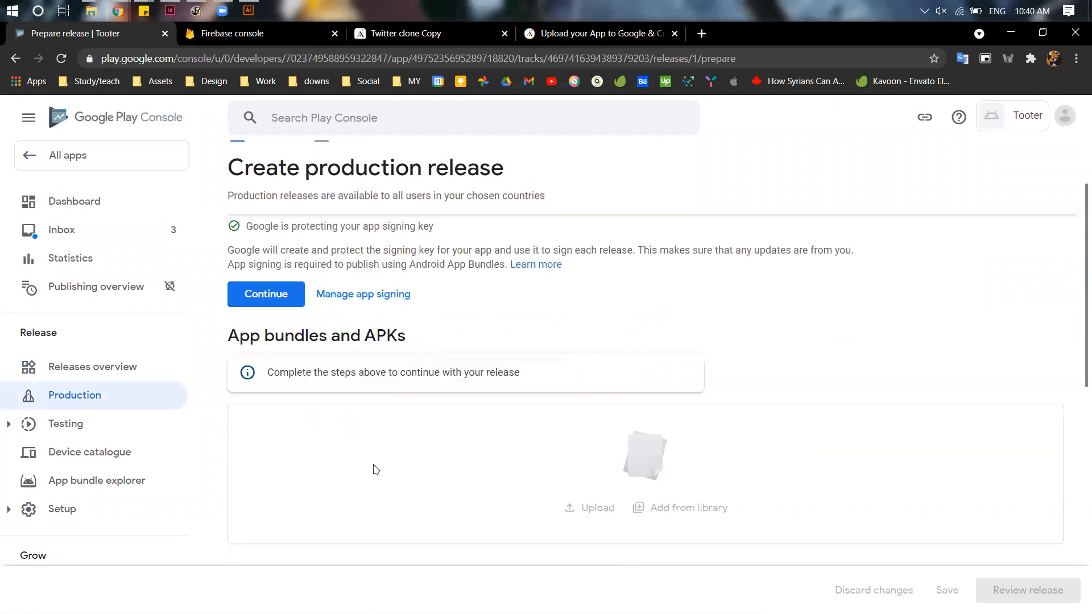
{"action": "scroll", "coordinate": [380, 470], "scroll_direction": "down", "scroll_amount": 2}
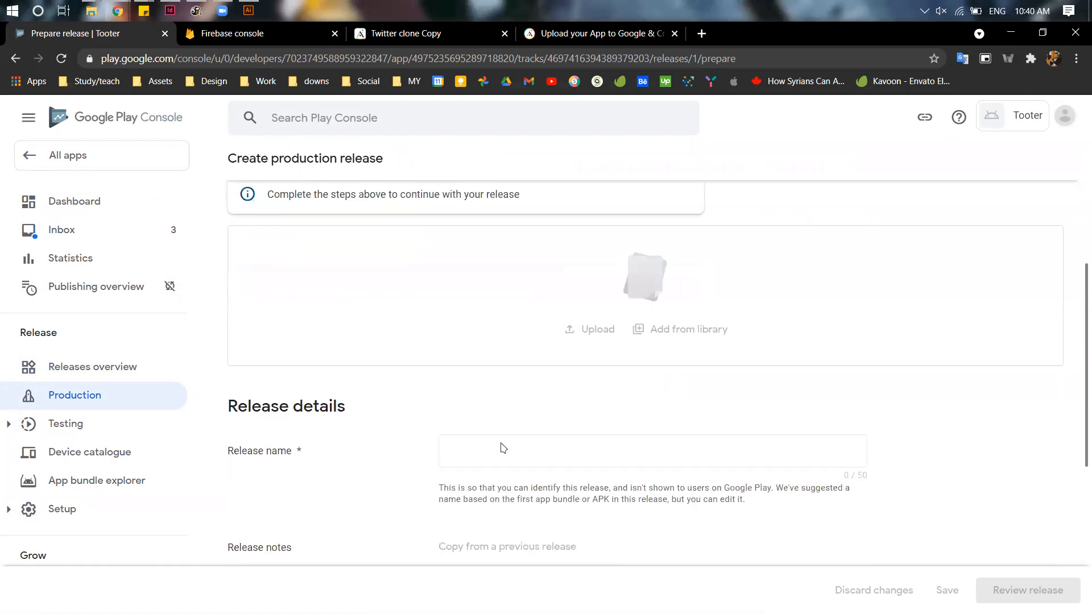
{"action": "scroll", "coordinate": [592, 489], "scroll_direction": "down", "scroll_amount": 3}
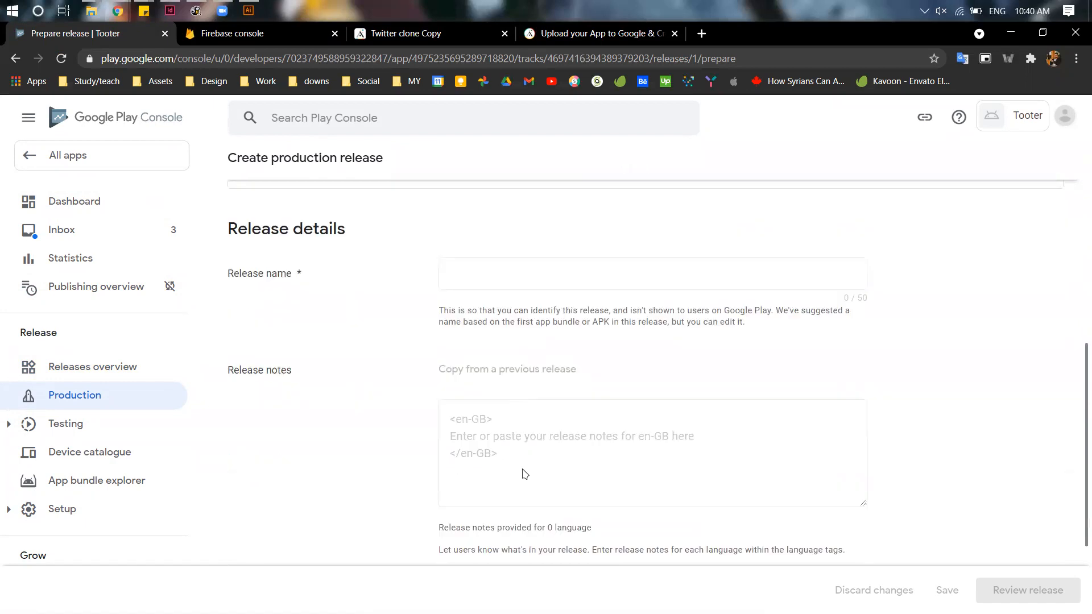
{"action": "scroll", "coordinate": [510, 460], "scroll_direction": "down", "scroll_amount": 2}
{"action": "scroll", "coordinate": [510, 460], "scroll_direction": "up", "scroll_amount": 3}
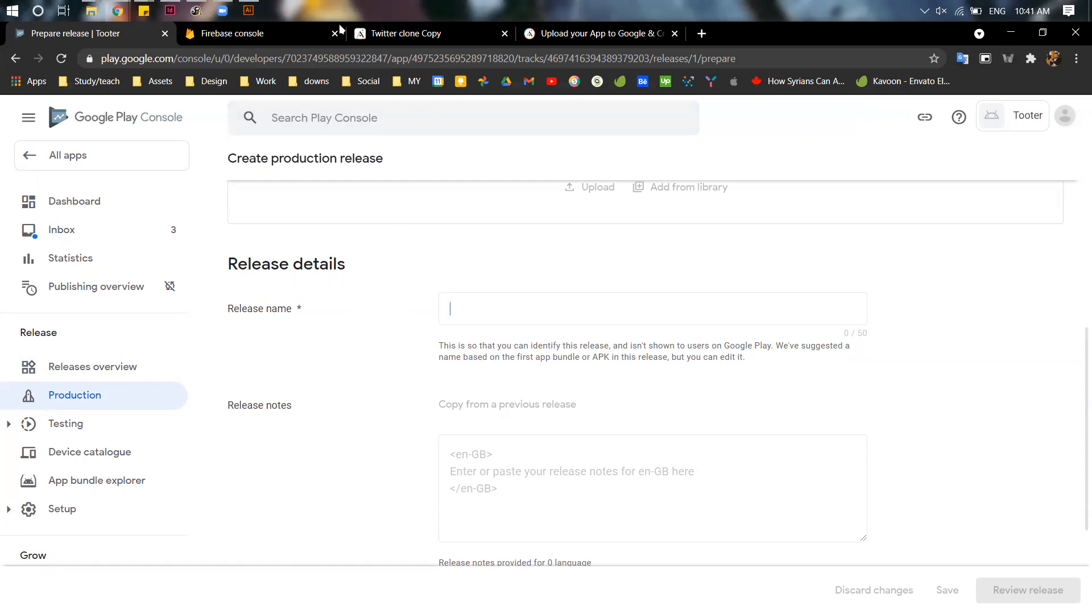
Check the progress of the version 0.0.1 Android build in Adalo and return to the production release in the Play Console
{"action": "left_click", "coordinate": [567, 38]}
{"action": "left_click", "coordinate": [437, 38]}
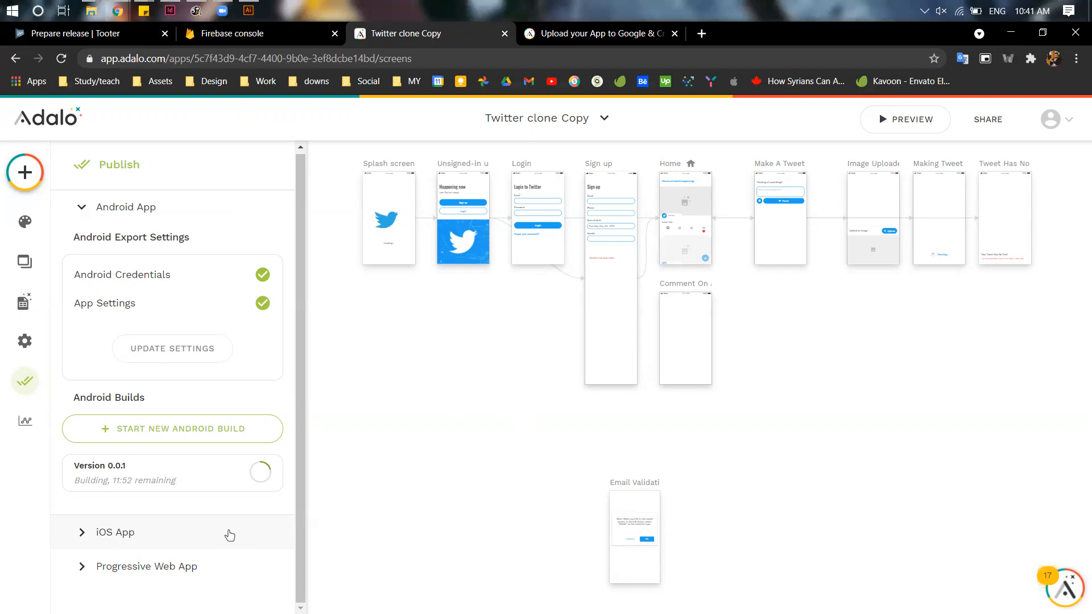
{"action": "left_click", "coordinate": [62, 41]}
Open the main store listing under Store presence and examine its app details, description and screenshot requirements
{"action": "scroll", "coordinate": [400, 428], "scroll_direction": "down", "scroll_amount": 2}
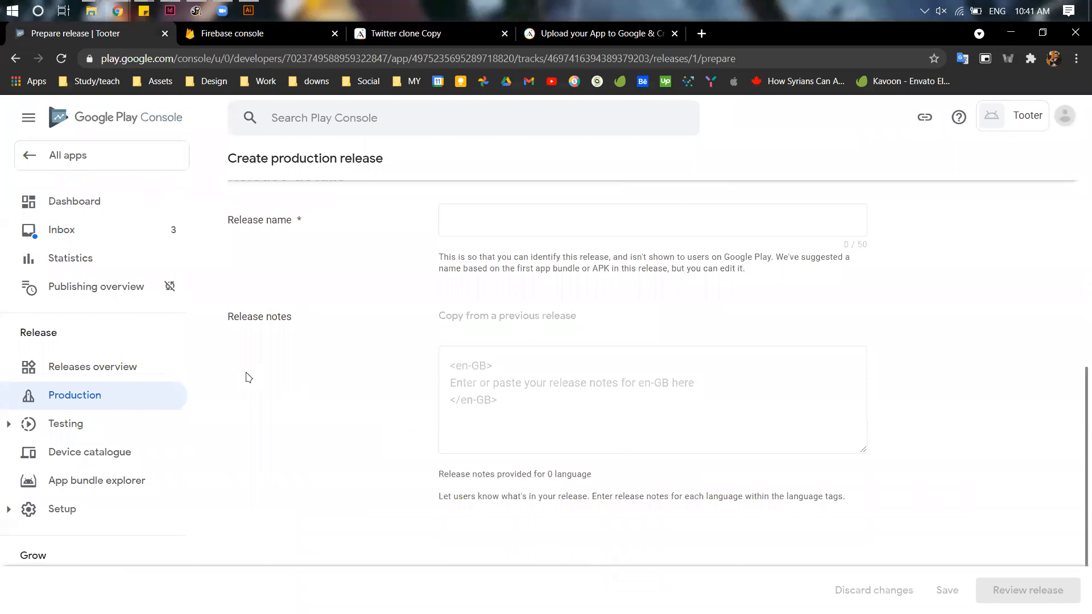
{"action": "scroll", "coordinate": [137, 505], "scroll_direction": "down", "scroll_amount": 3}
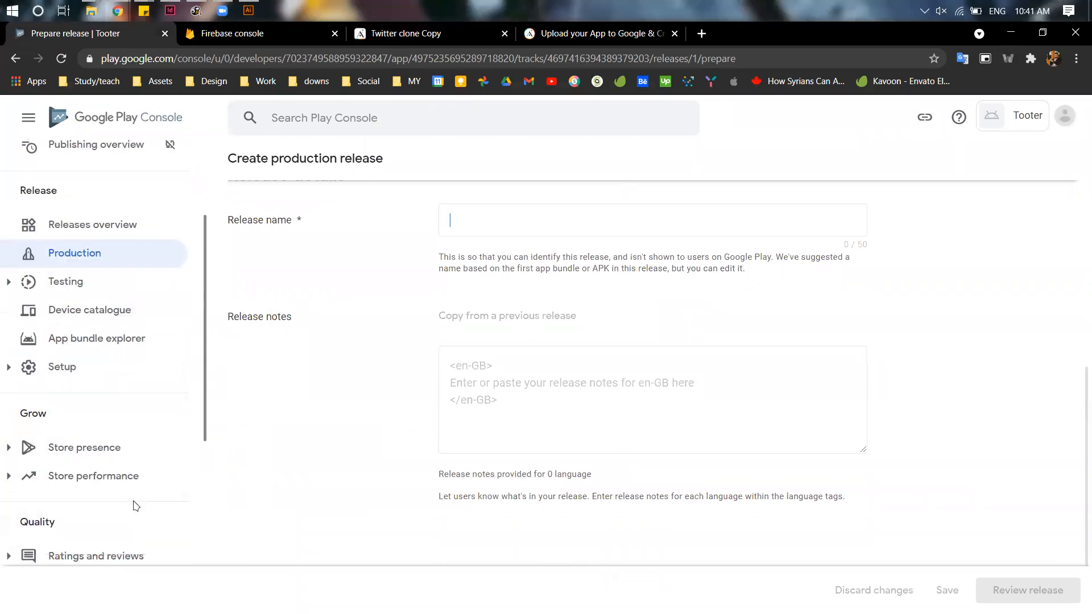
{"action": "scroll", "coordinate": [117, 472], "scroll_direction": "down", "scroll_amount": 3}
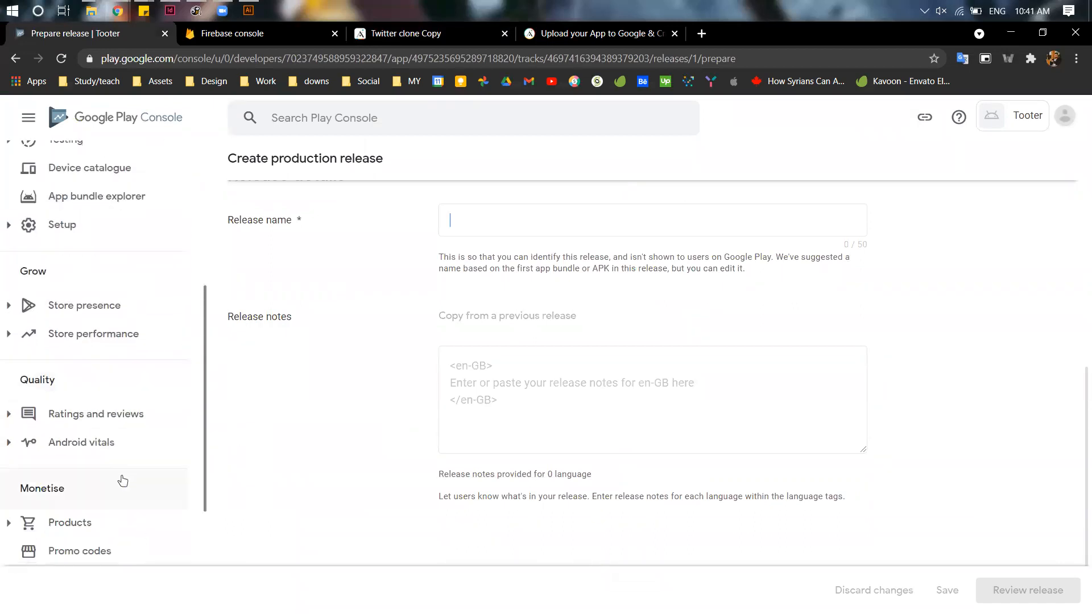
{"action": "left_click", "coordinate": [81, 308]}
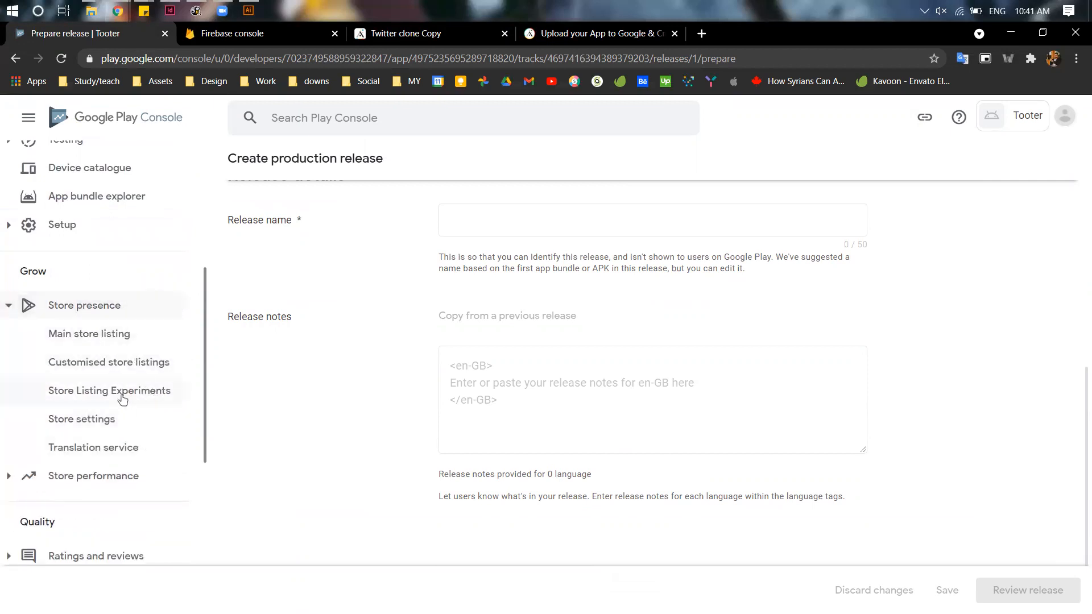
{"action": "left_click", "coordinate": [122, 397]}
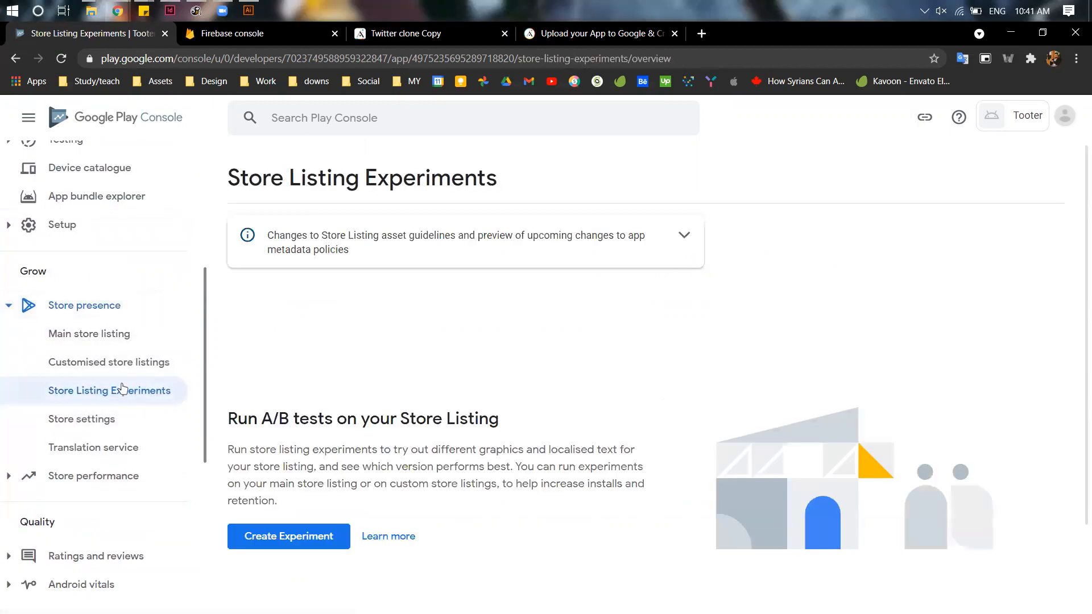
{"action": "left_click", "coordinate": [108, 336]}
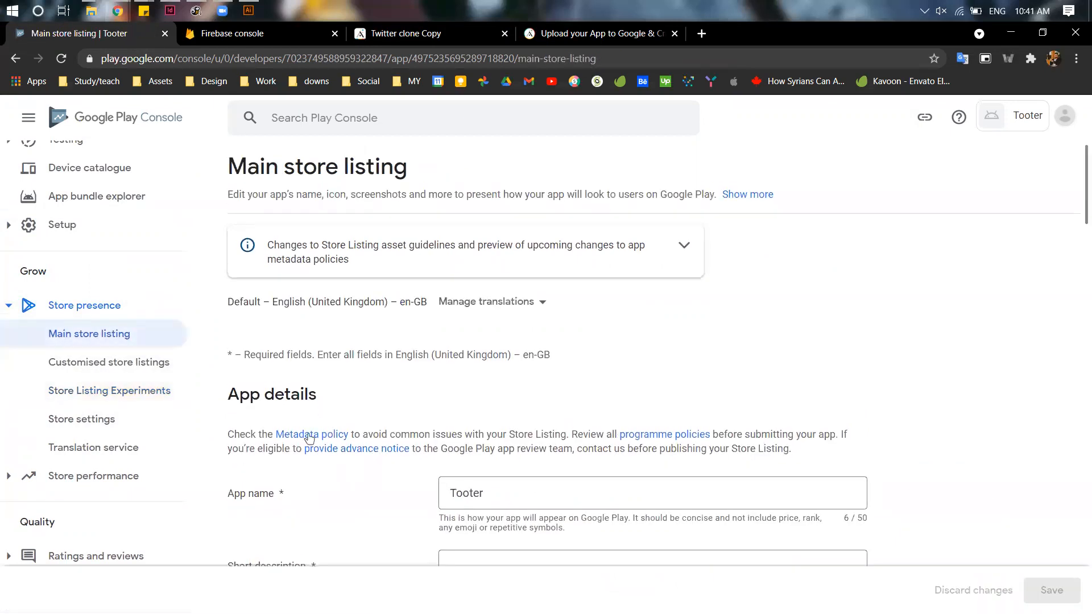
{"action": "scroll", "coordinate": [312, 441], "scroll_direction": "down", "scroll_amount": 3}
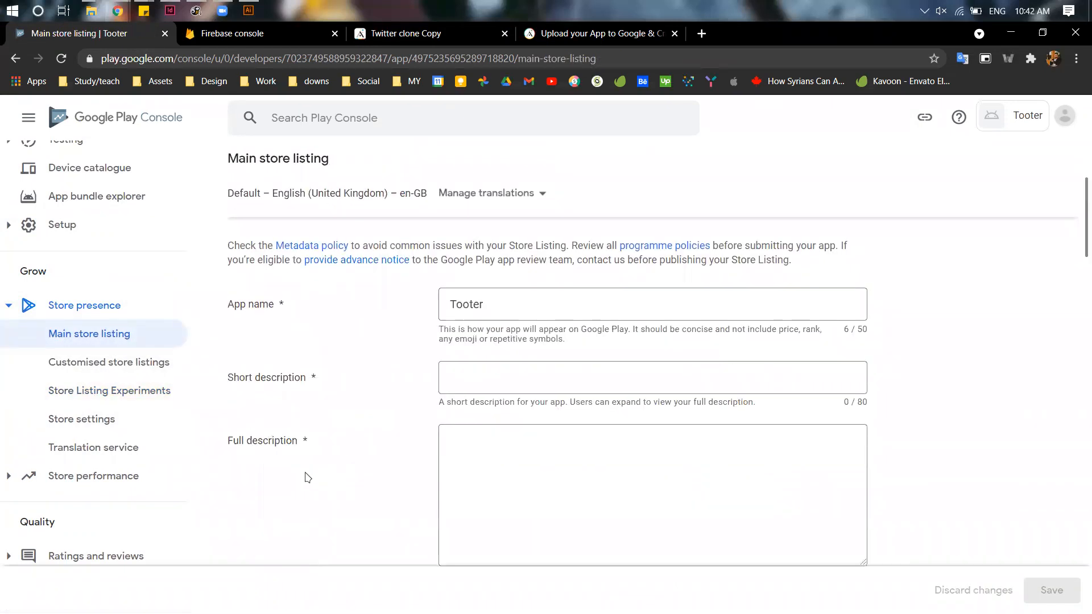
{"action": "scroll", "coordinate": [307, 477], "scroll_direction": "down", "scroll_amount": 7}
{"action": "scroll", "coordinate": [306, 479], "scroll_direction": "down", "scroll_amount": 10}
{"action": "scroll", "coordinate": [304, 478], "scroll_direction": "down", "scroll_amount": 3}
{"action": "scroll", "coordinate": [302, 477], "scroll_direction": "down", "scroll_amount": 8}
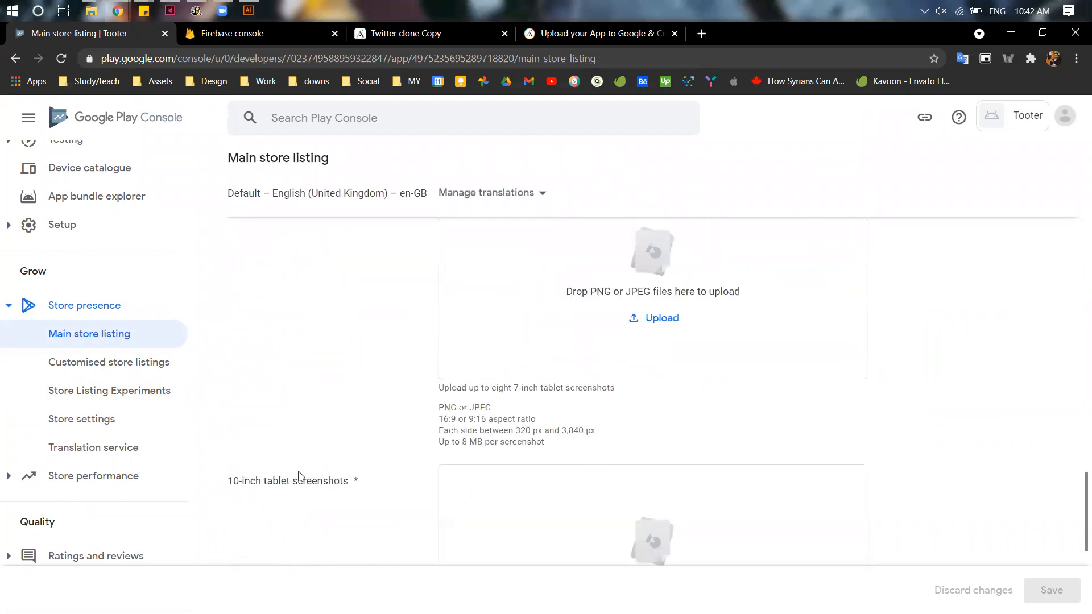
Examine the 7-inch and 10-inch tablet screenshot requirements at the end of the main store listing
{"action": "scroll", "coordinate": [299, 476], "scroll_direction": "down", "scroll_amount": 2}
{"action": "scroll", "coordinate": [300, 476], "scroll_direction": "down", "scroll_amount": 2}
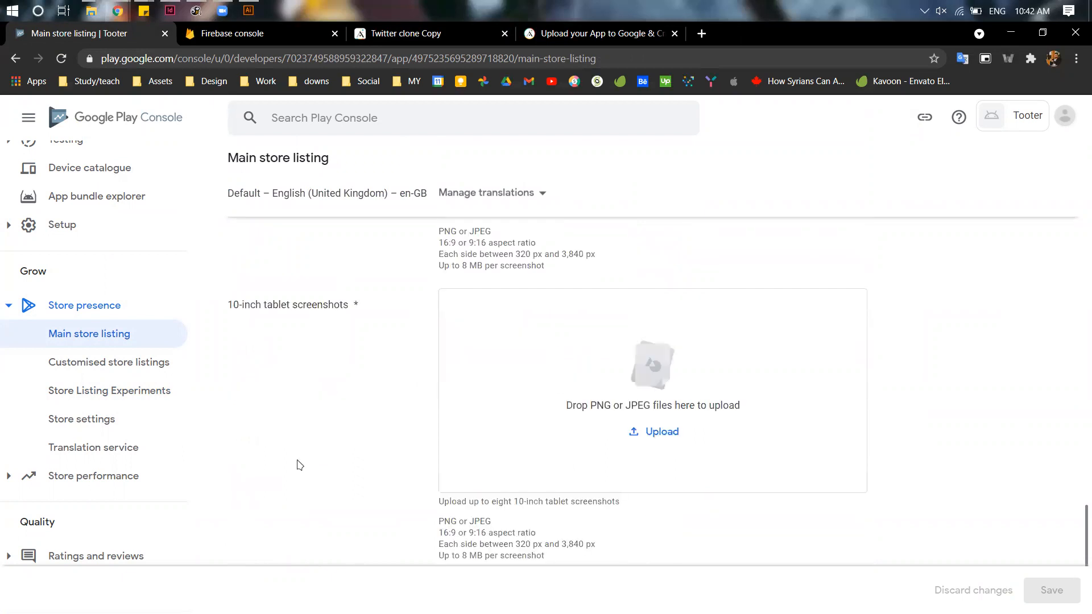
{"action": "scroll", "coordinate": [297, 463], "scroll_direction": "down", "scroll_amount": 3}
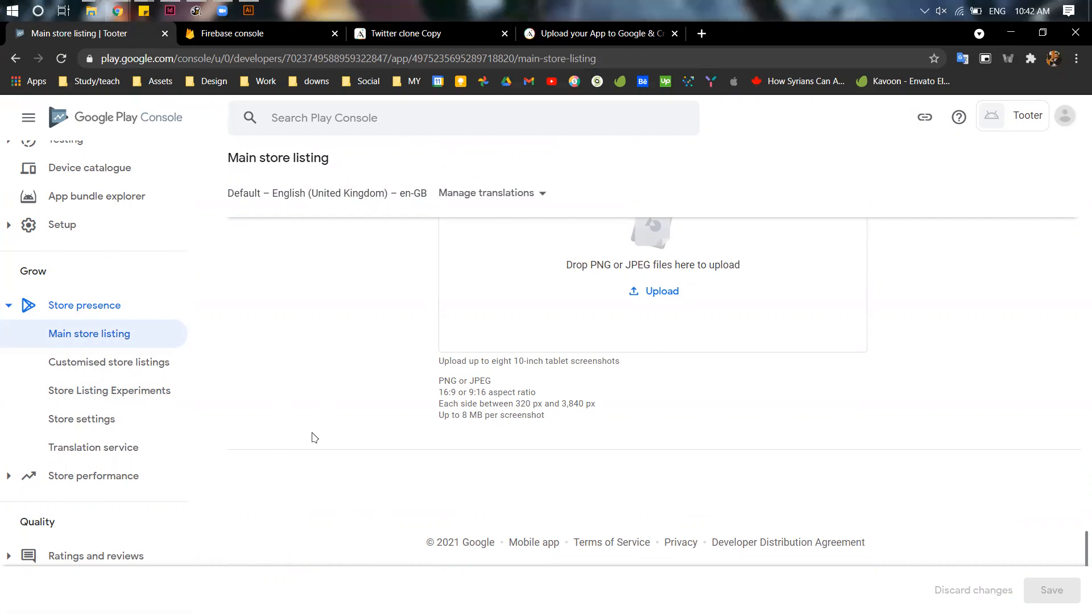
{"action": "scroll", "coordinate": [88, 378], "scroll_direction": "up", "scroll_amount": 4}
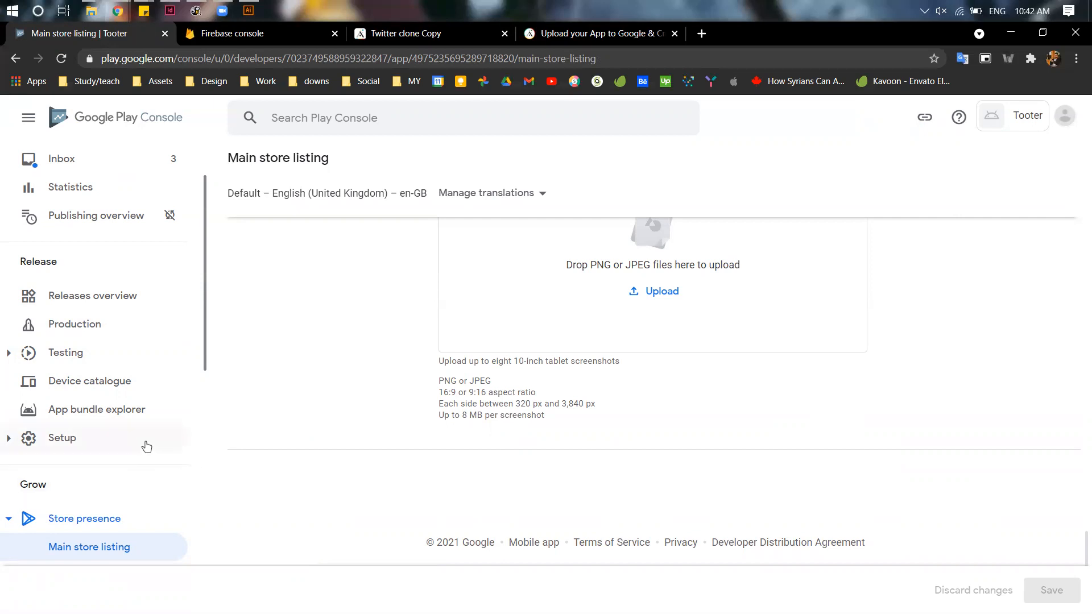
{"action": "scroll", "coordinate": [147, 445], "scroll_direction": "up", "scroll_amount": 2}
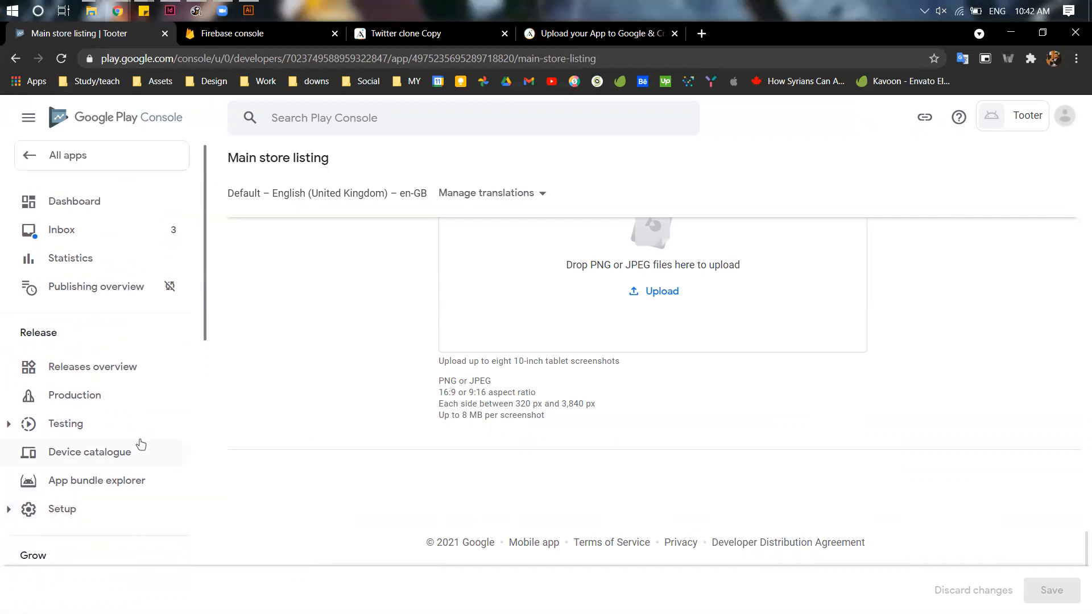
Switch to the Twitter clone Copy project in Adalo and download the version 0.0.1 Android build
{"action": "left_click", "coordinate": [579, 37]}
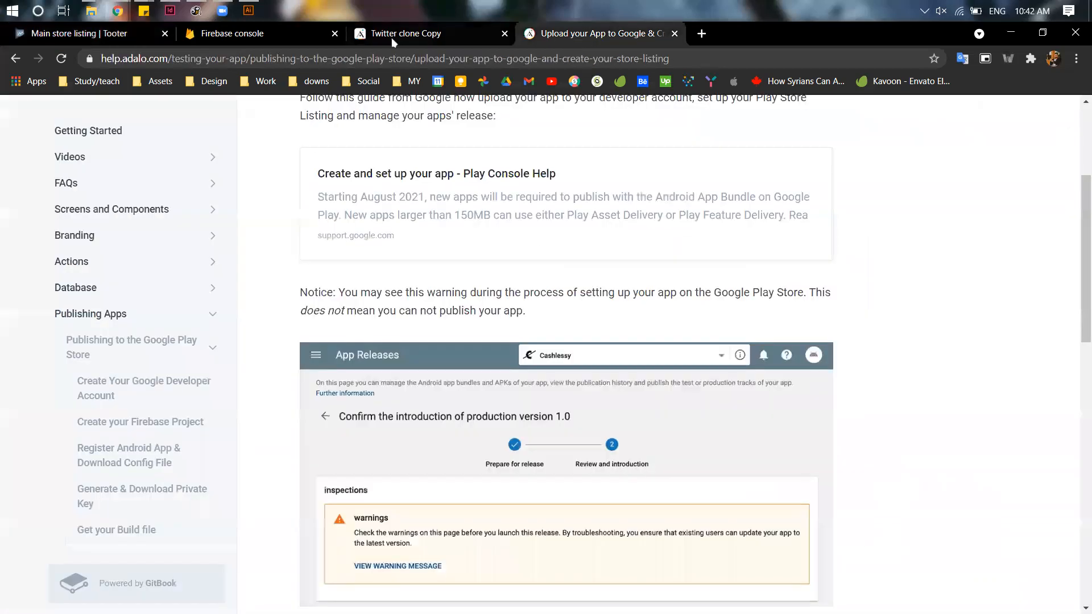
{"action": "left_click", "coordinate": [391, 38]}
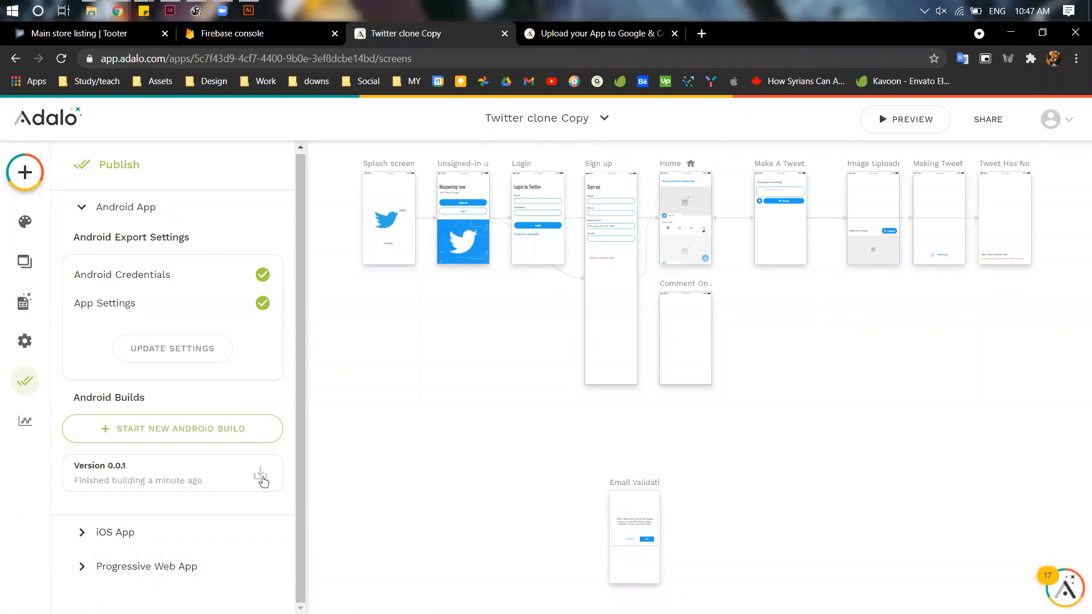
{"action": "left_click", "coordinate": [261, 479]}
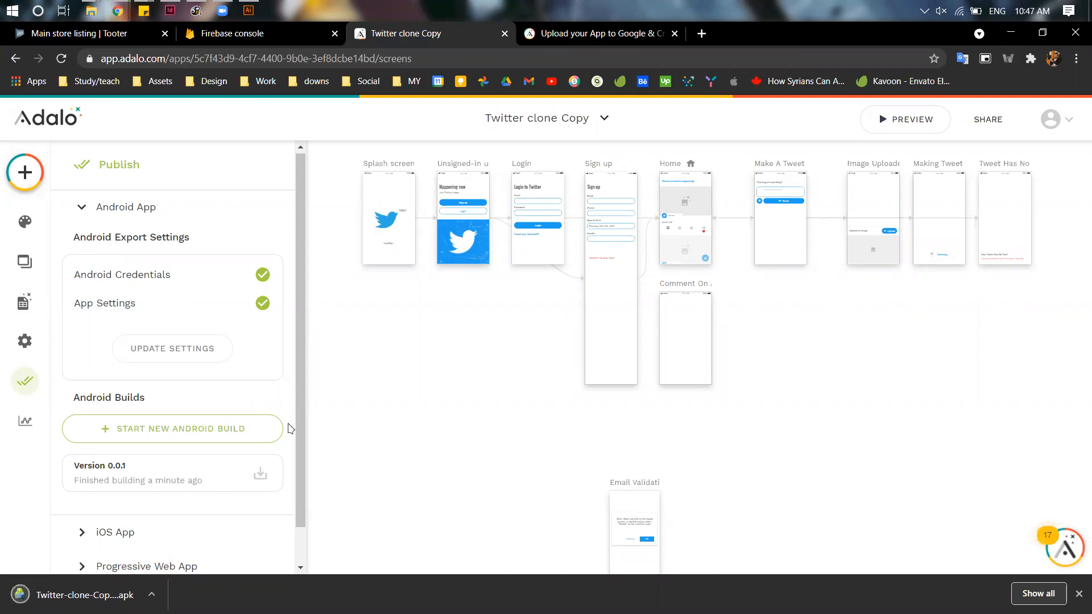
Open the Downloads folder in File Explorer and reveal the downloaded Twitter-clone-Copy APK file there
{"action": "mouse_move", "coordinate": [90, 8]}
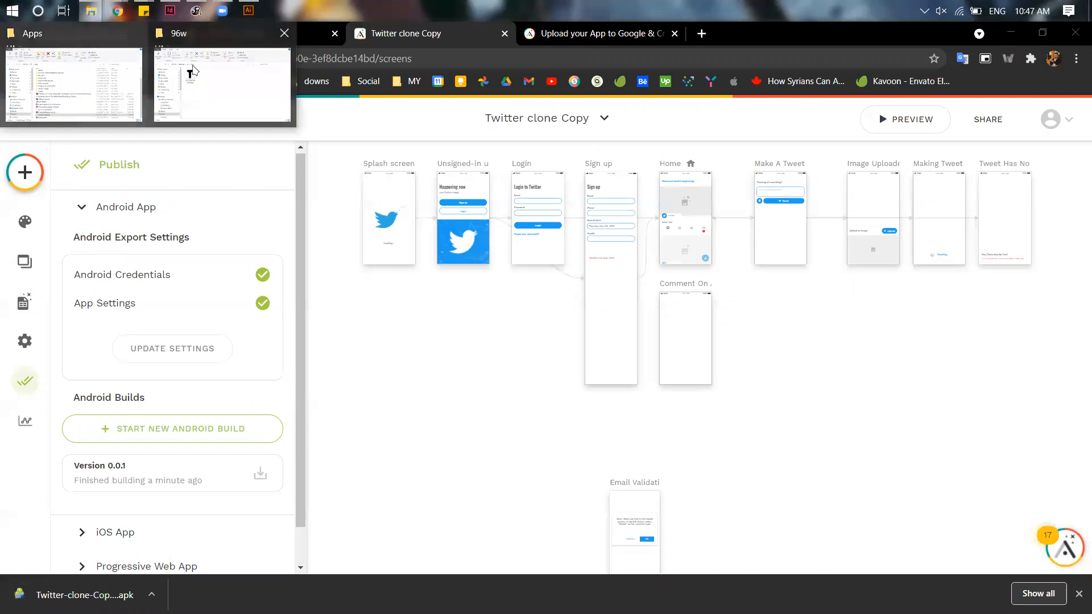
{"action": "left_click", "coordinate": [221, 86]}
{"action": "left_click", "coordinate": [106, 237]}
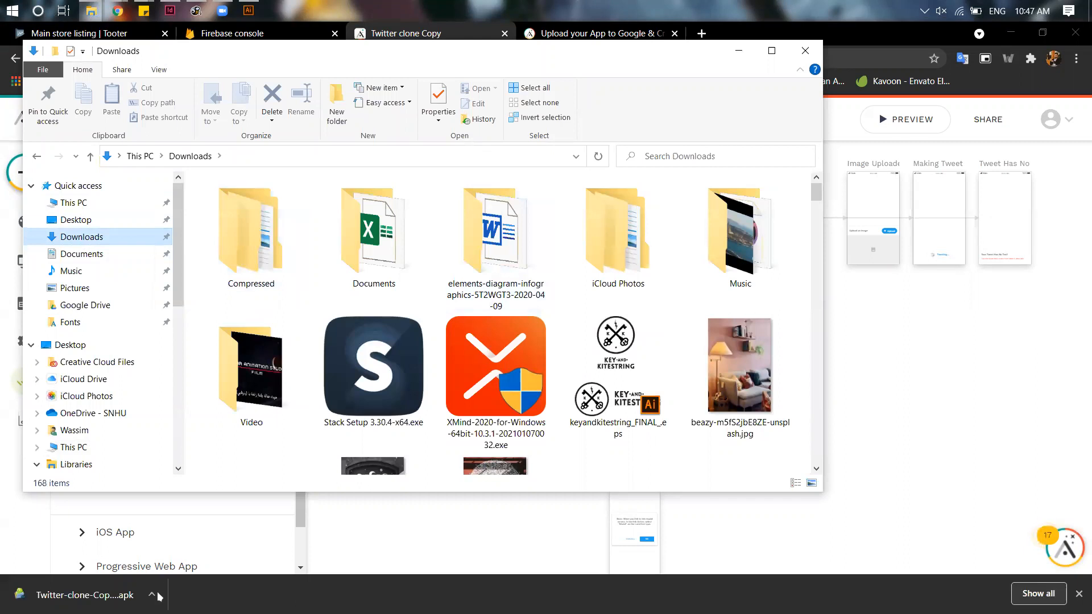
{"action": "left_click", "coordinate": [159, 595]}
{"action": "left_click", "coordinate": [186, 544]}
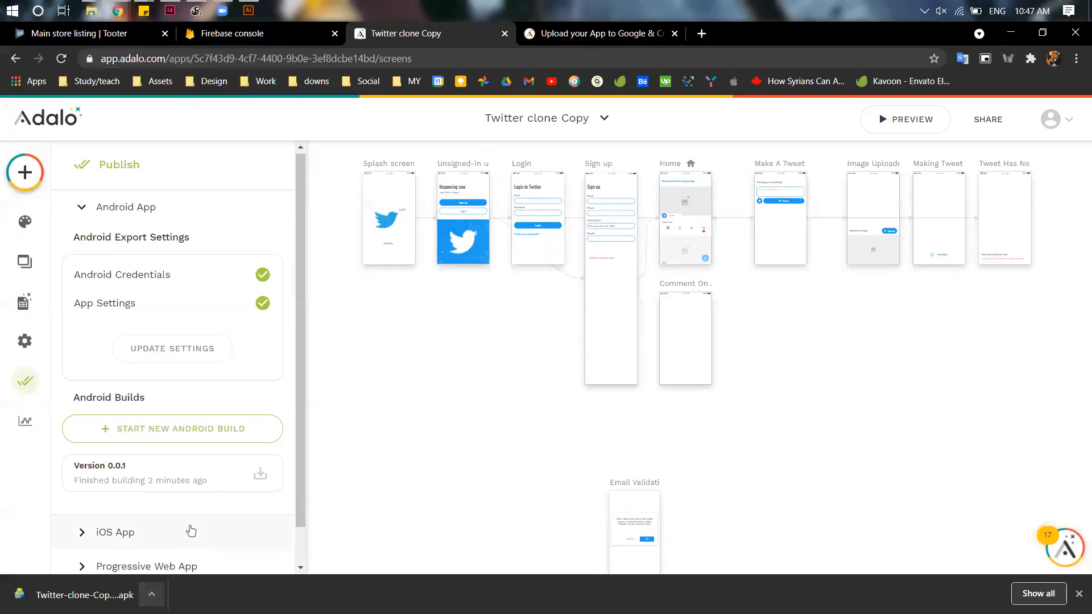
Cycle through the open windows and search Windows for the WhatsApp app with "what"
{"action": "left_click_drag", "start_coordinate": [319, 329], "coordinate": [327, 279]}
{"action": "key", "text": "alt+Tab"}
{"action": "key", "text": "alt+Tab"}
{"action": "key", "text": "alt+Tab"}
{"action": "left_click", "coordinate": [12, 11]}
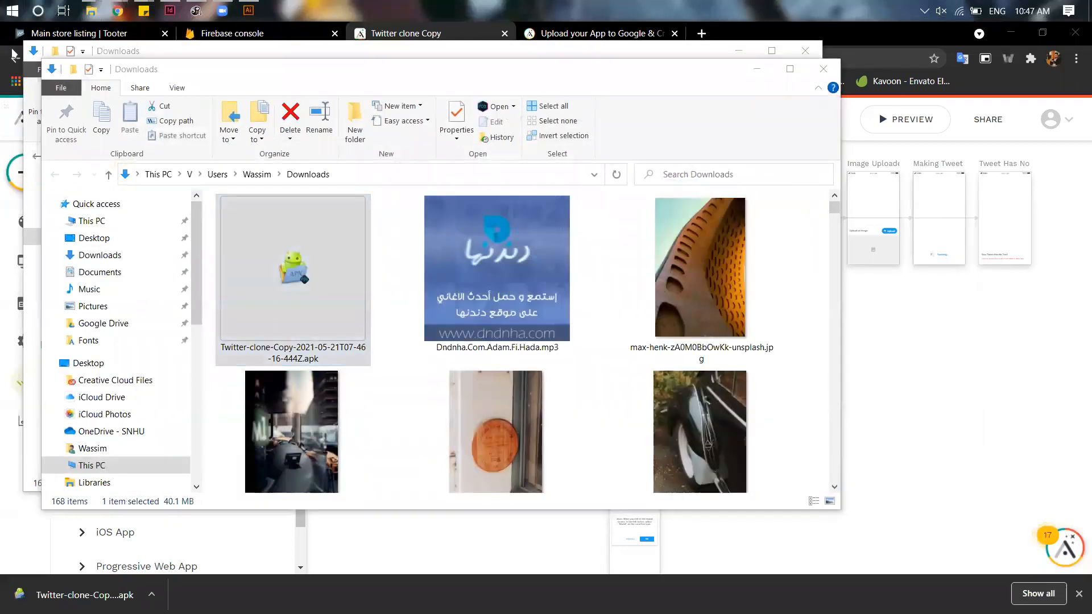
{"action": "type", "text": "what"}
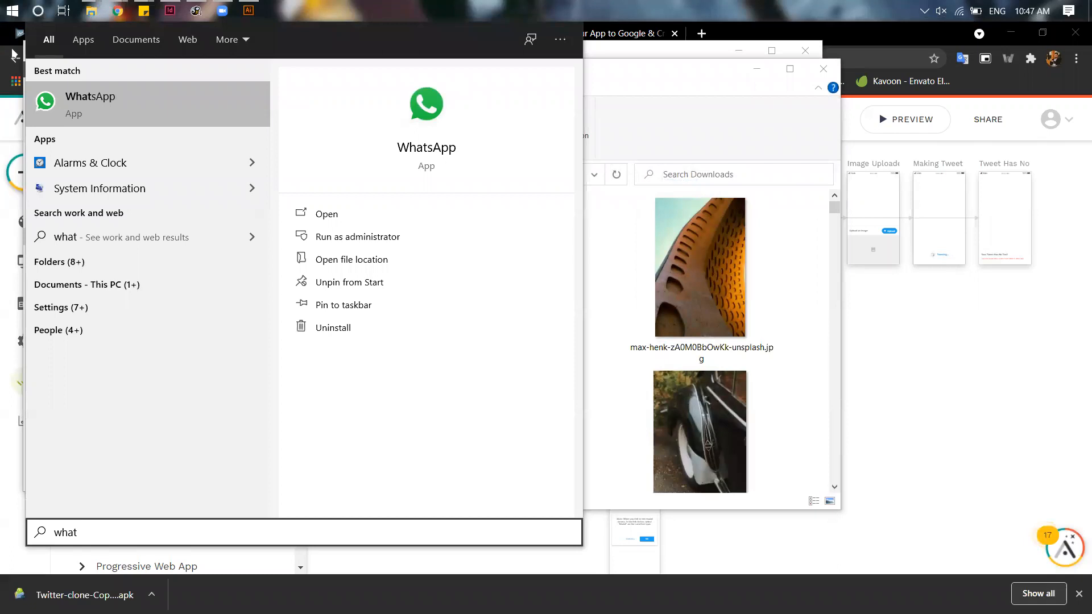